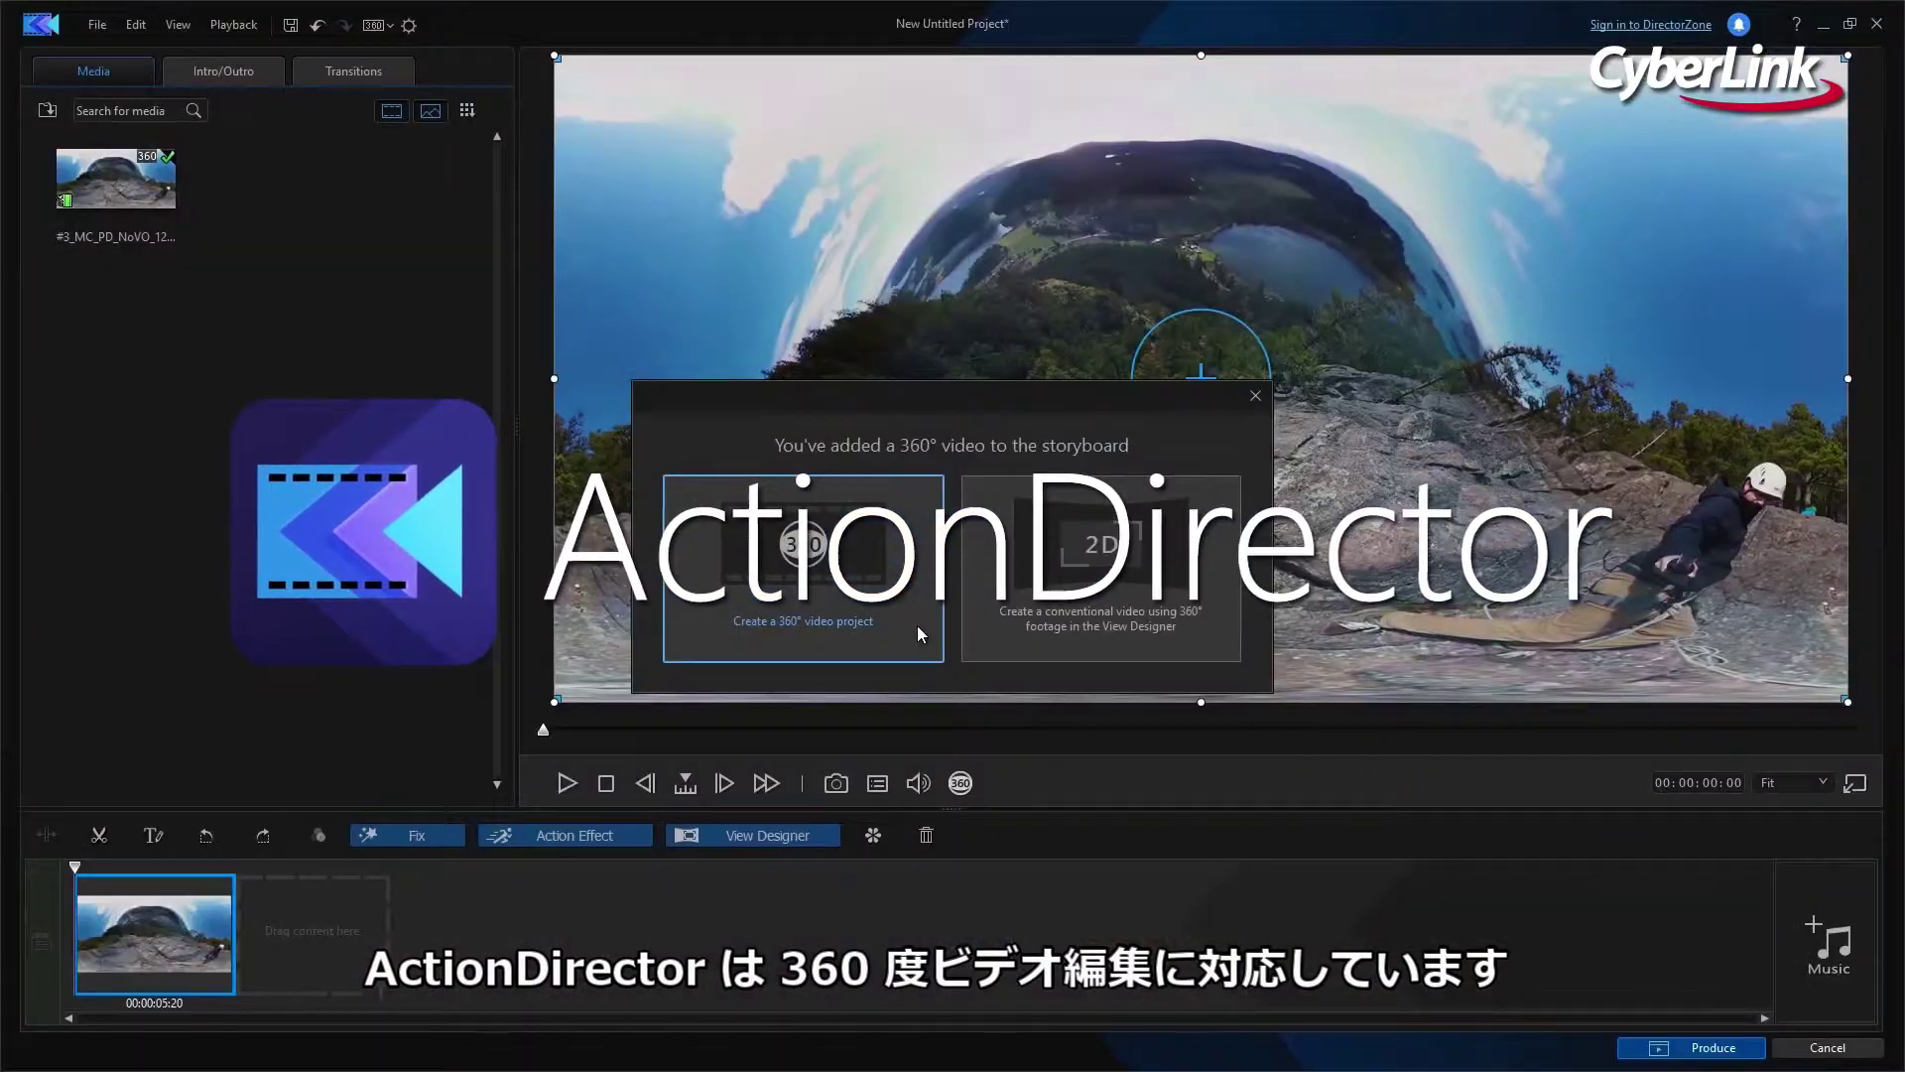
Start a 360° project with the clip and look around in the 360° viewer
click(918, 633)
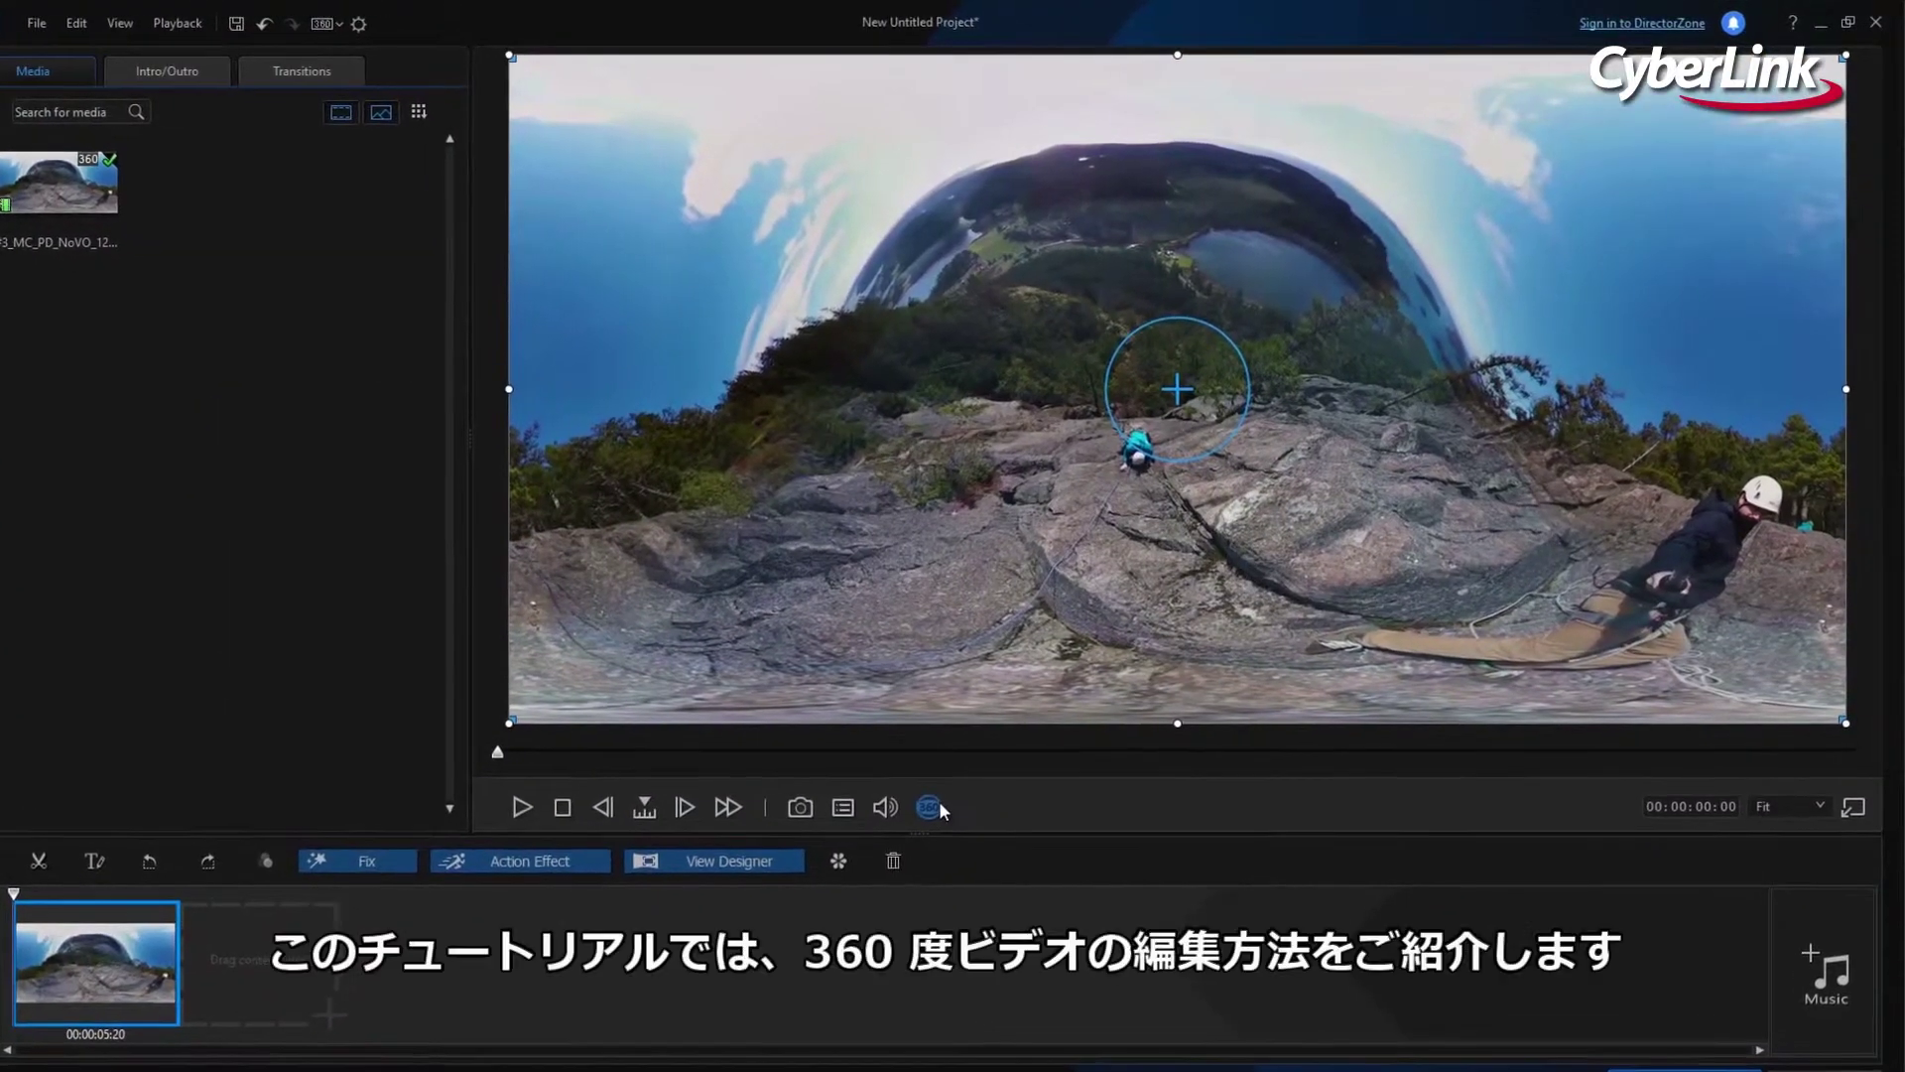
click(941, 809)
mouse_move(1011, 281)
mouse_down()
mouse_move(1050, 509)
mouse_move(1026, 488)
mouse_up()
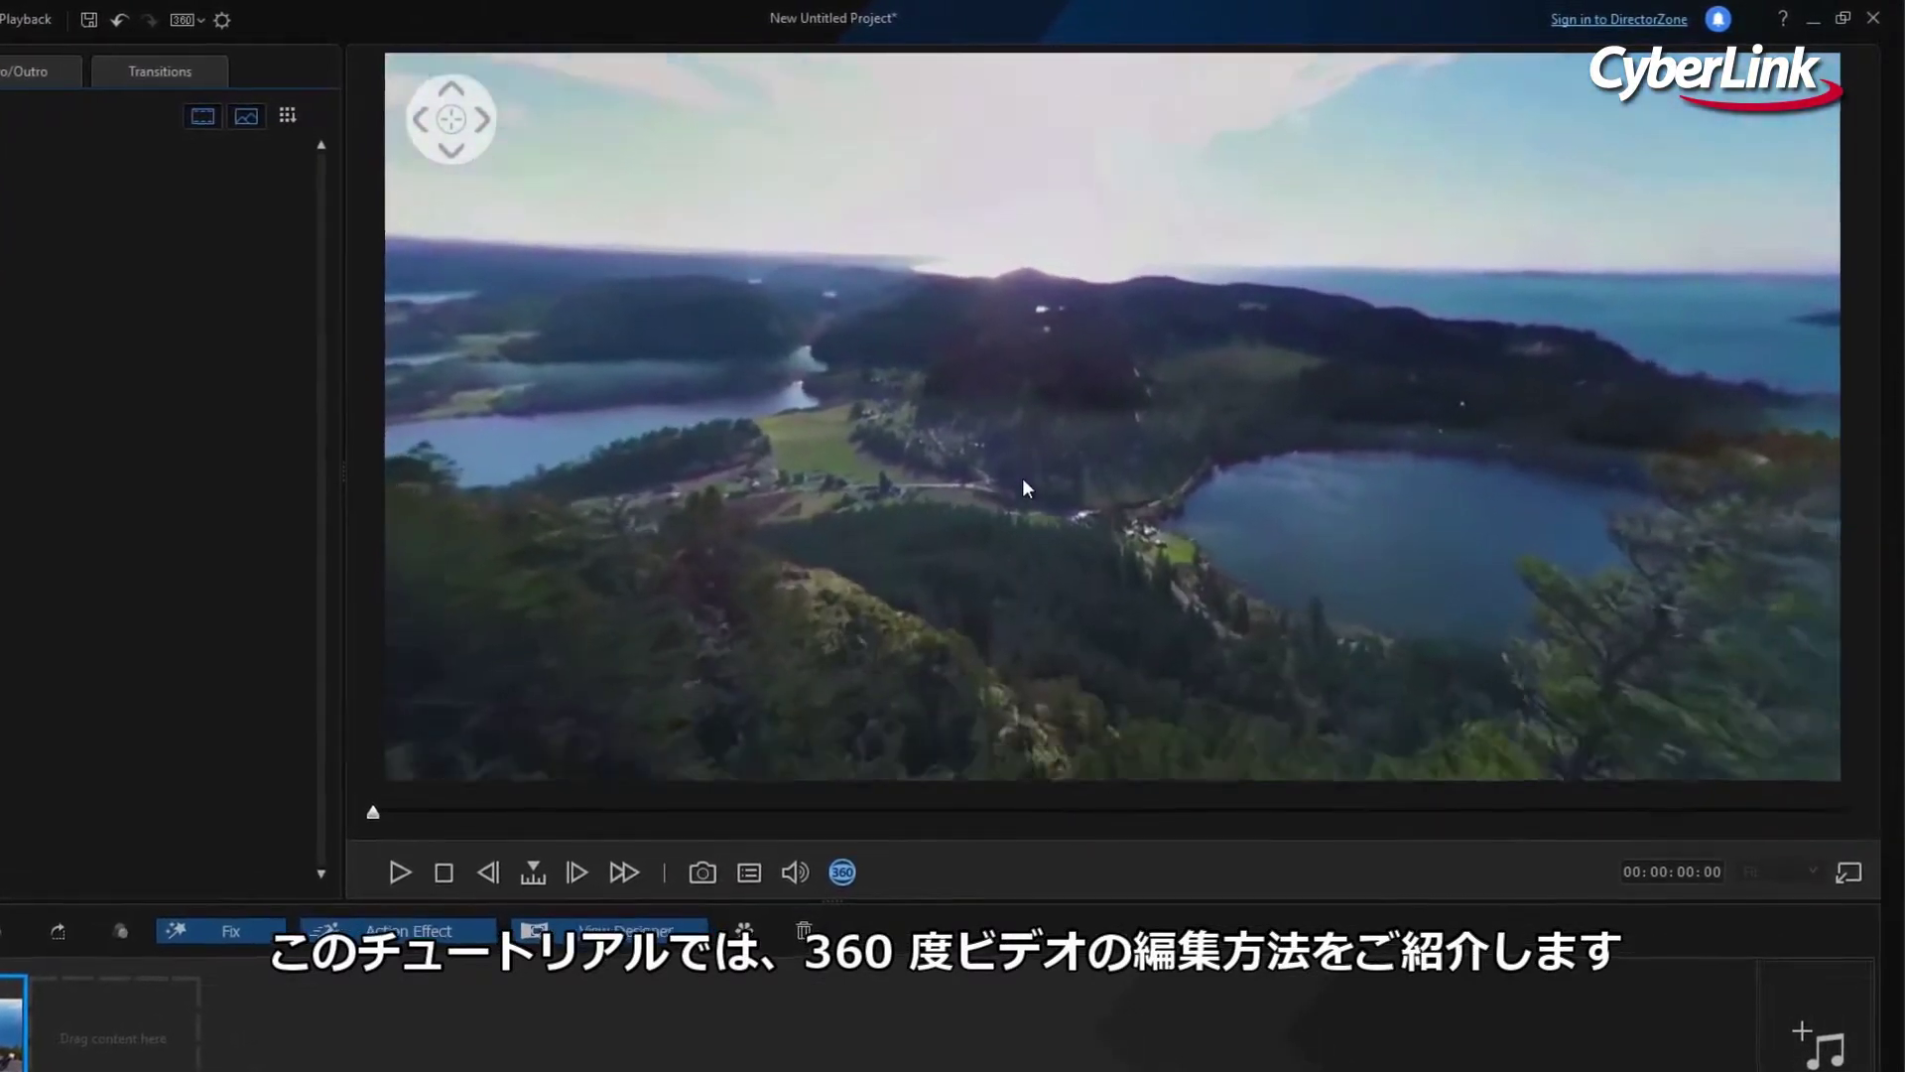
drag(1022, 478, 1000, 318)
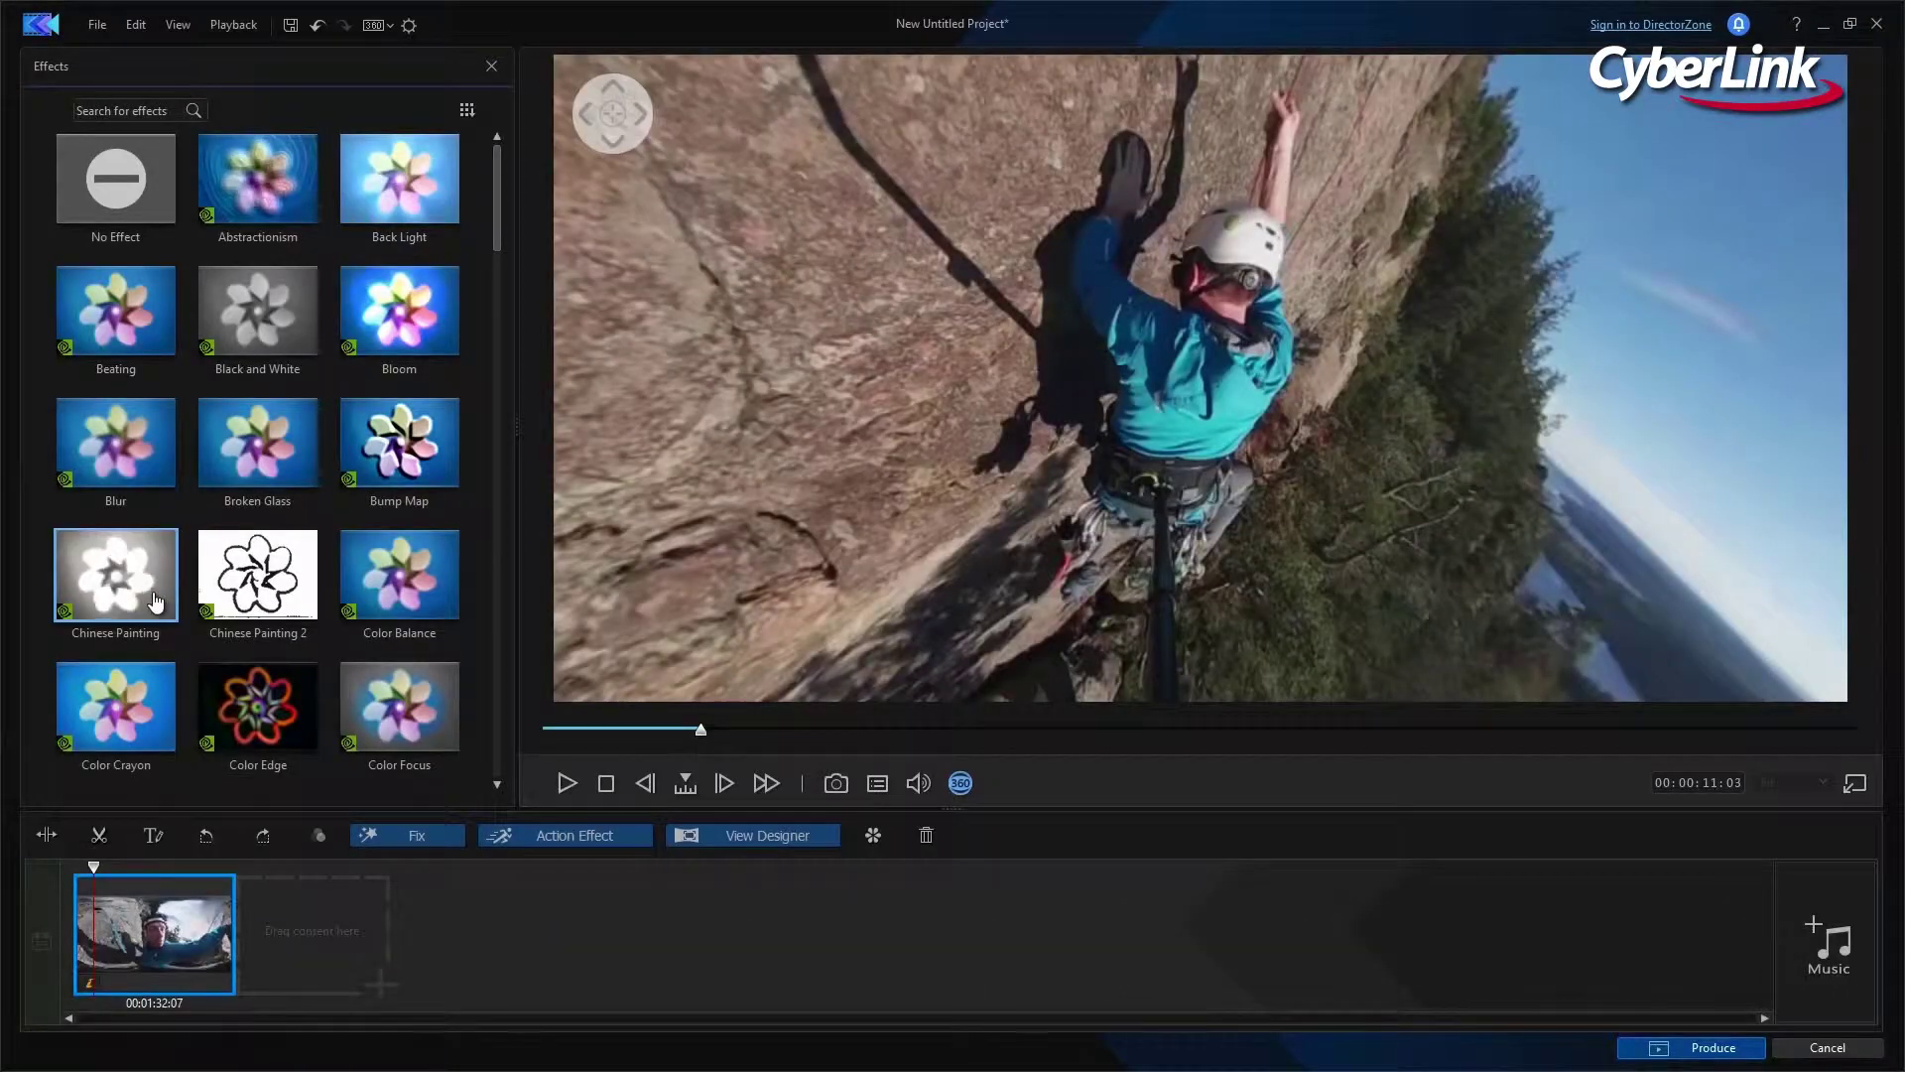
Try the Chinese Painting and Color Edge effects, then apply Pop Art
click(154, 603)
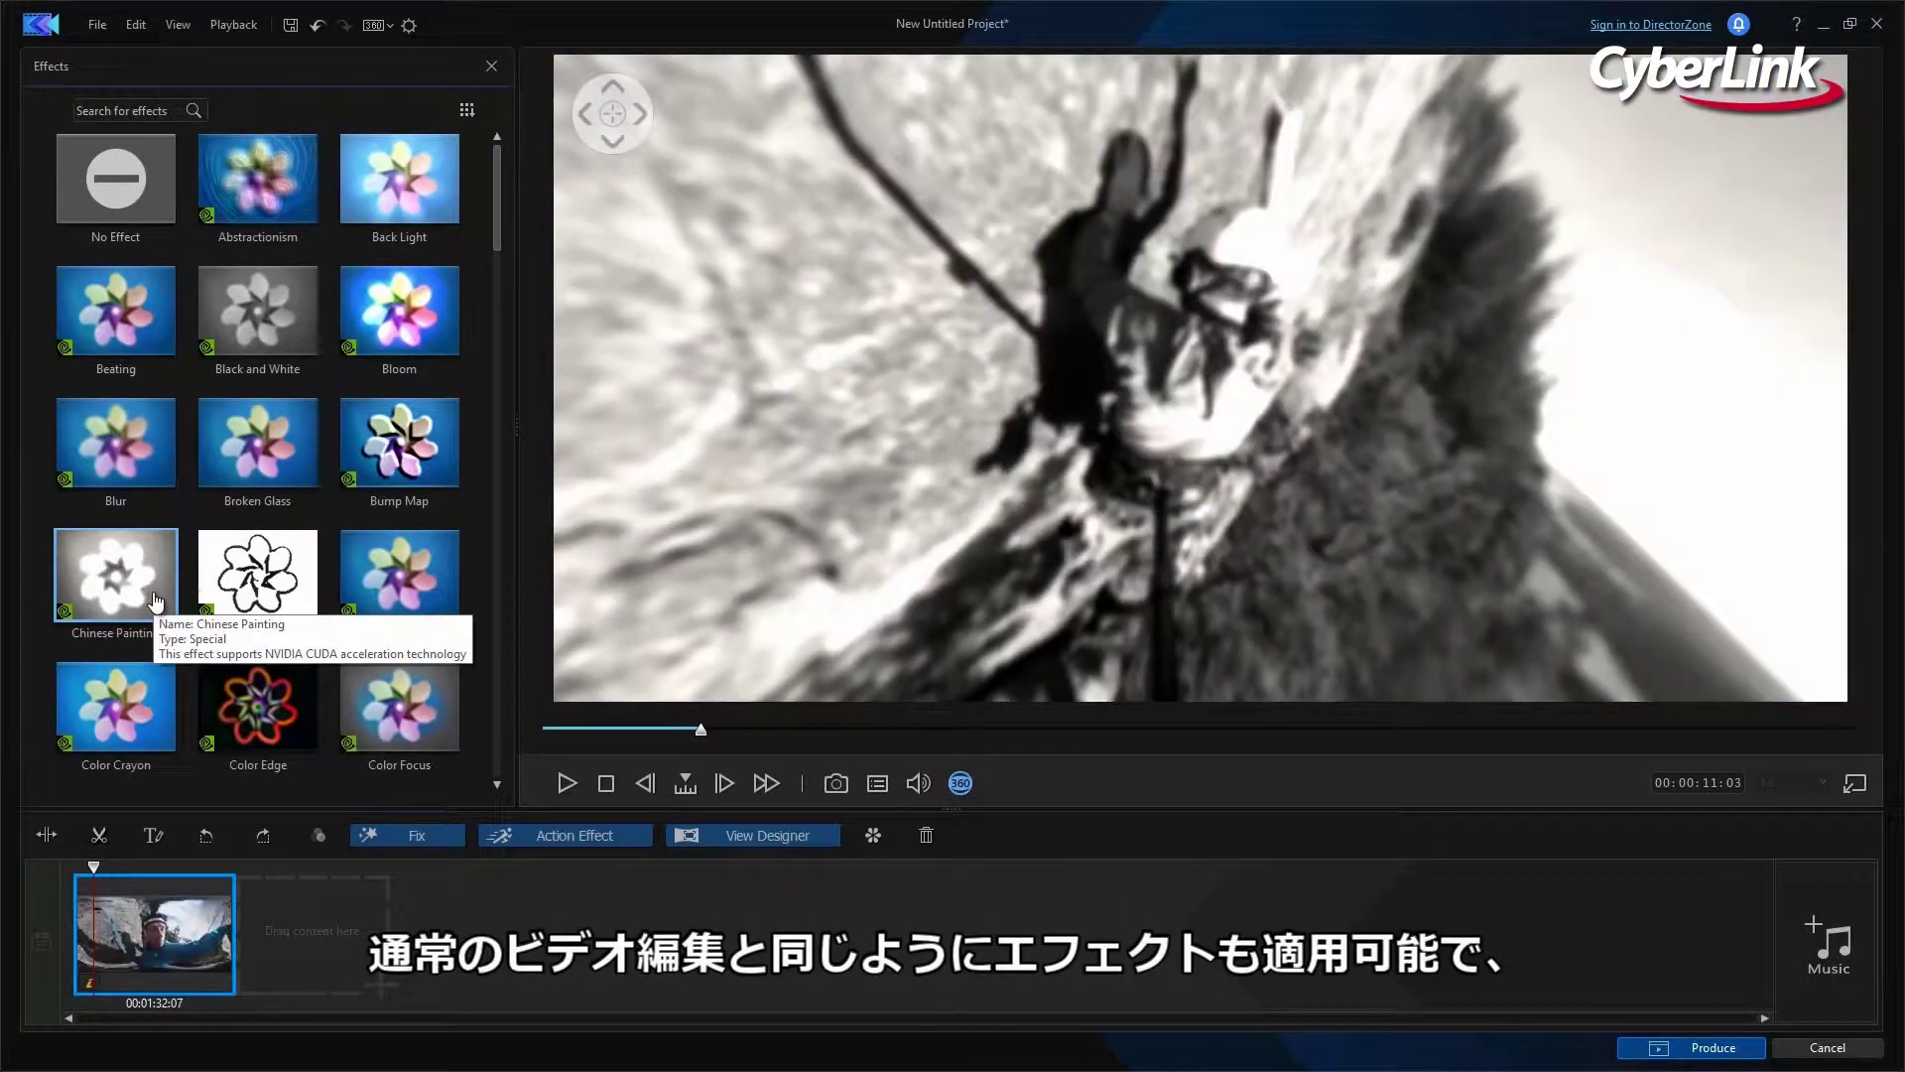
click(296, 719)
scroll(437, 527, down, 10)
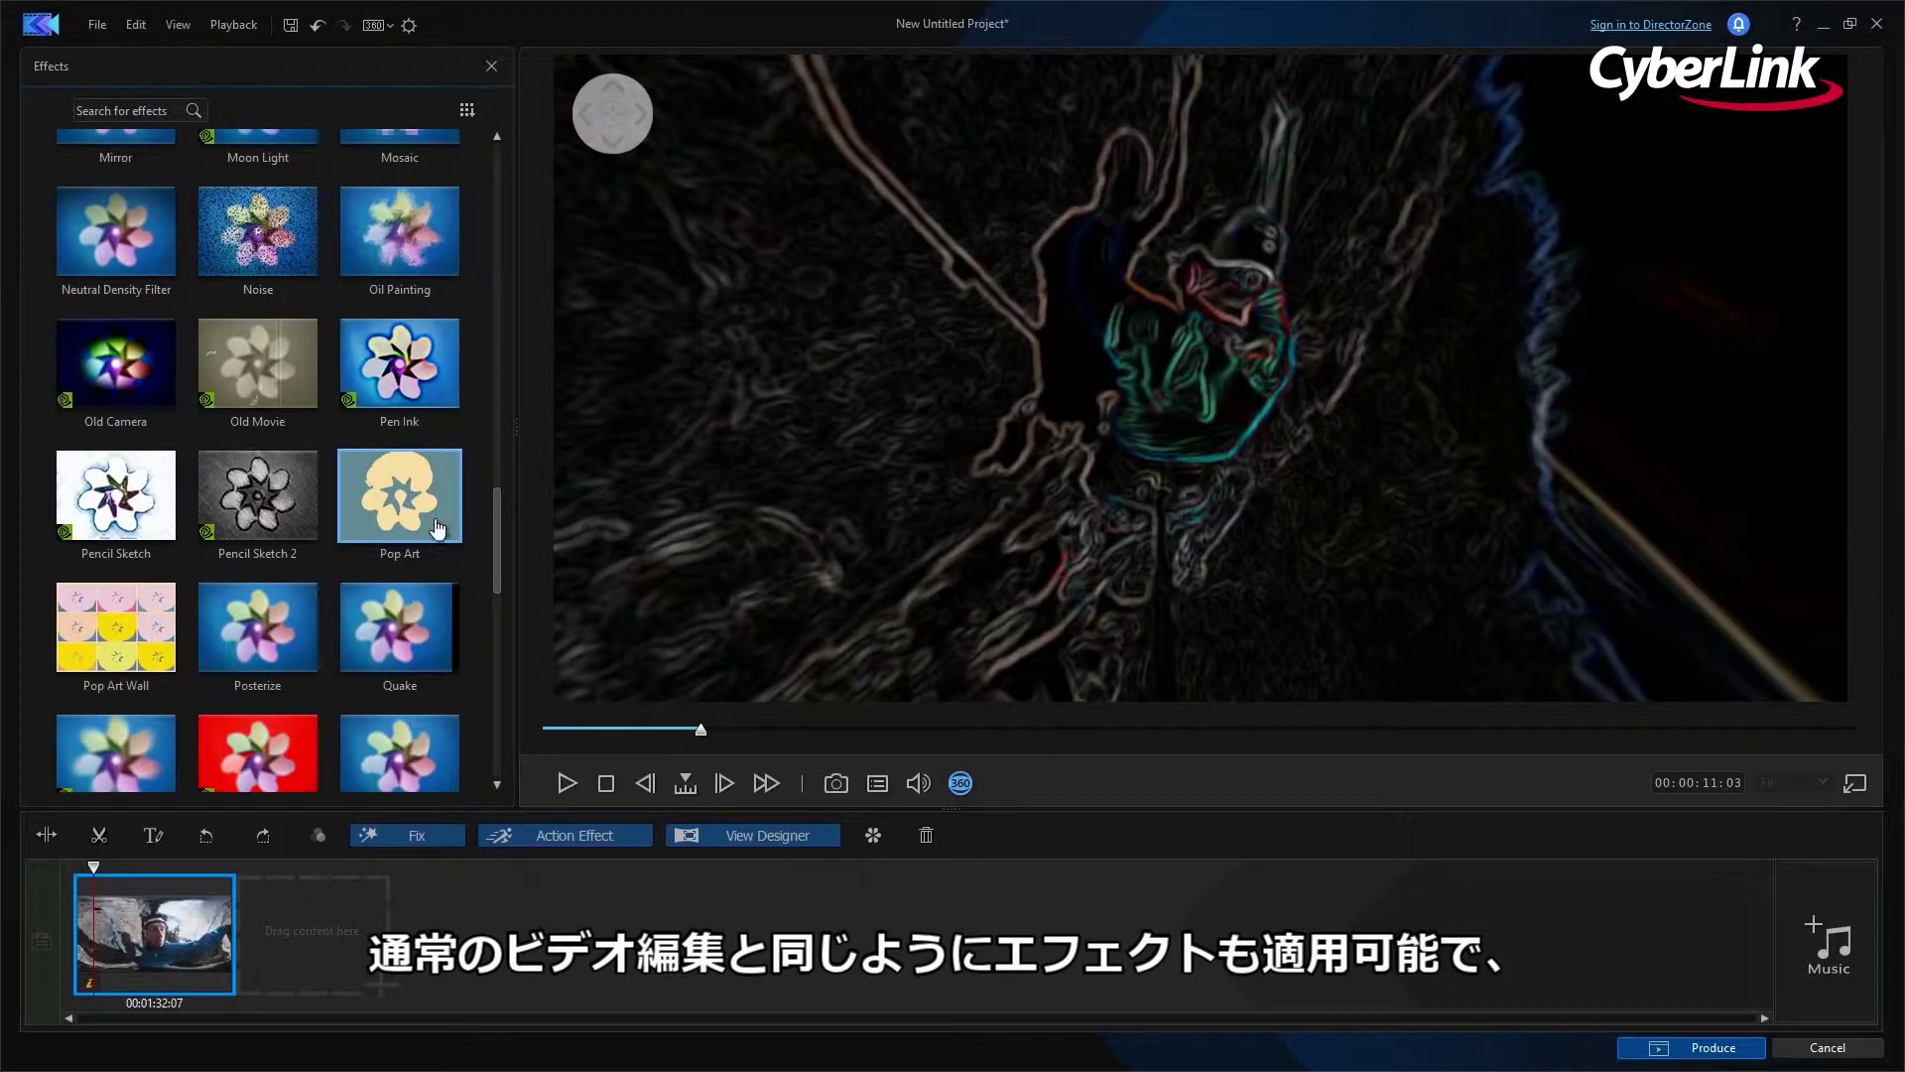
click(438, 528)
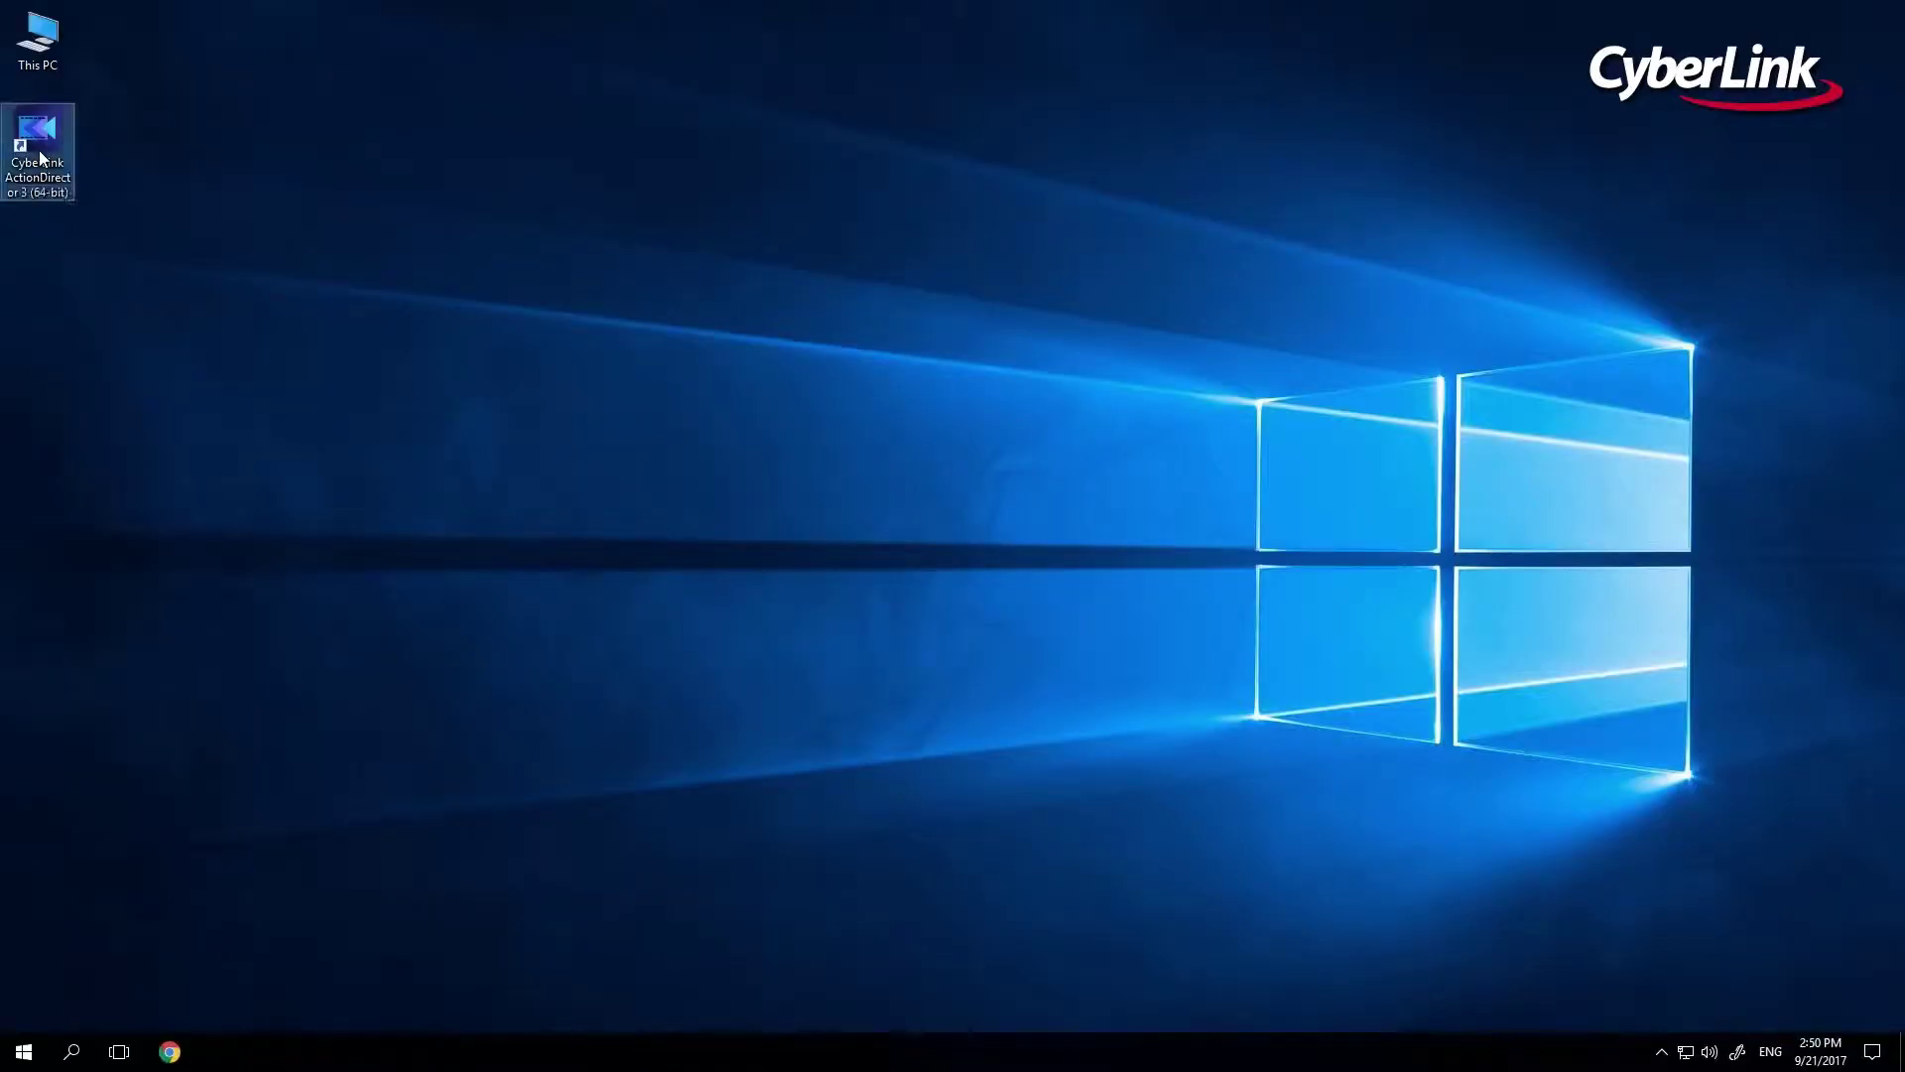
Launch the ActionDirector 360° Editor and import the climbing video into the library and storyboard
double_click(42, 159)
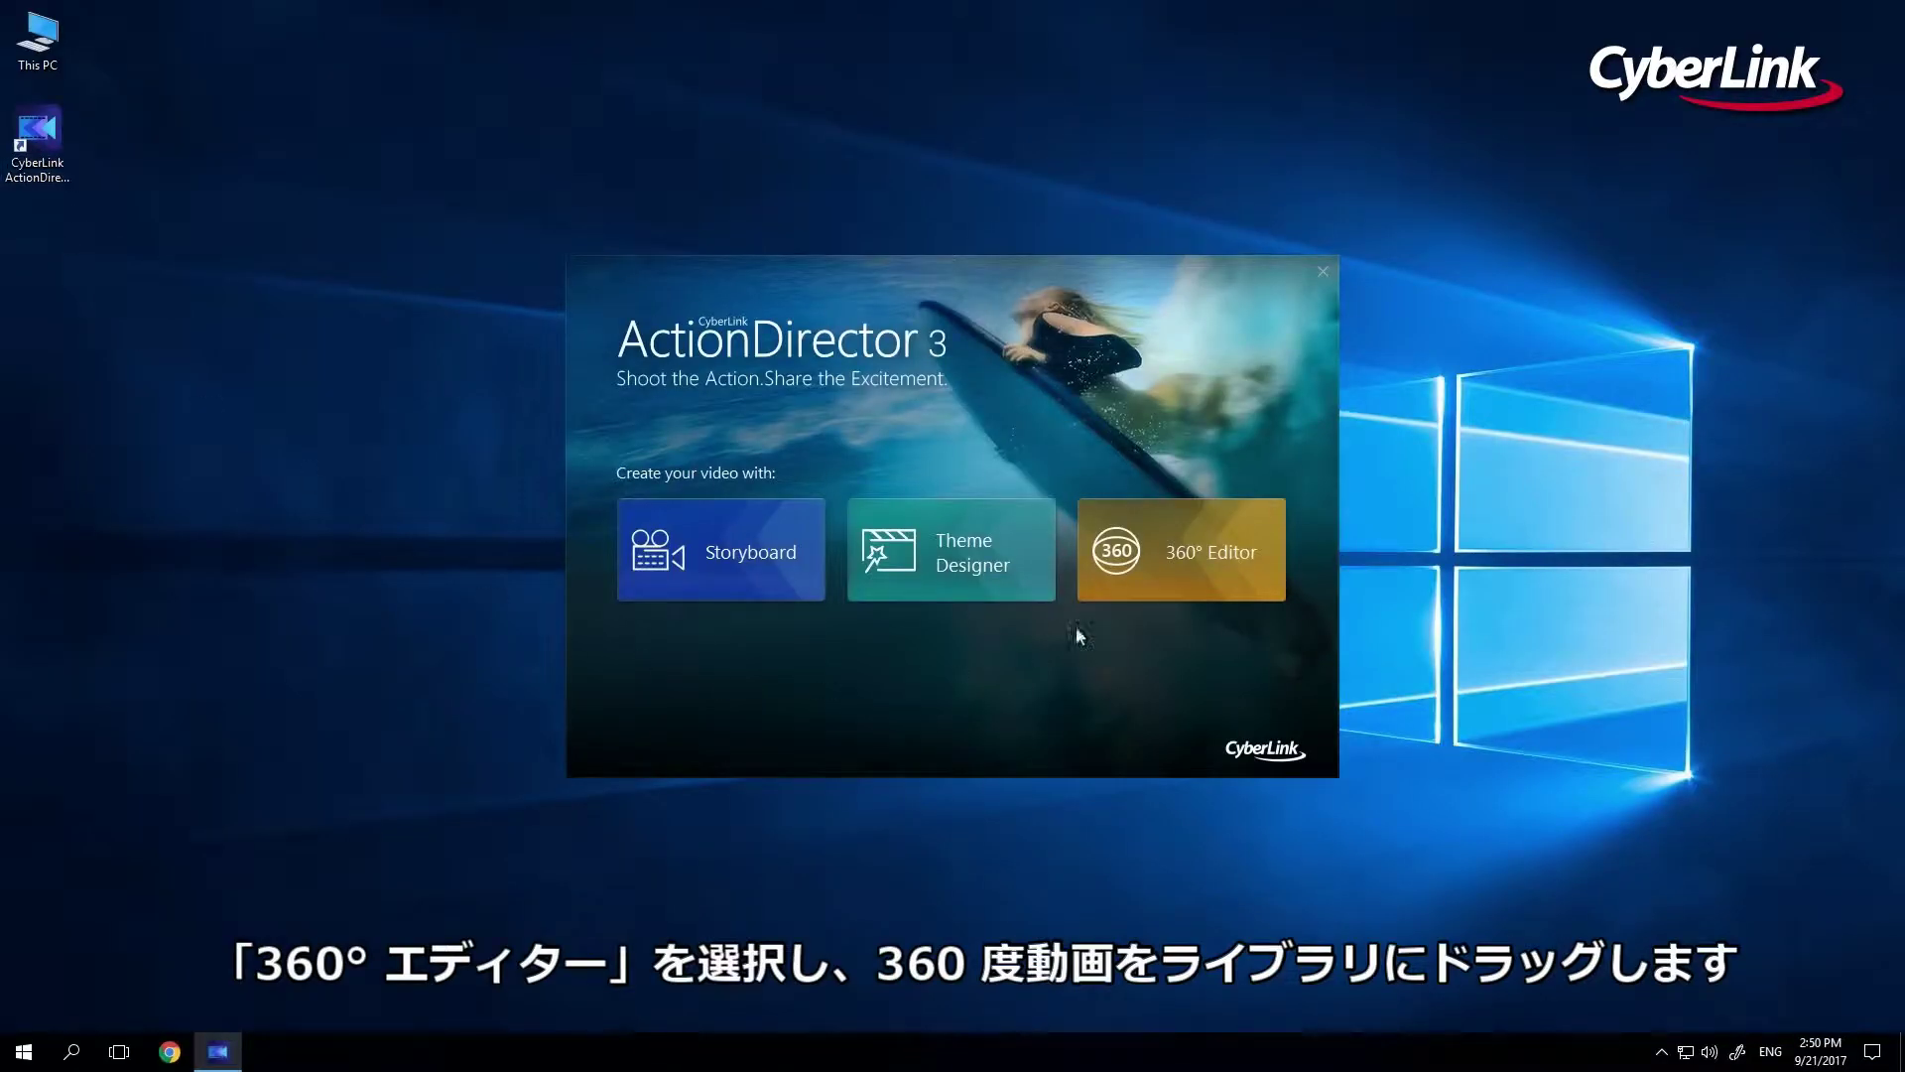
click(1183, 570)
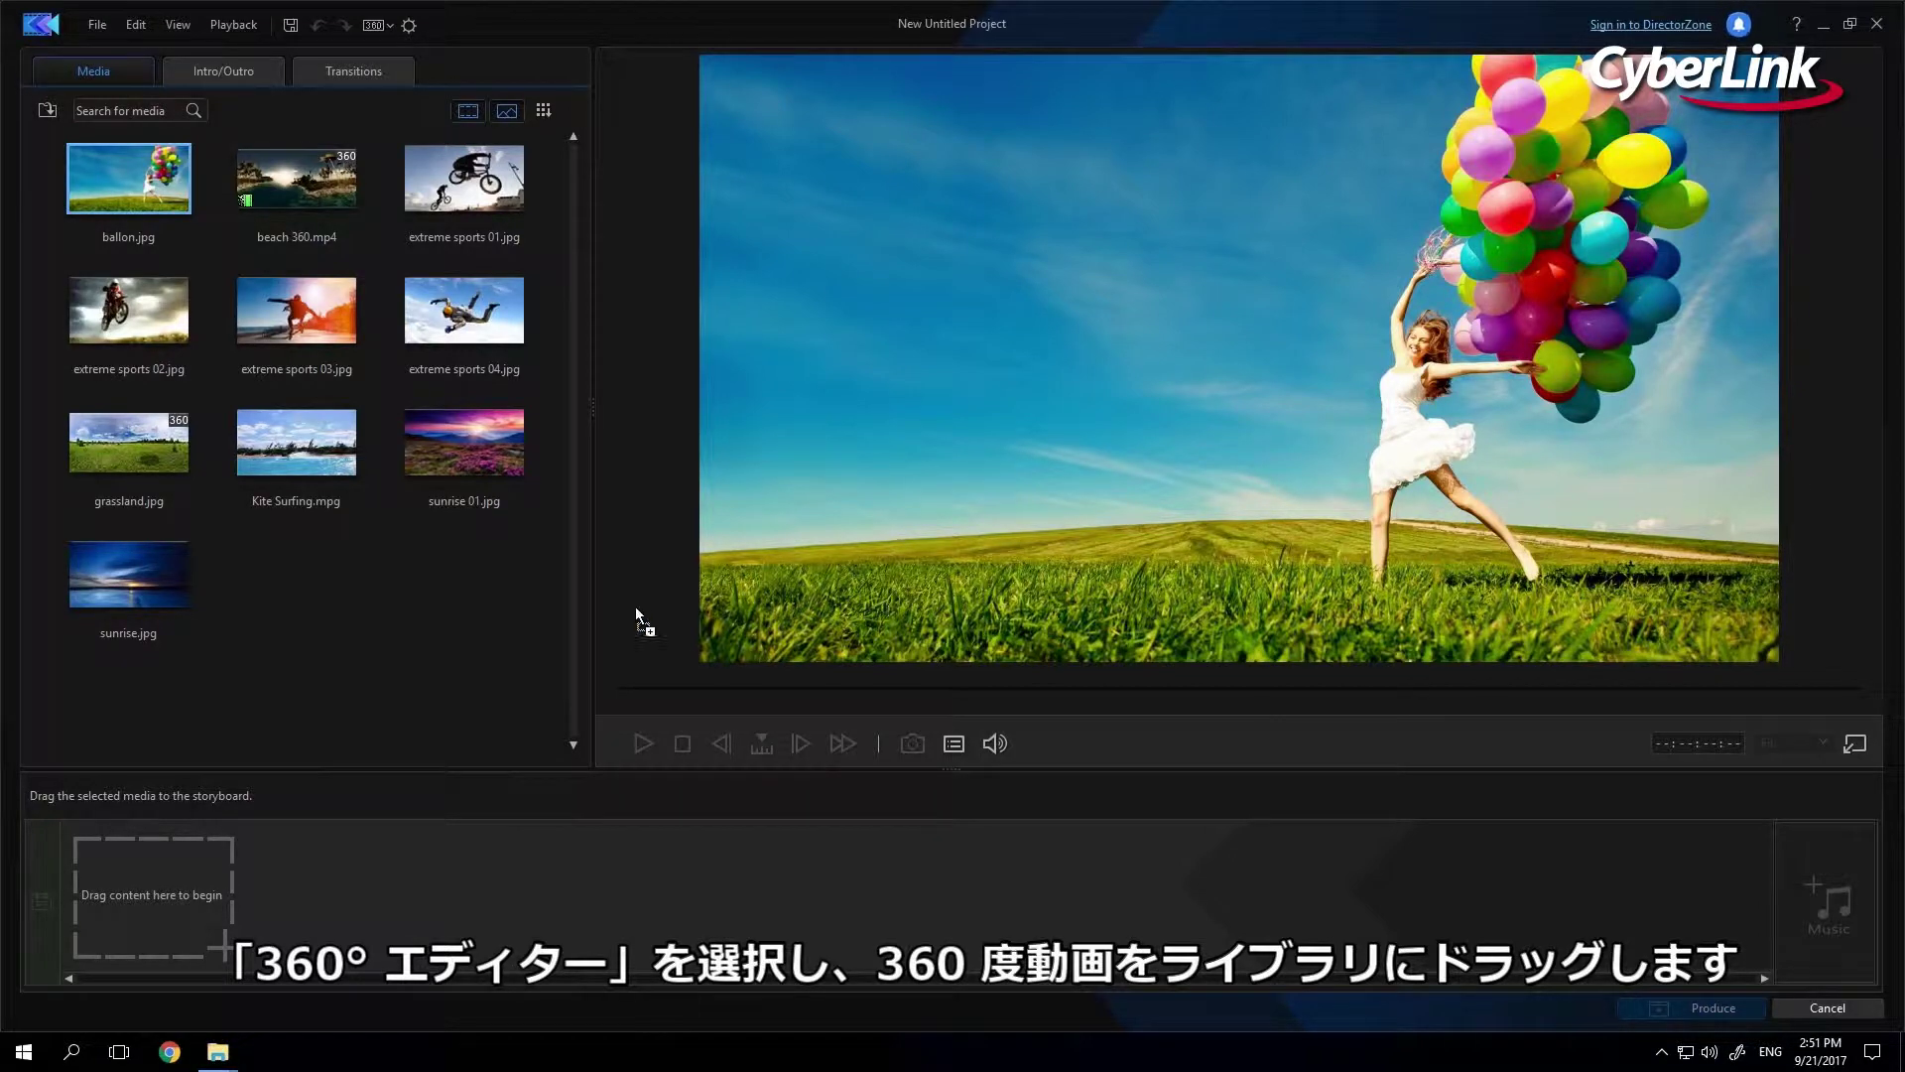
drag(636, 608, 480, 608)
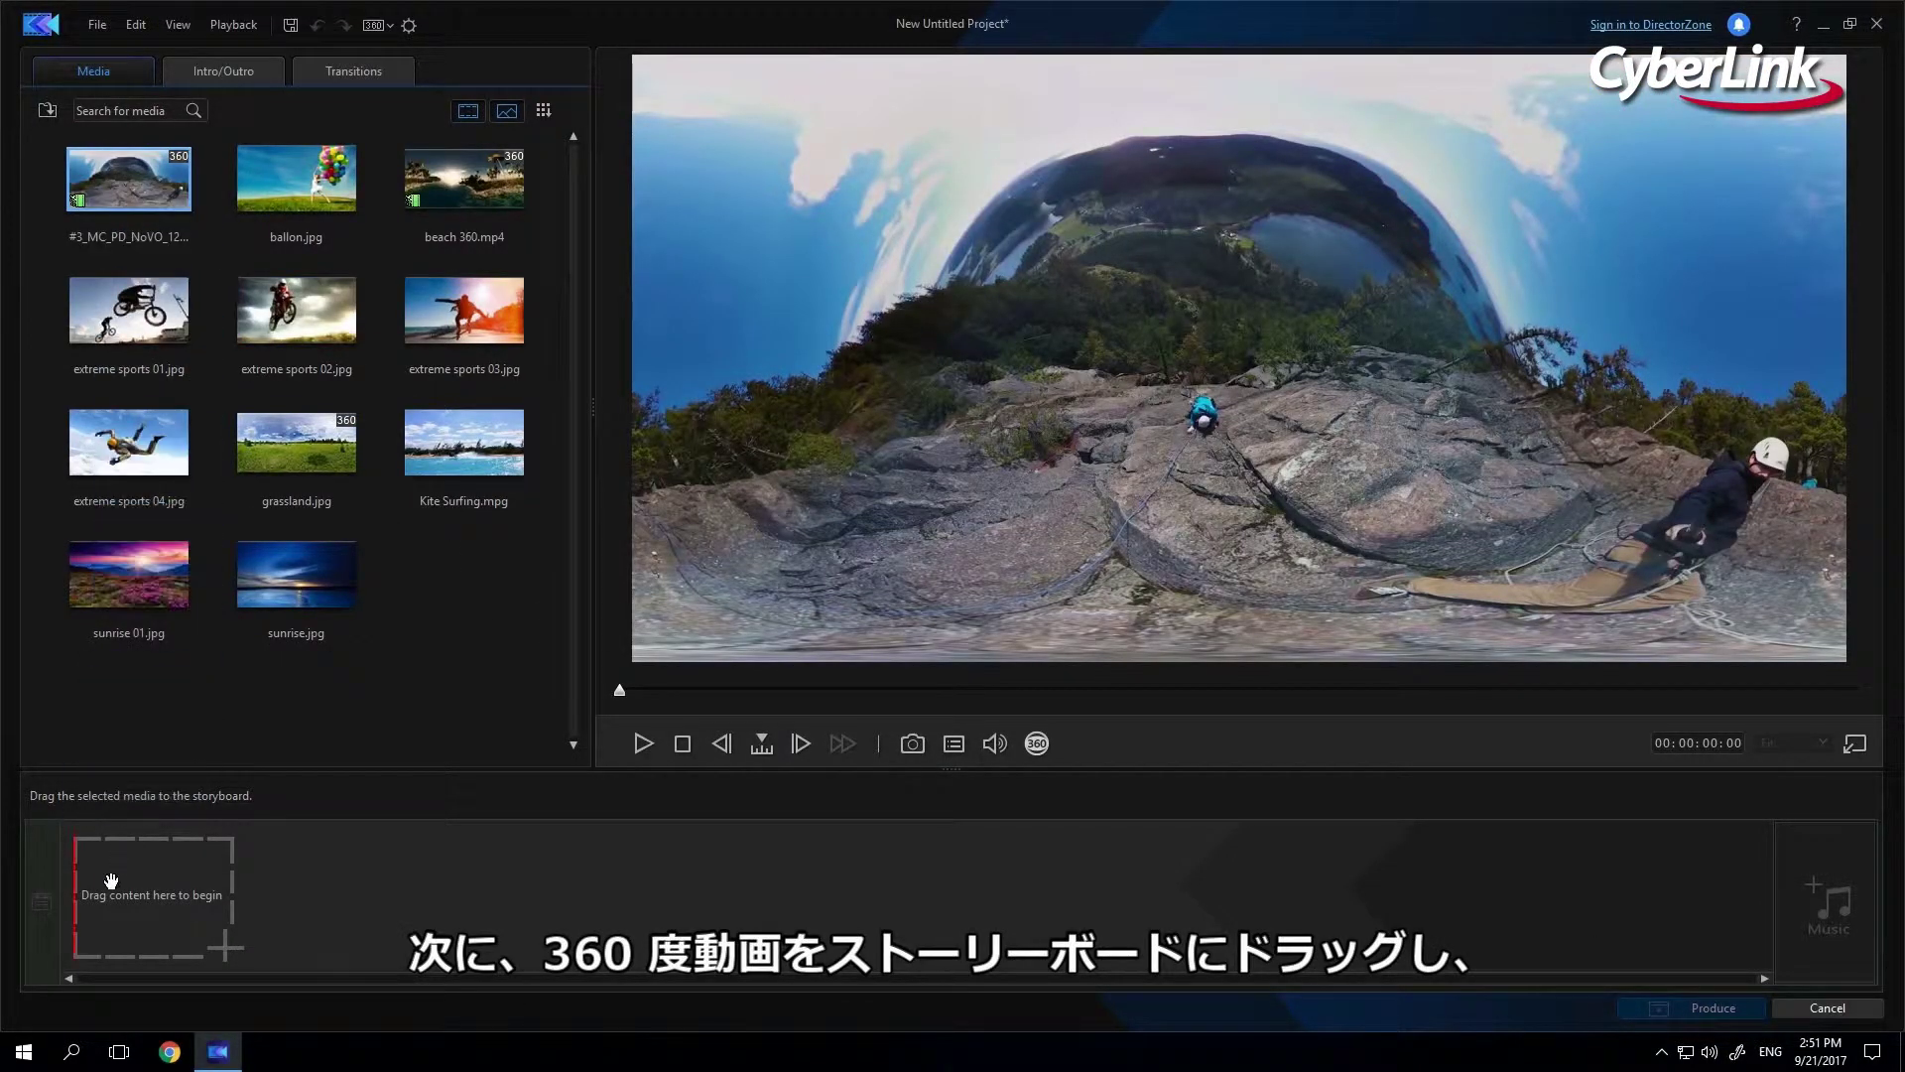
drag(179, 577, 110, 879)
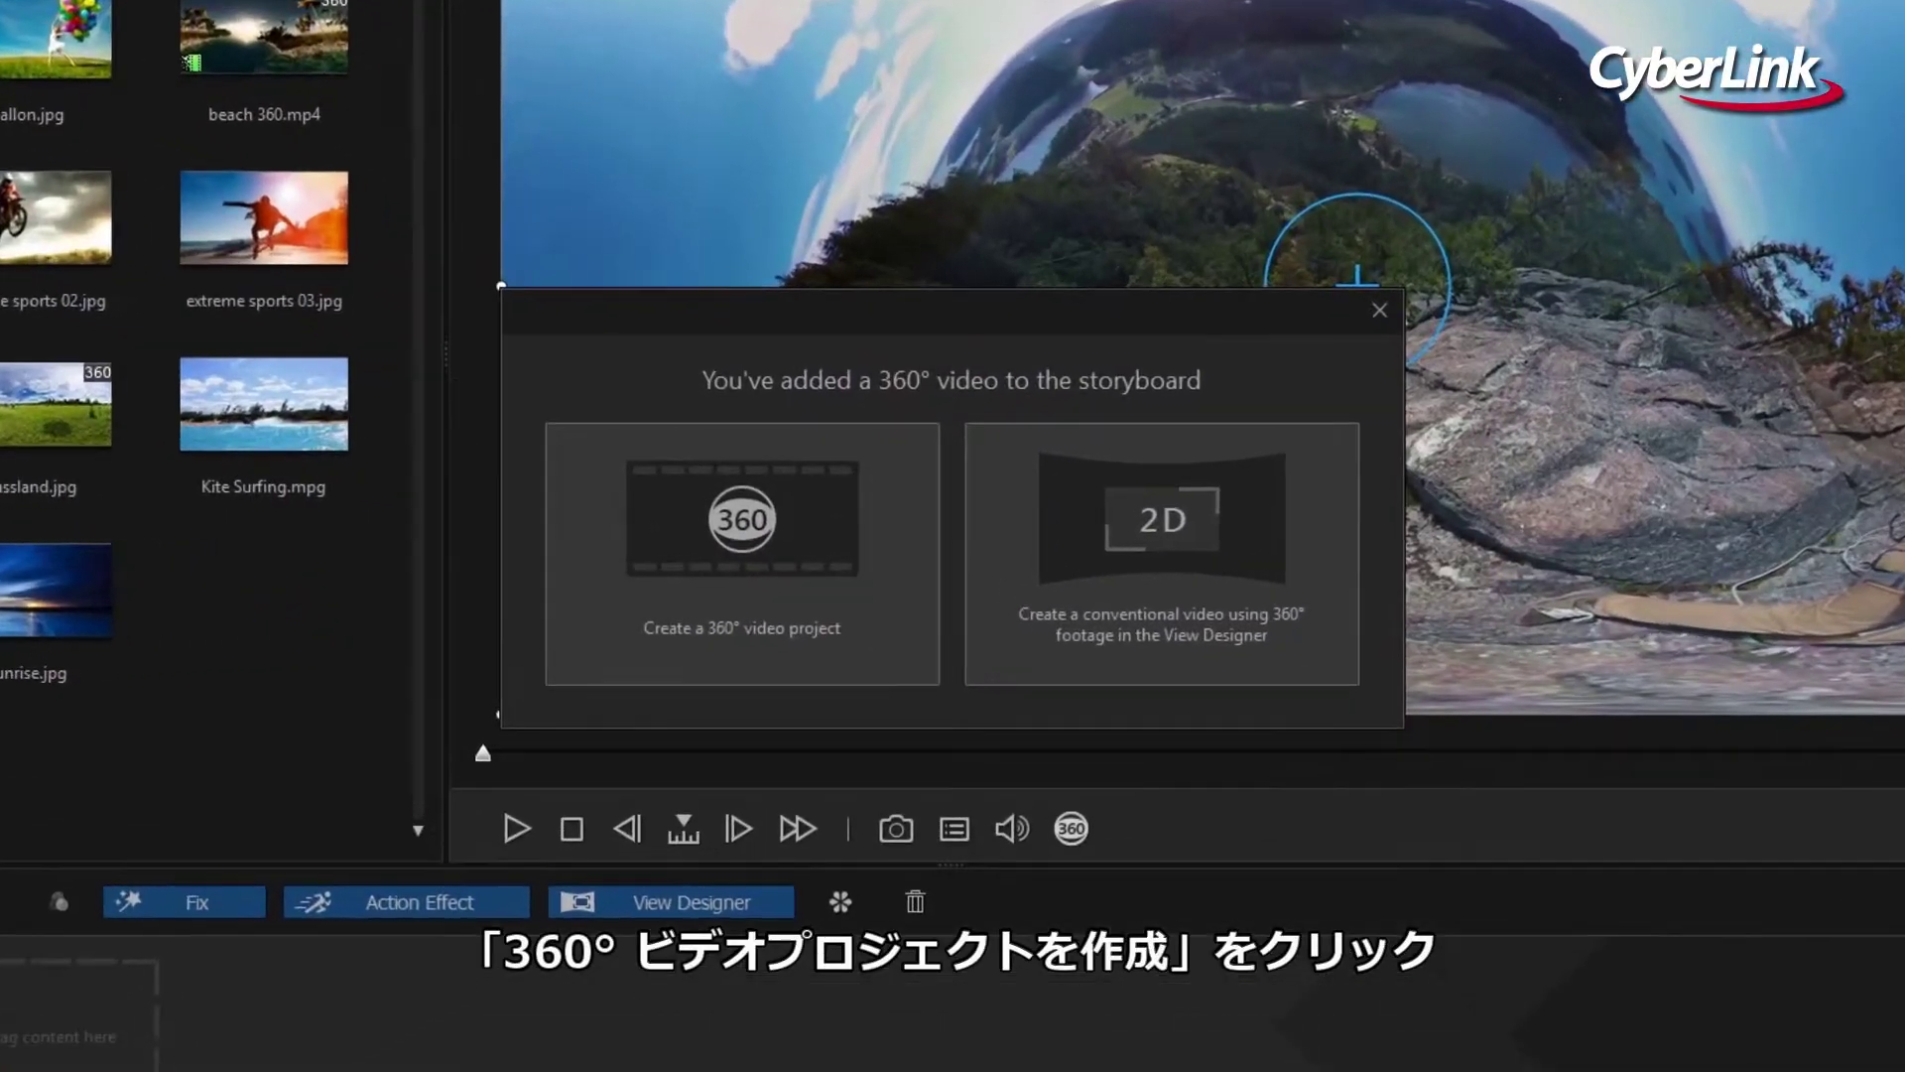
Create a 360° video project and set its aspect ratio to 360
click(879, 626)
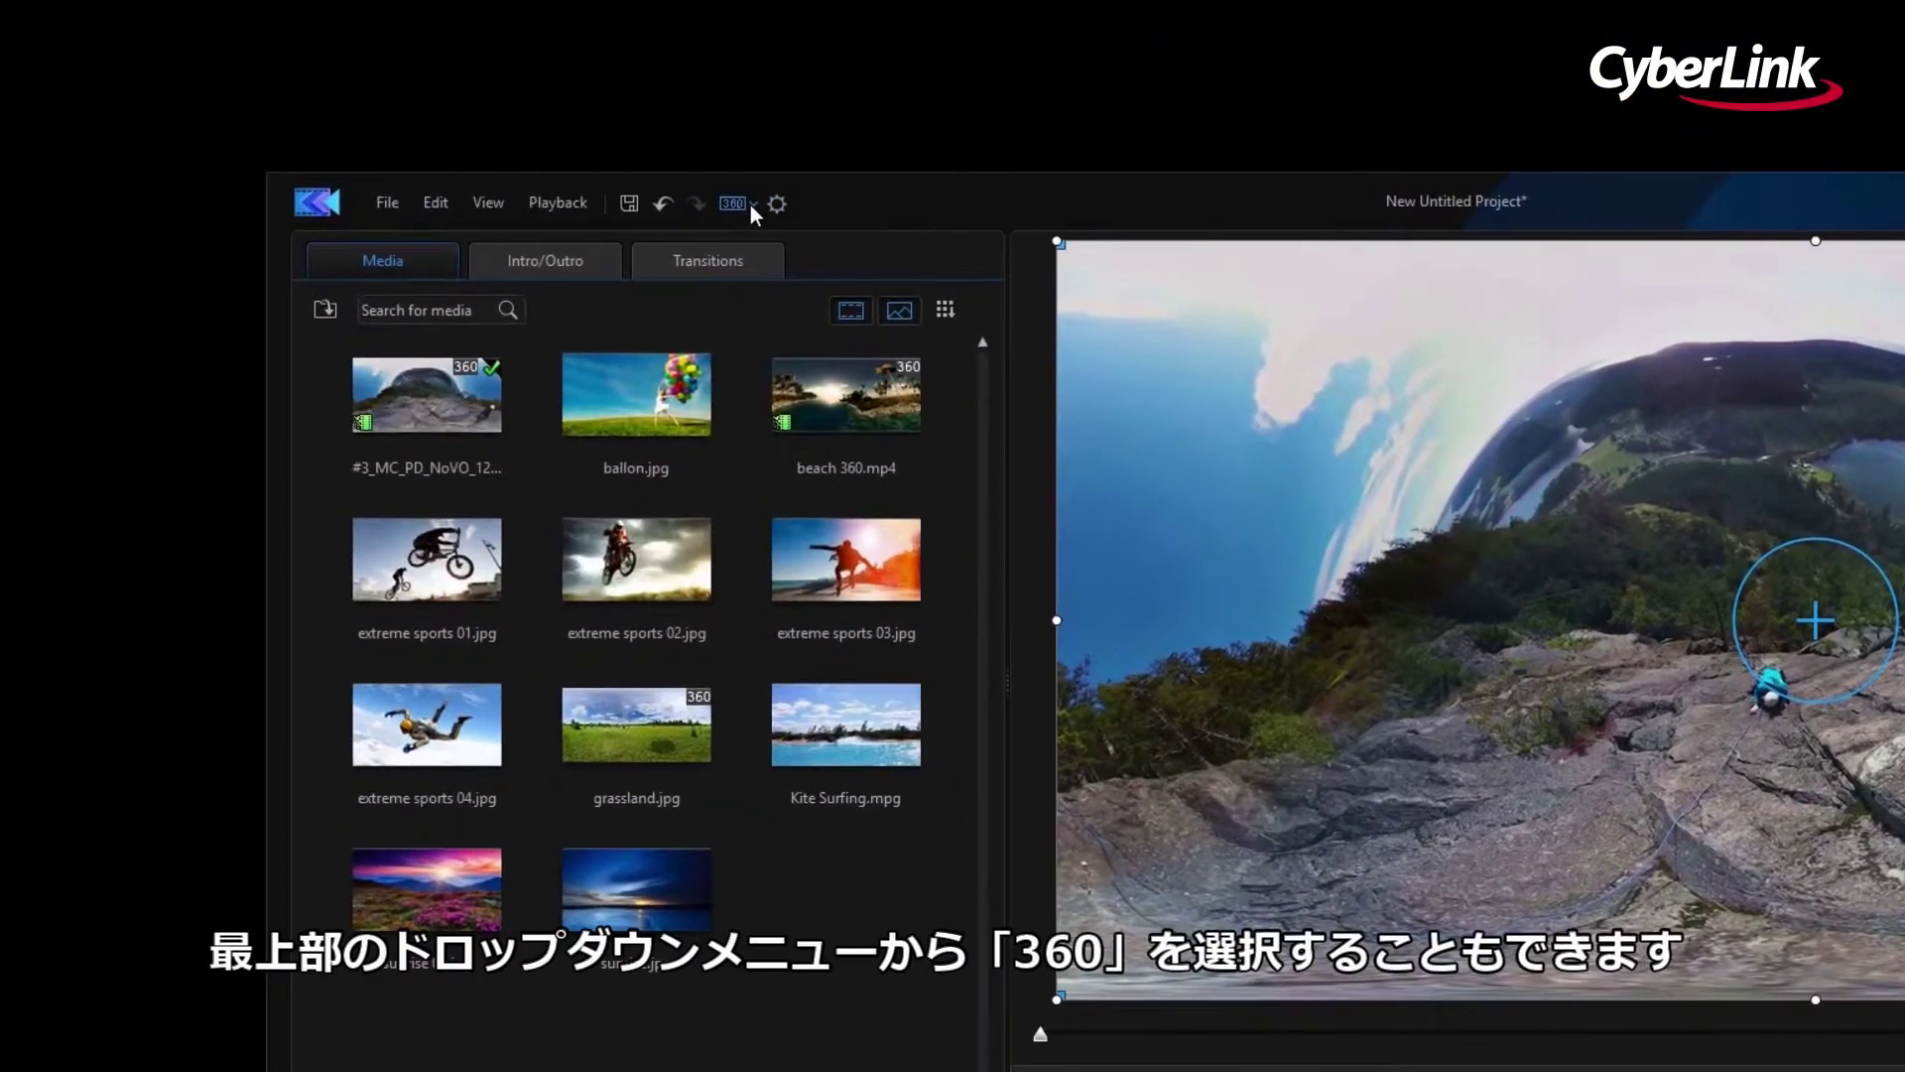
click(750, 204)
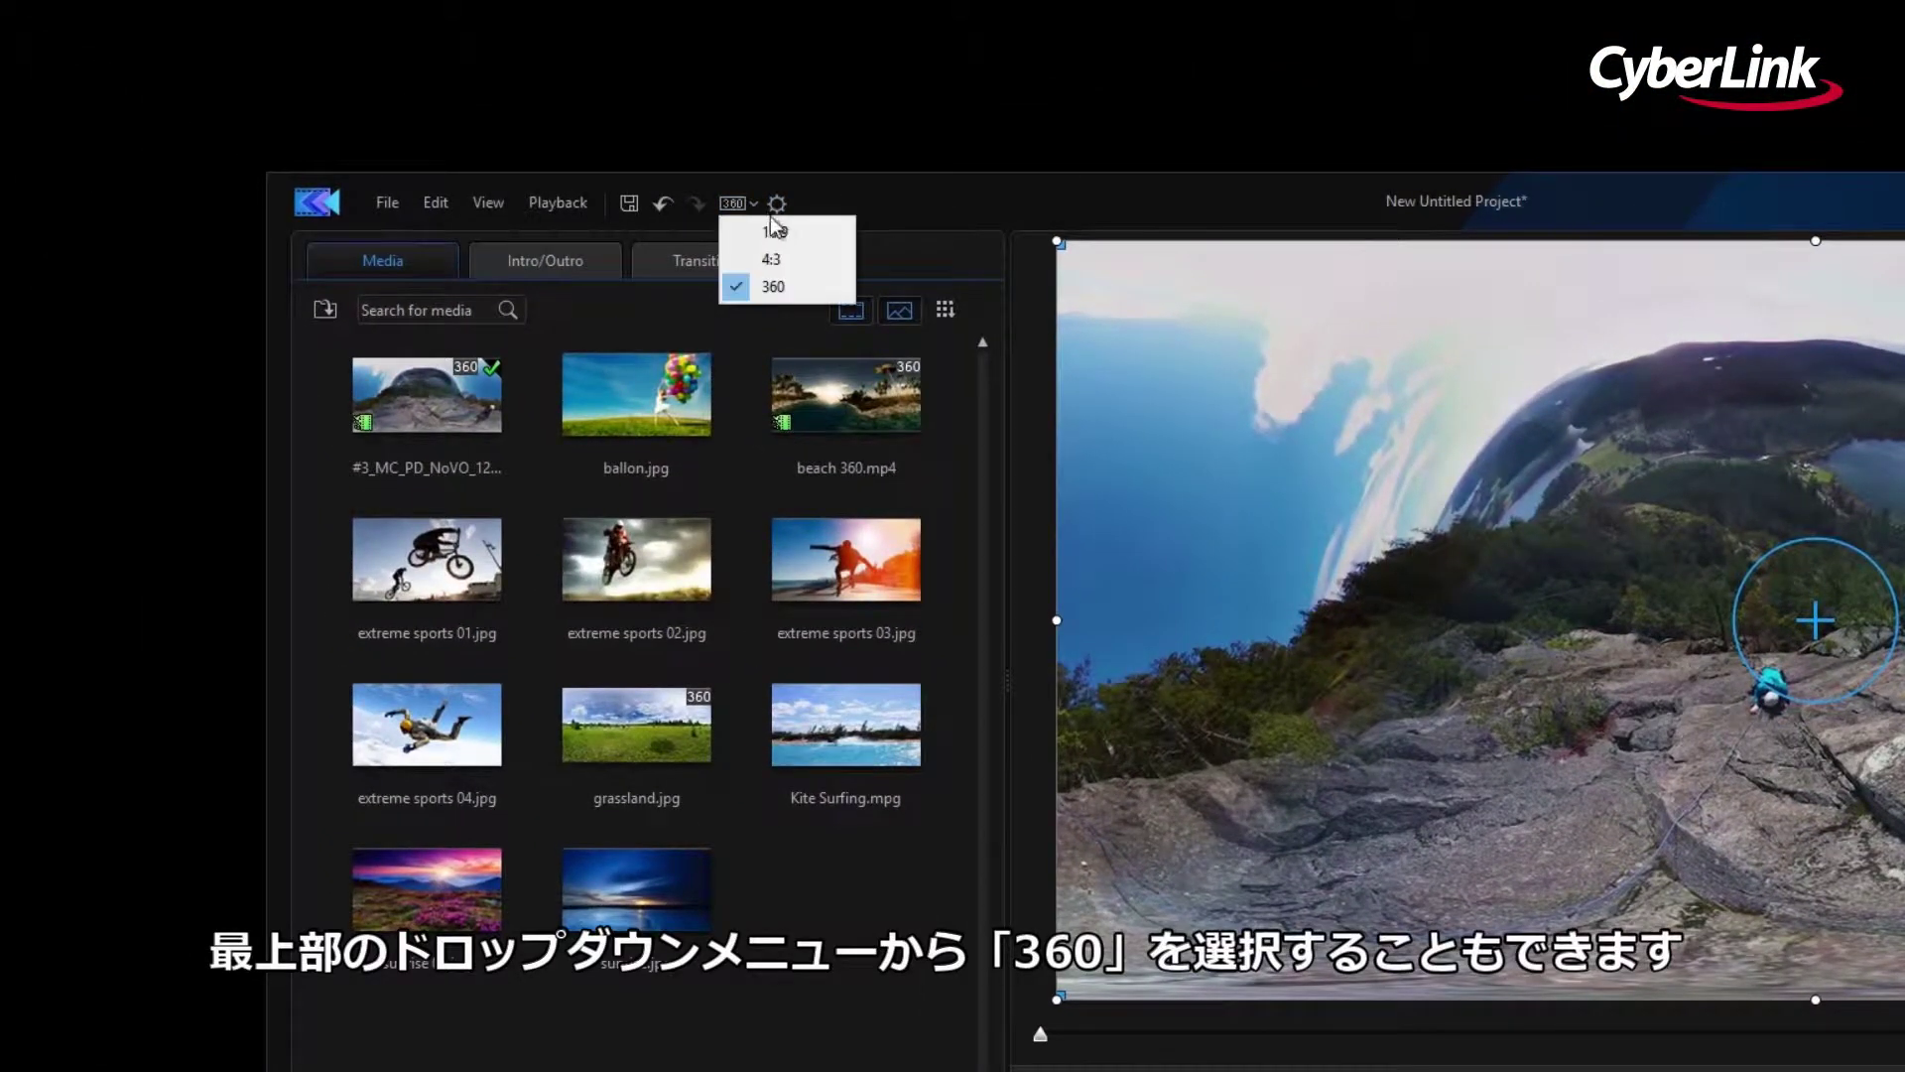
click(812, 288)
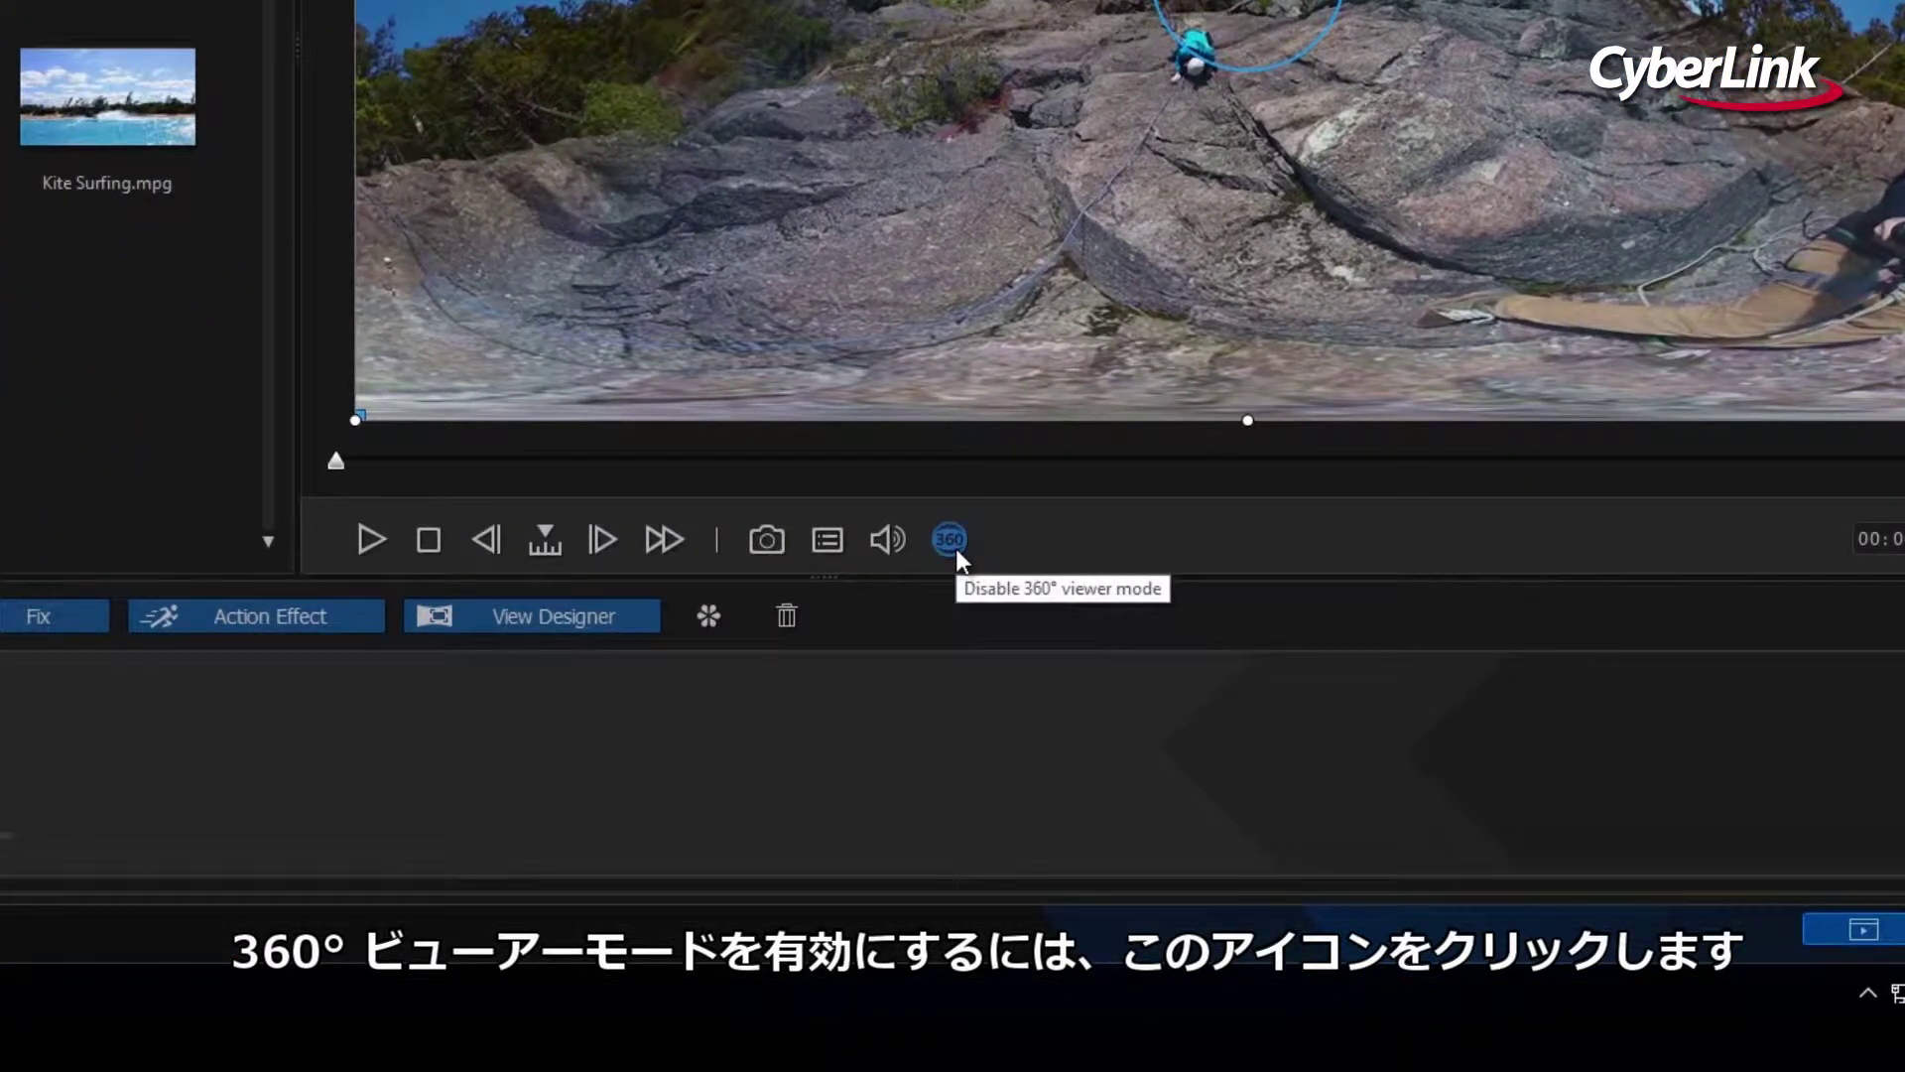
Turn on the 360° viewer preview and tilt the view up toward the sky
click(956, 548)
mouse_move(1322, 236)
mouse_down()
mouse_move(1264, 575)
mouse_move(1312, 206)
mouse_up()
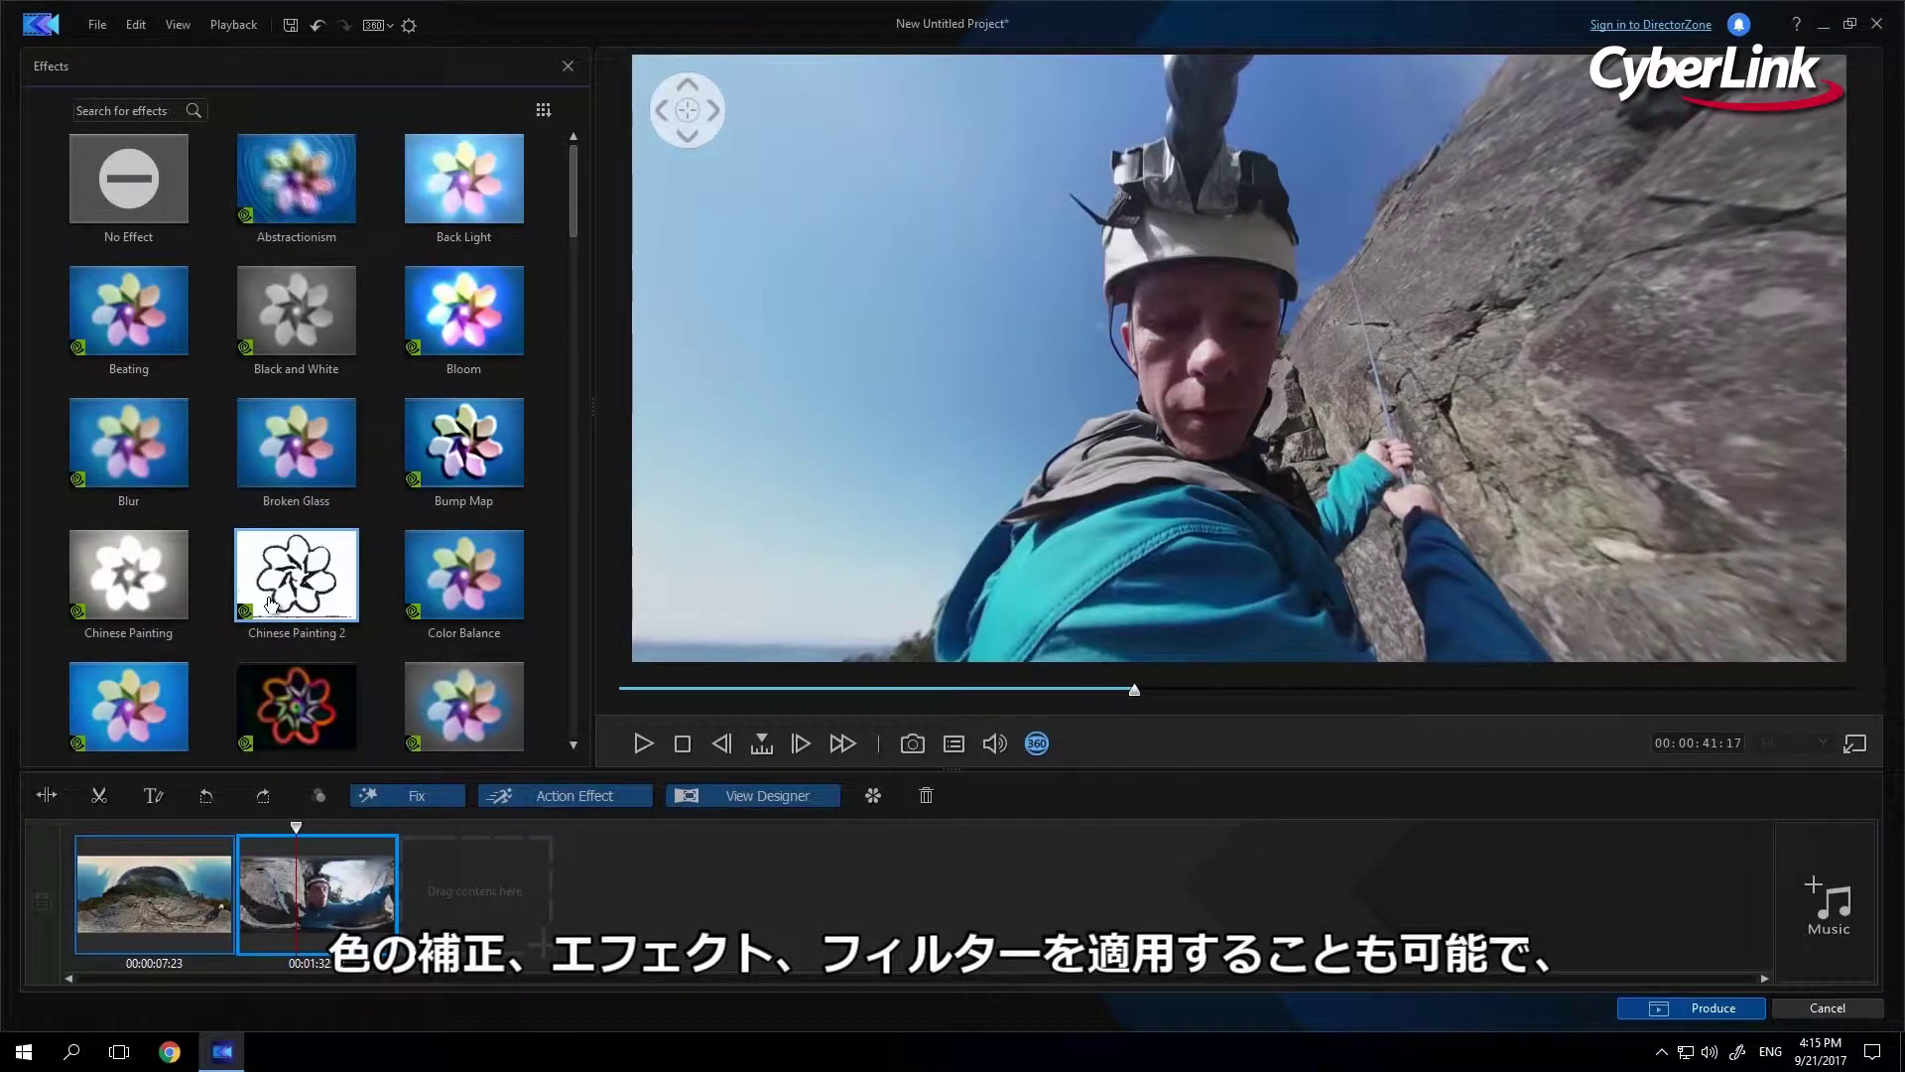
On the second clip, try Chinese Painting 2 and Color Edge, then apply Pop Art
click(270, 603)
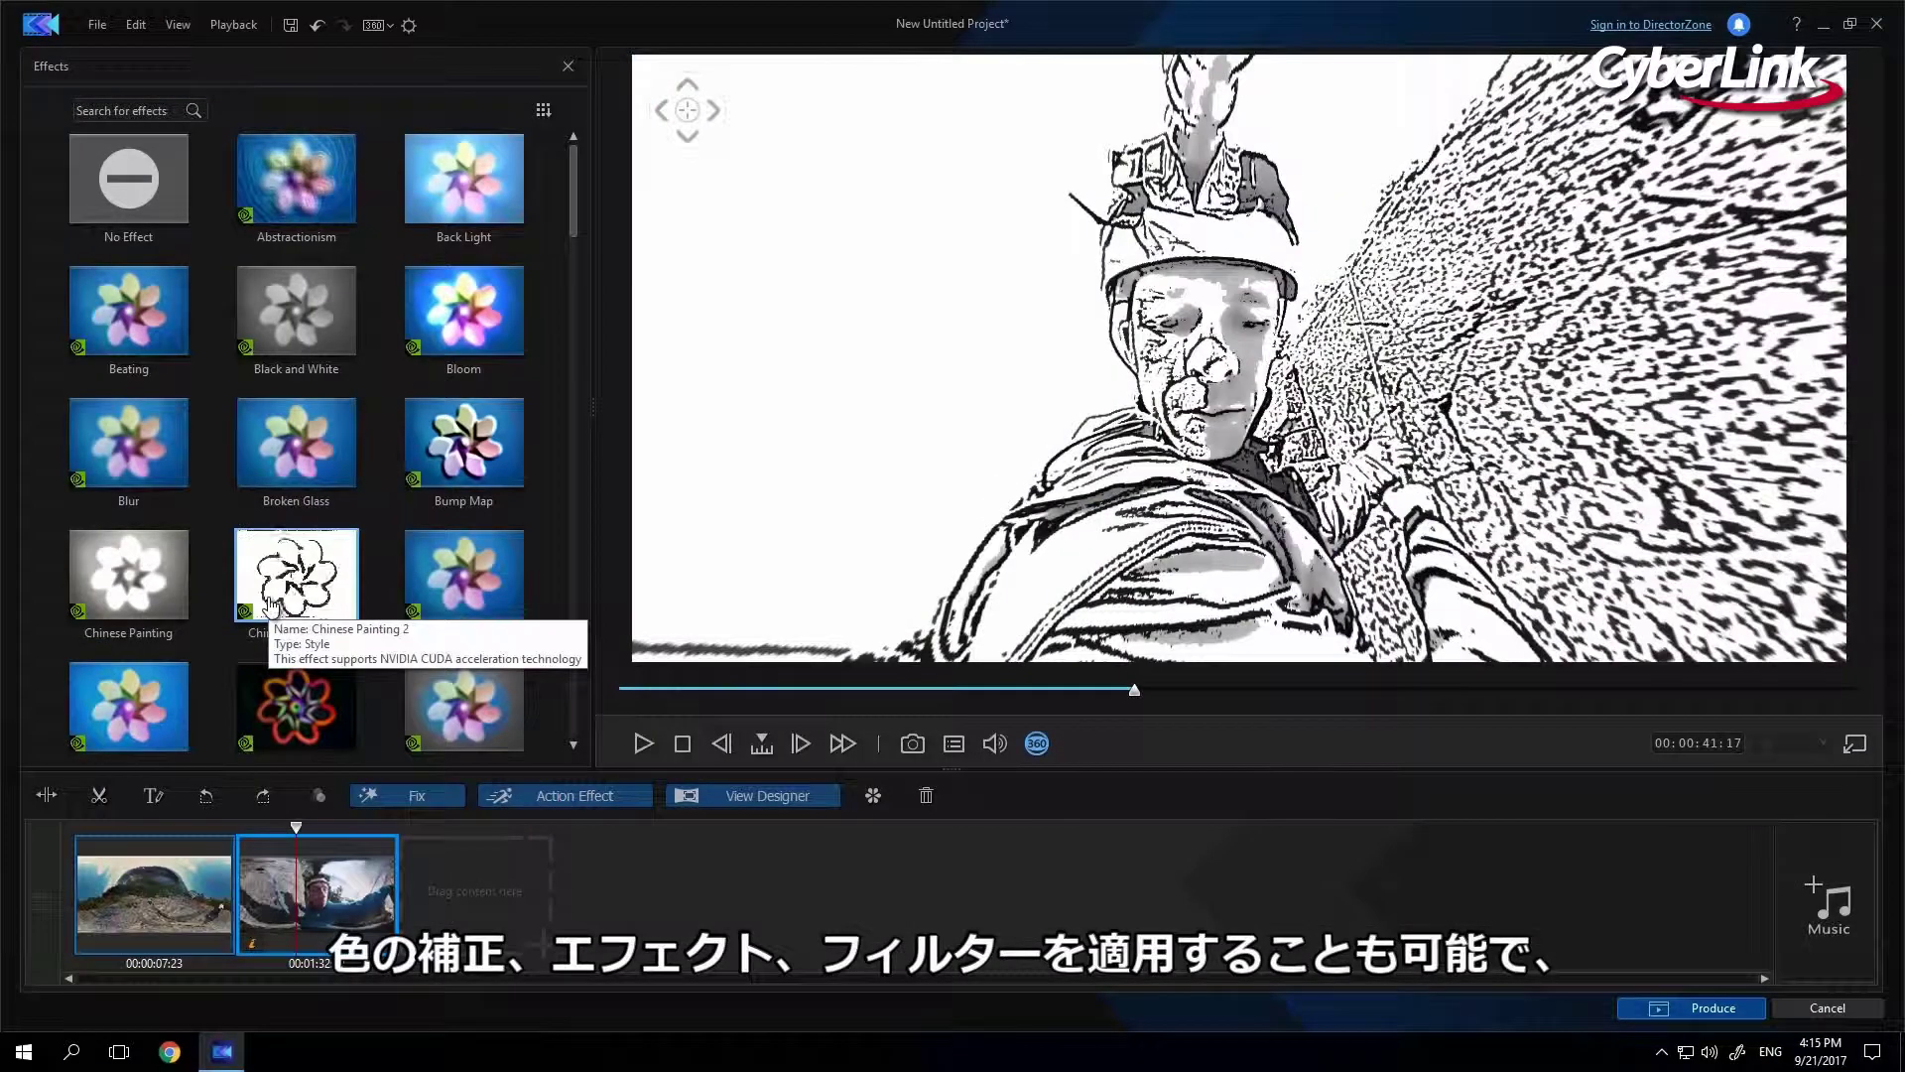
click(317, 706)
scroll(564, 570, down, 10)
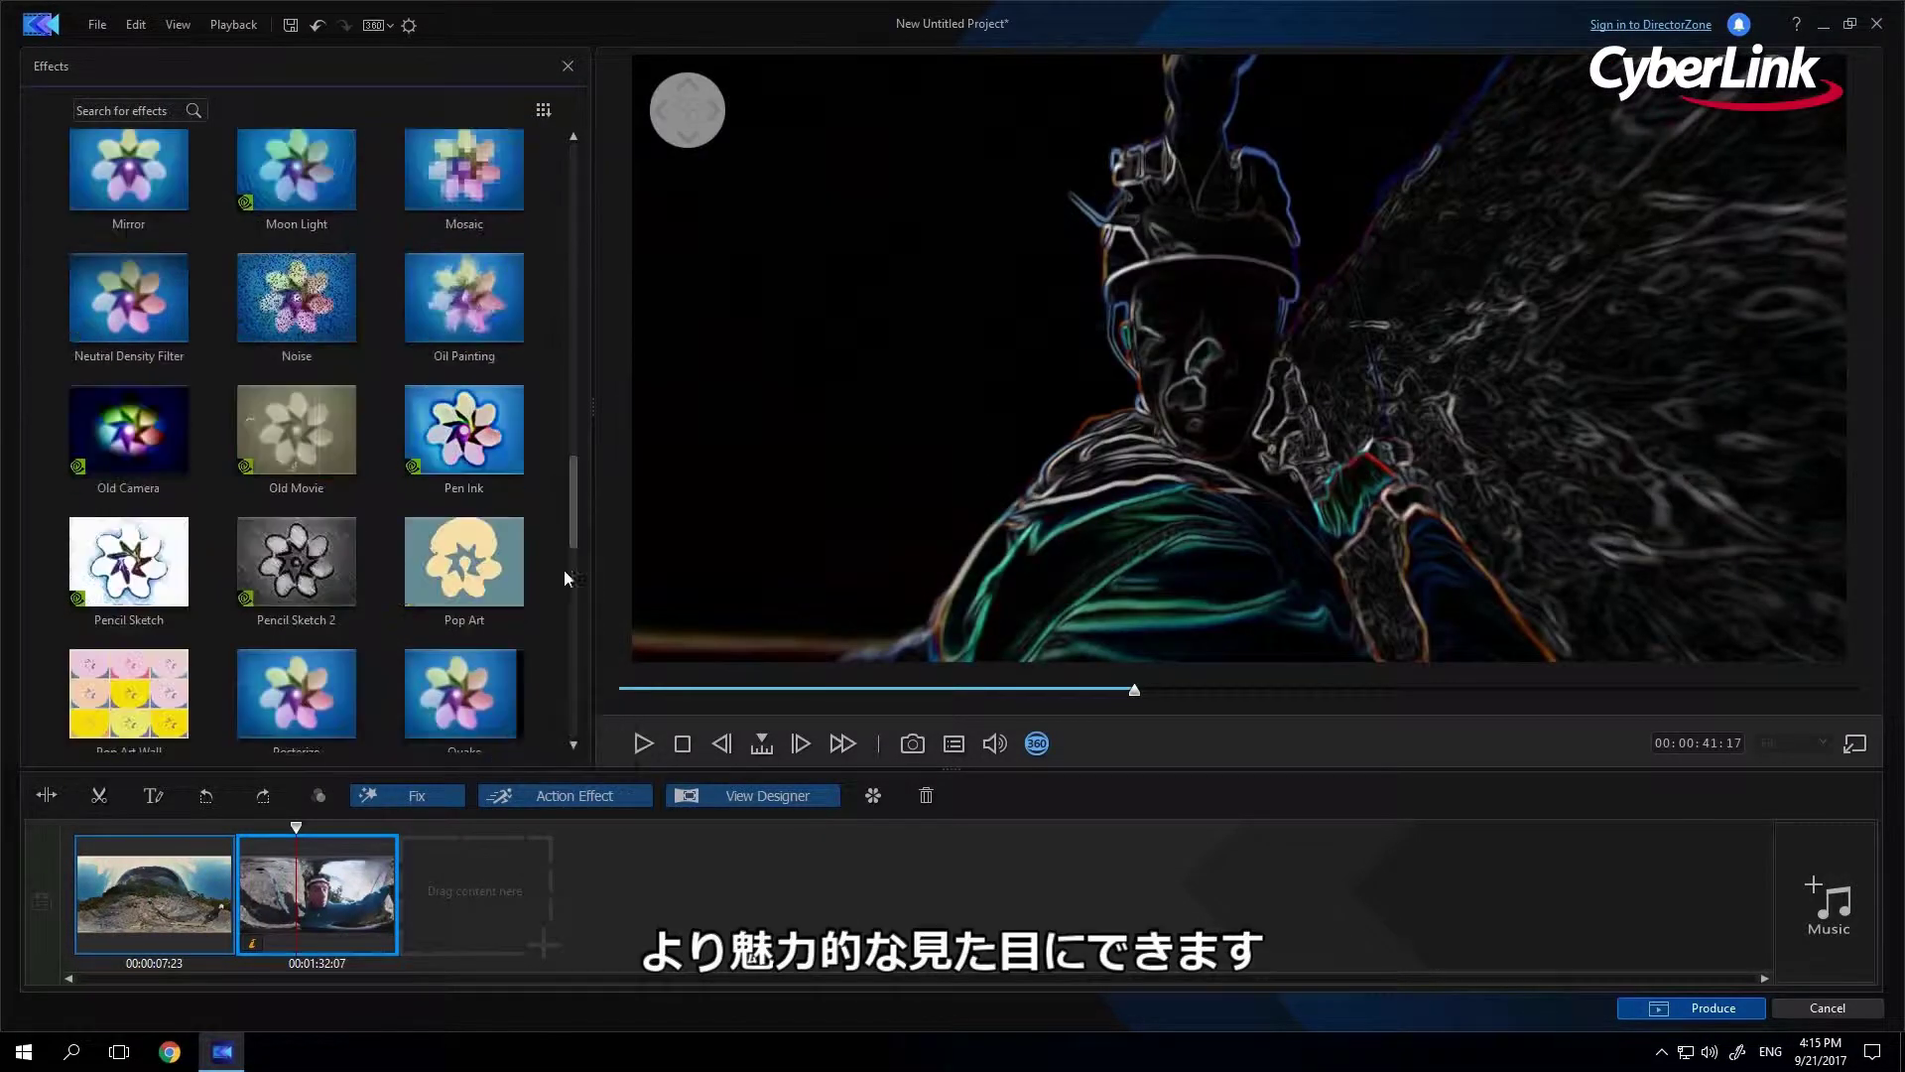
click(514, 587)
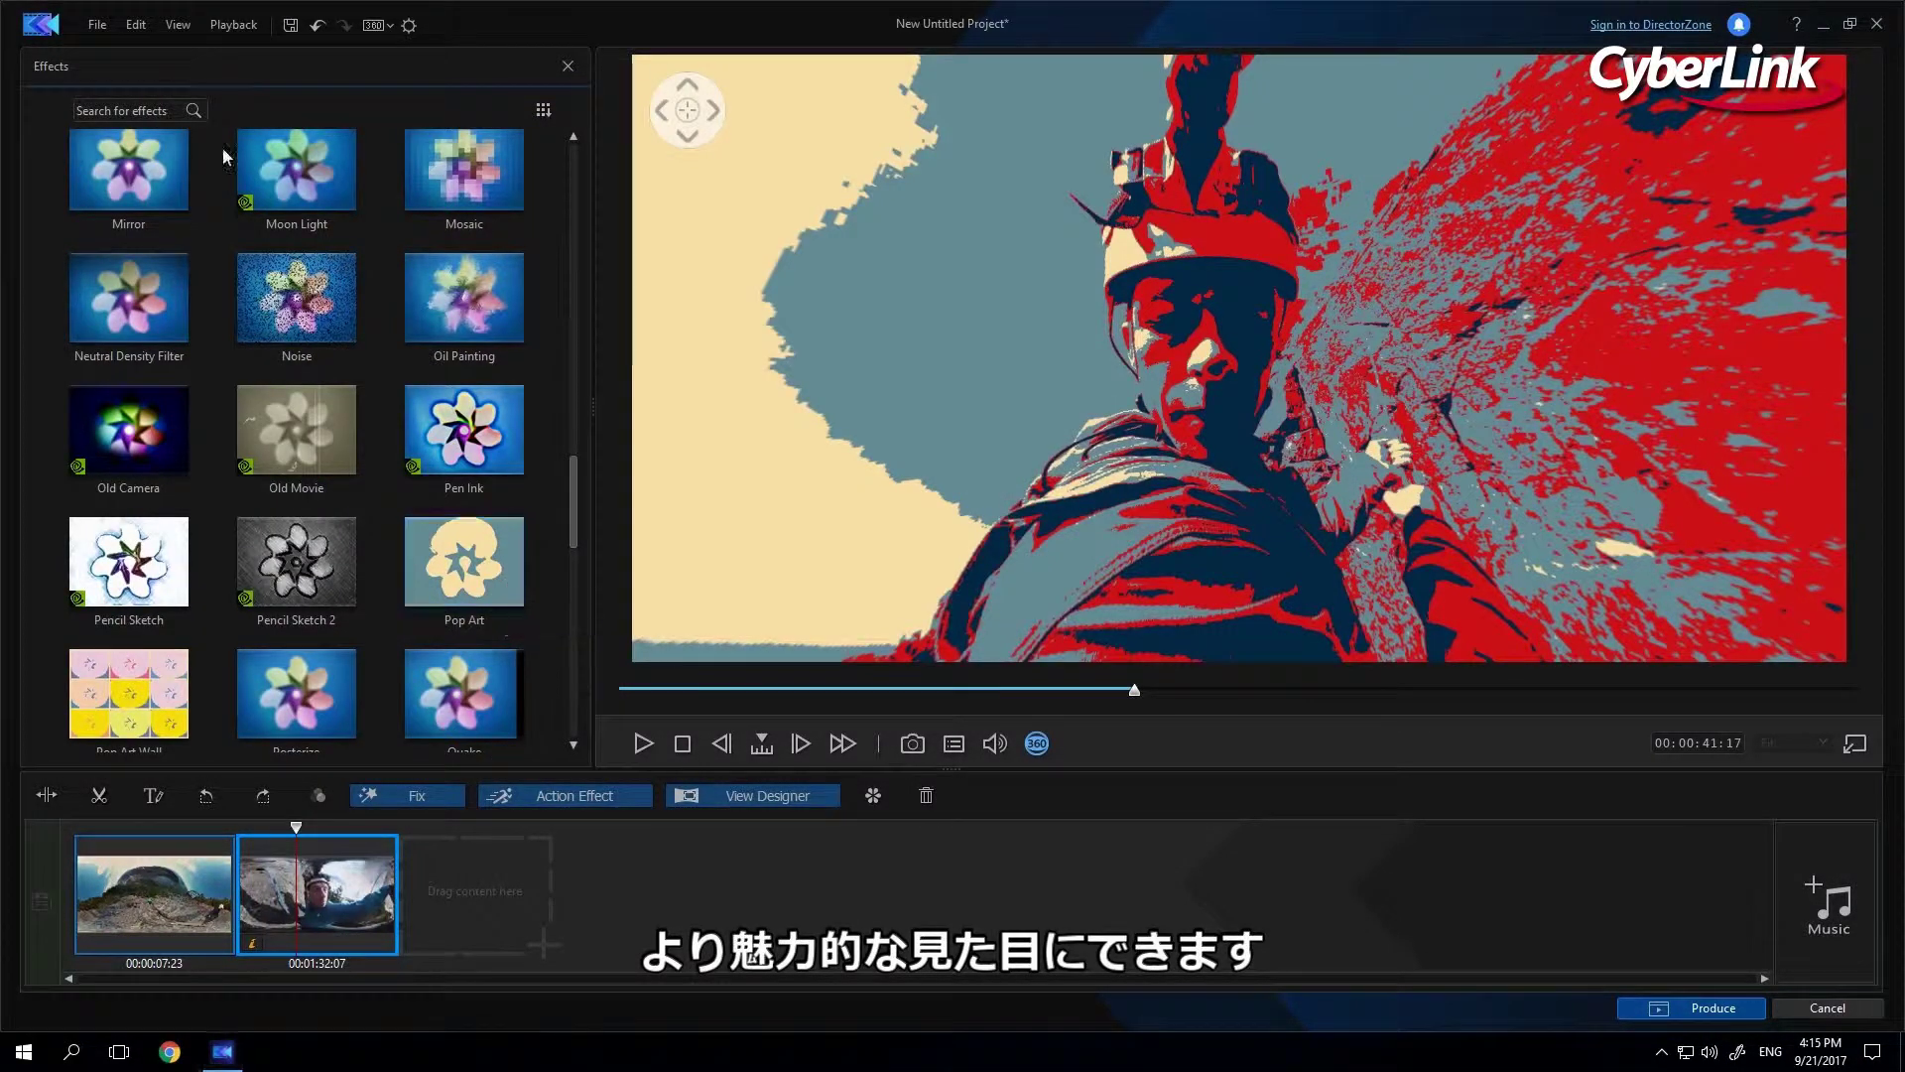
Set up Produce & Save with a new export folder, then choose YouTube online sharing
click(104, 23)
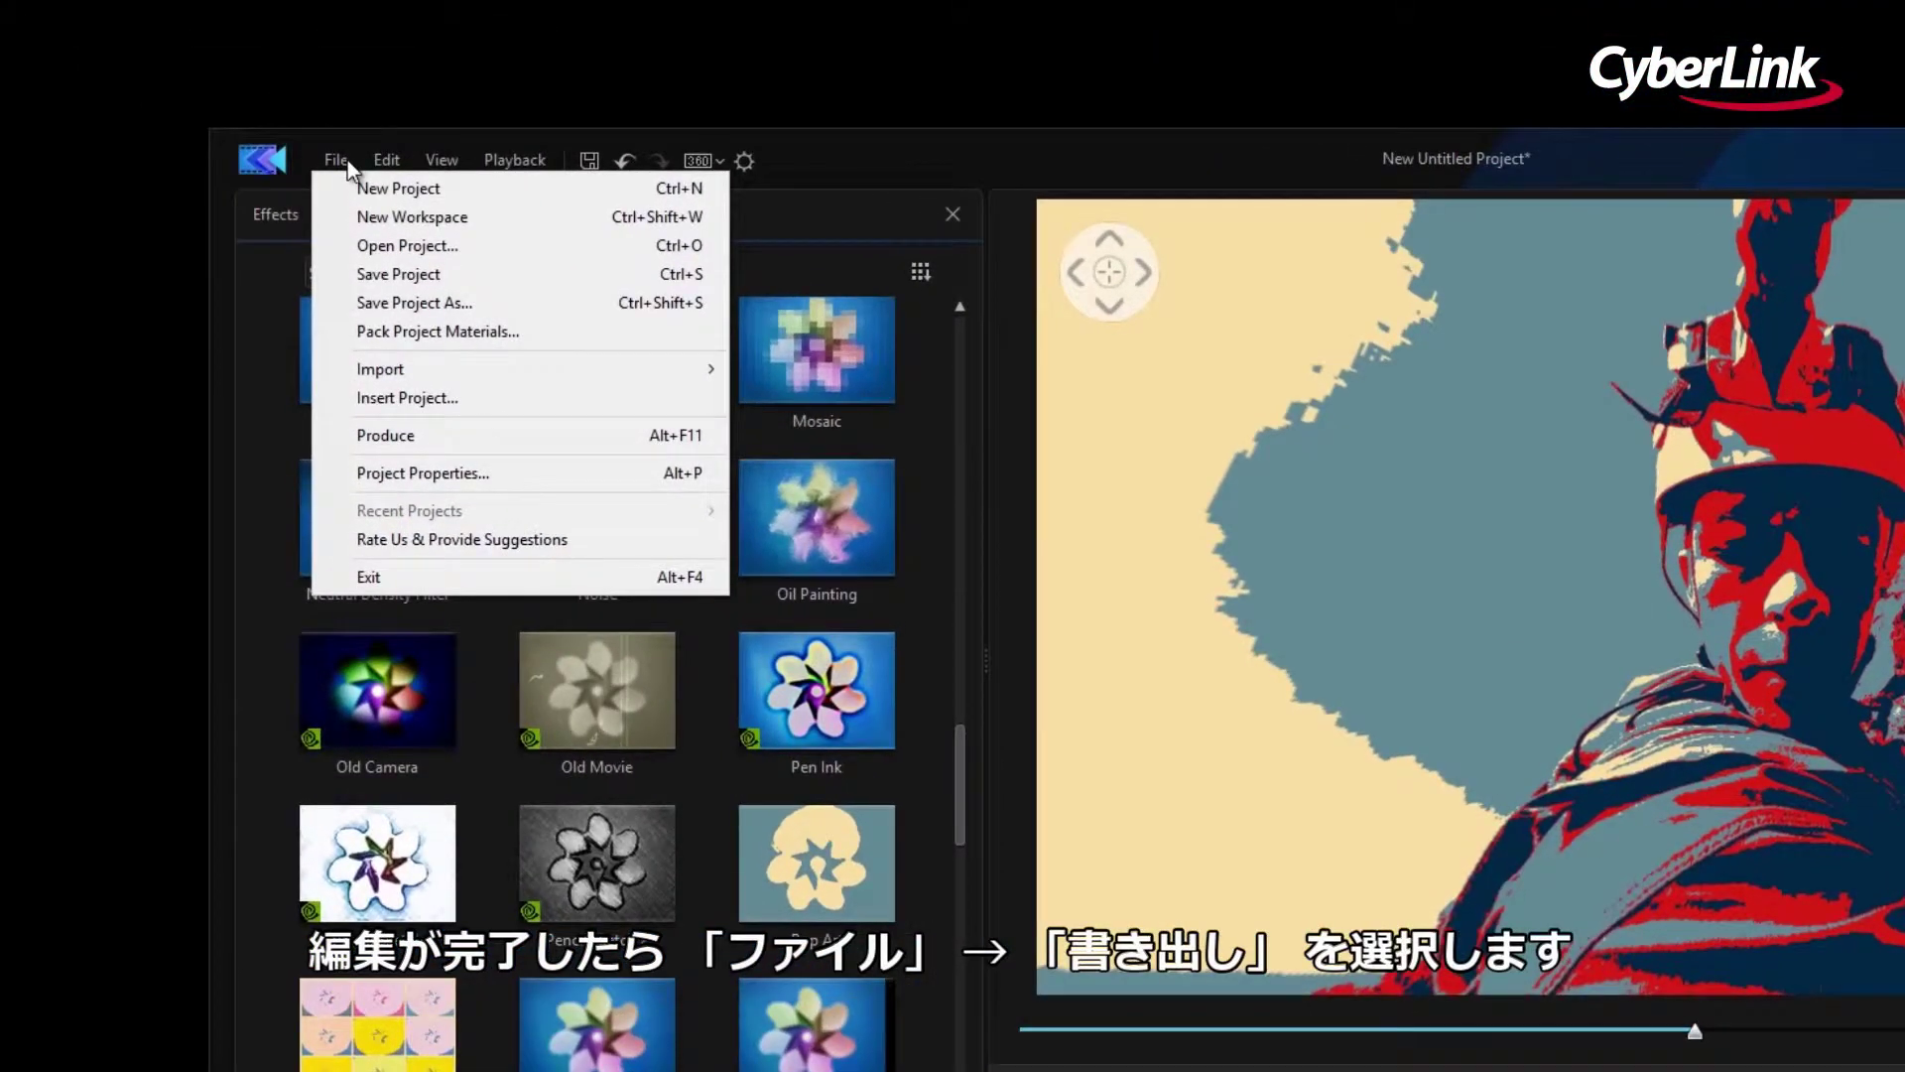
click(569, 436)
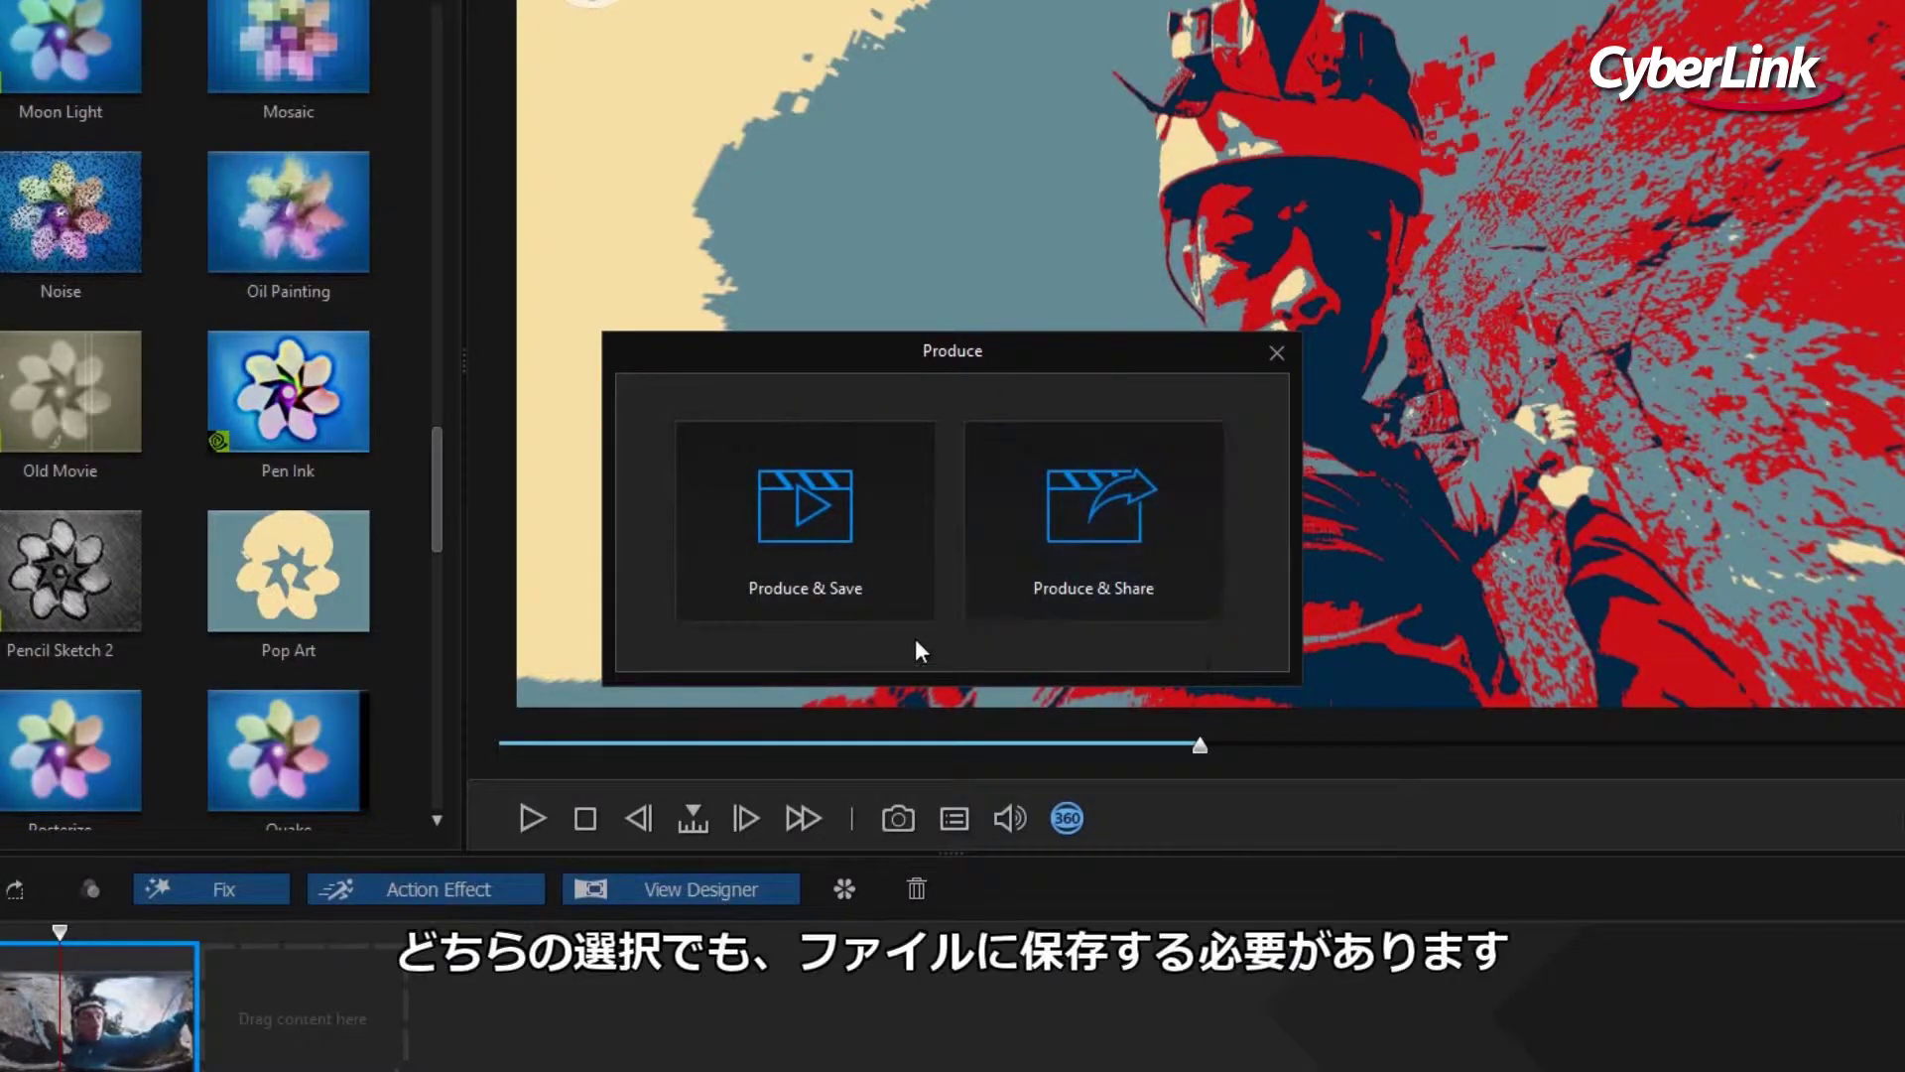
click(884, 614)
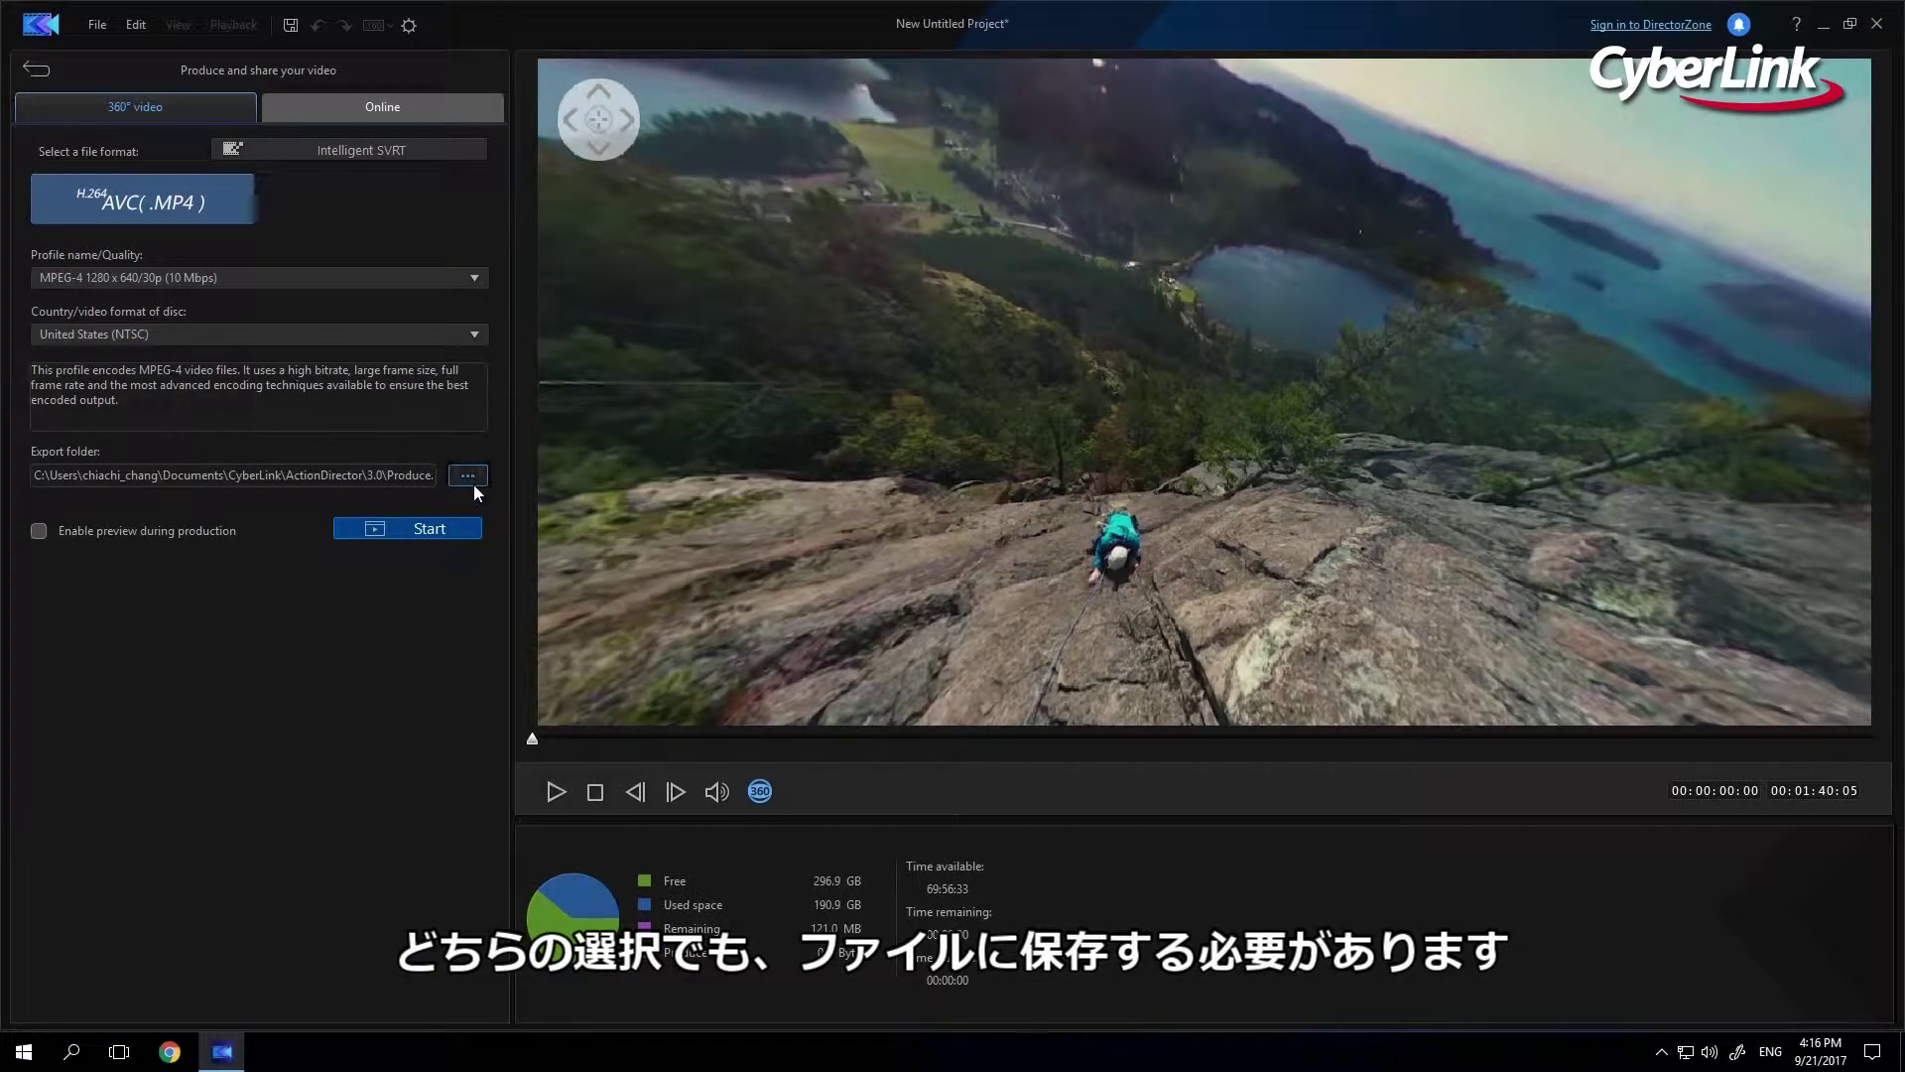
click(473, 485)
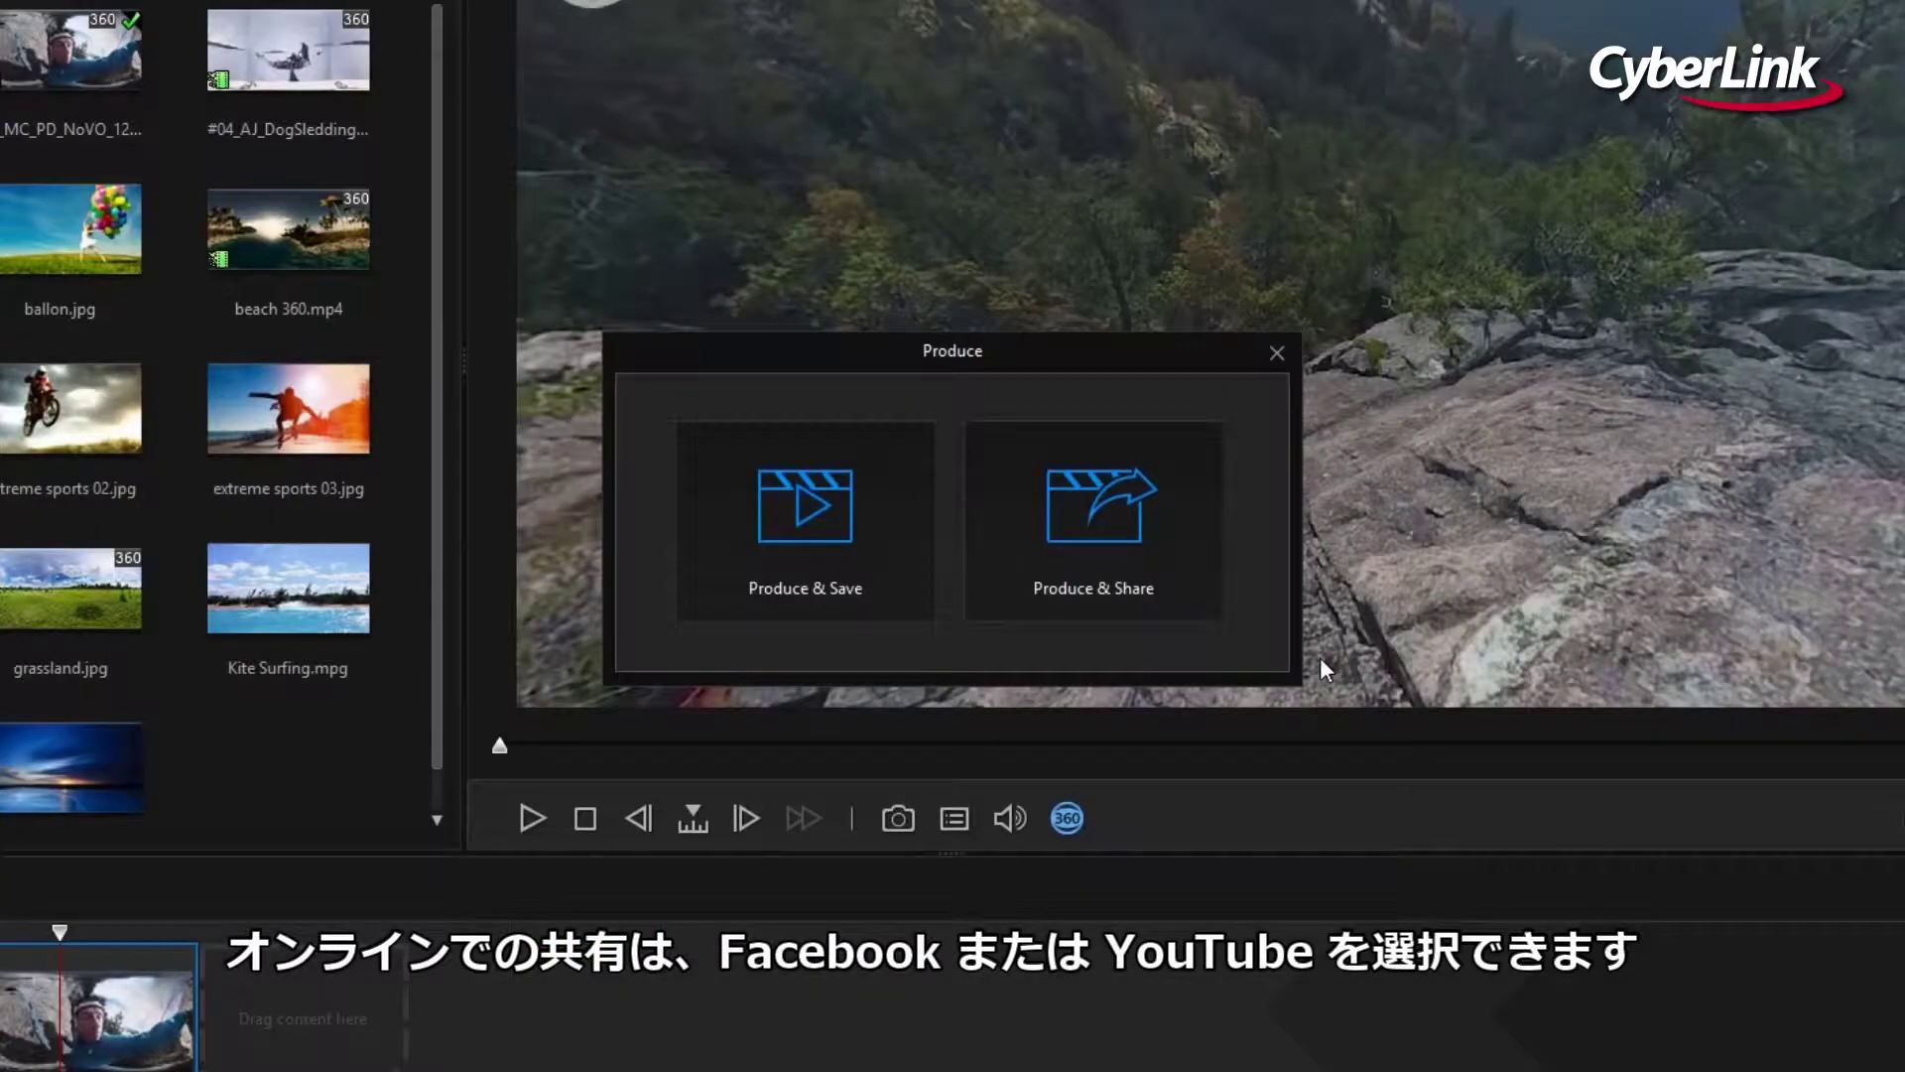
click(1200, 578)
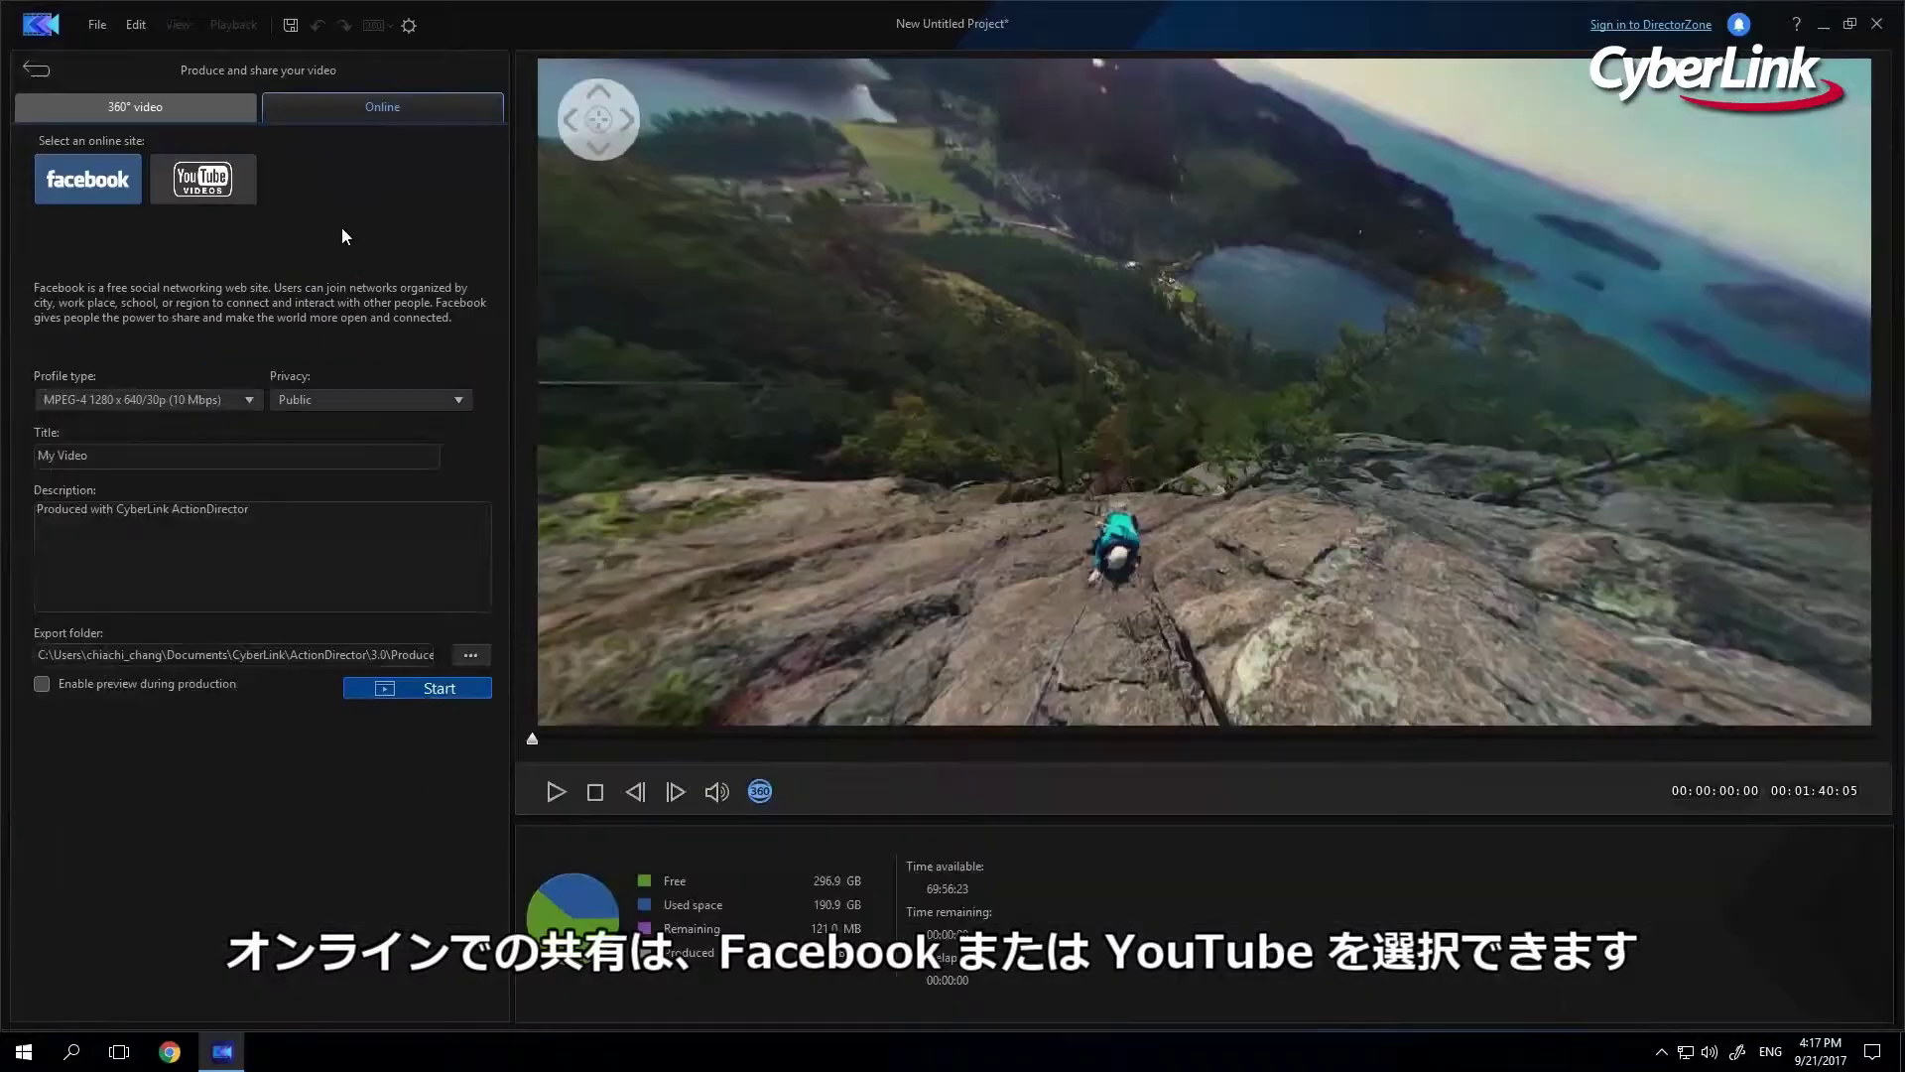
click(252, 188)
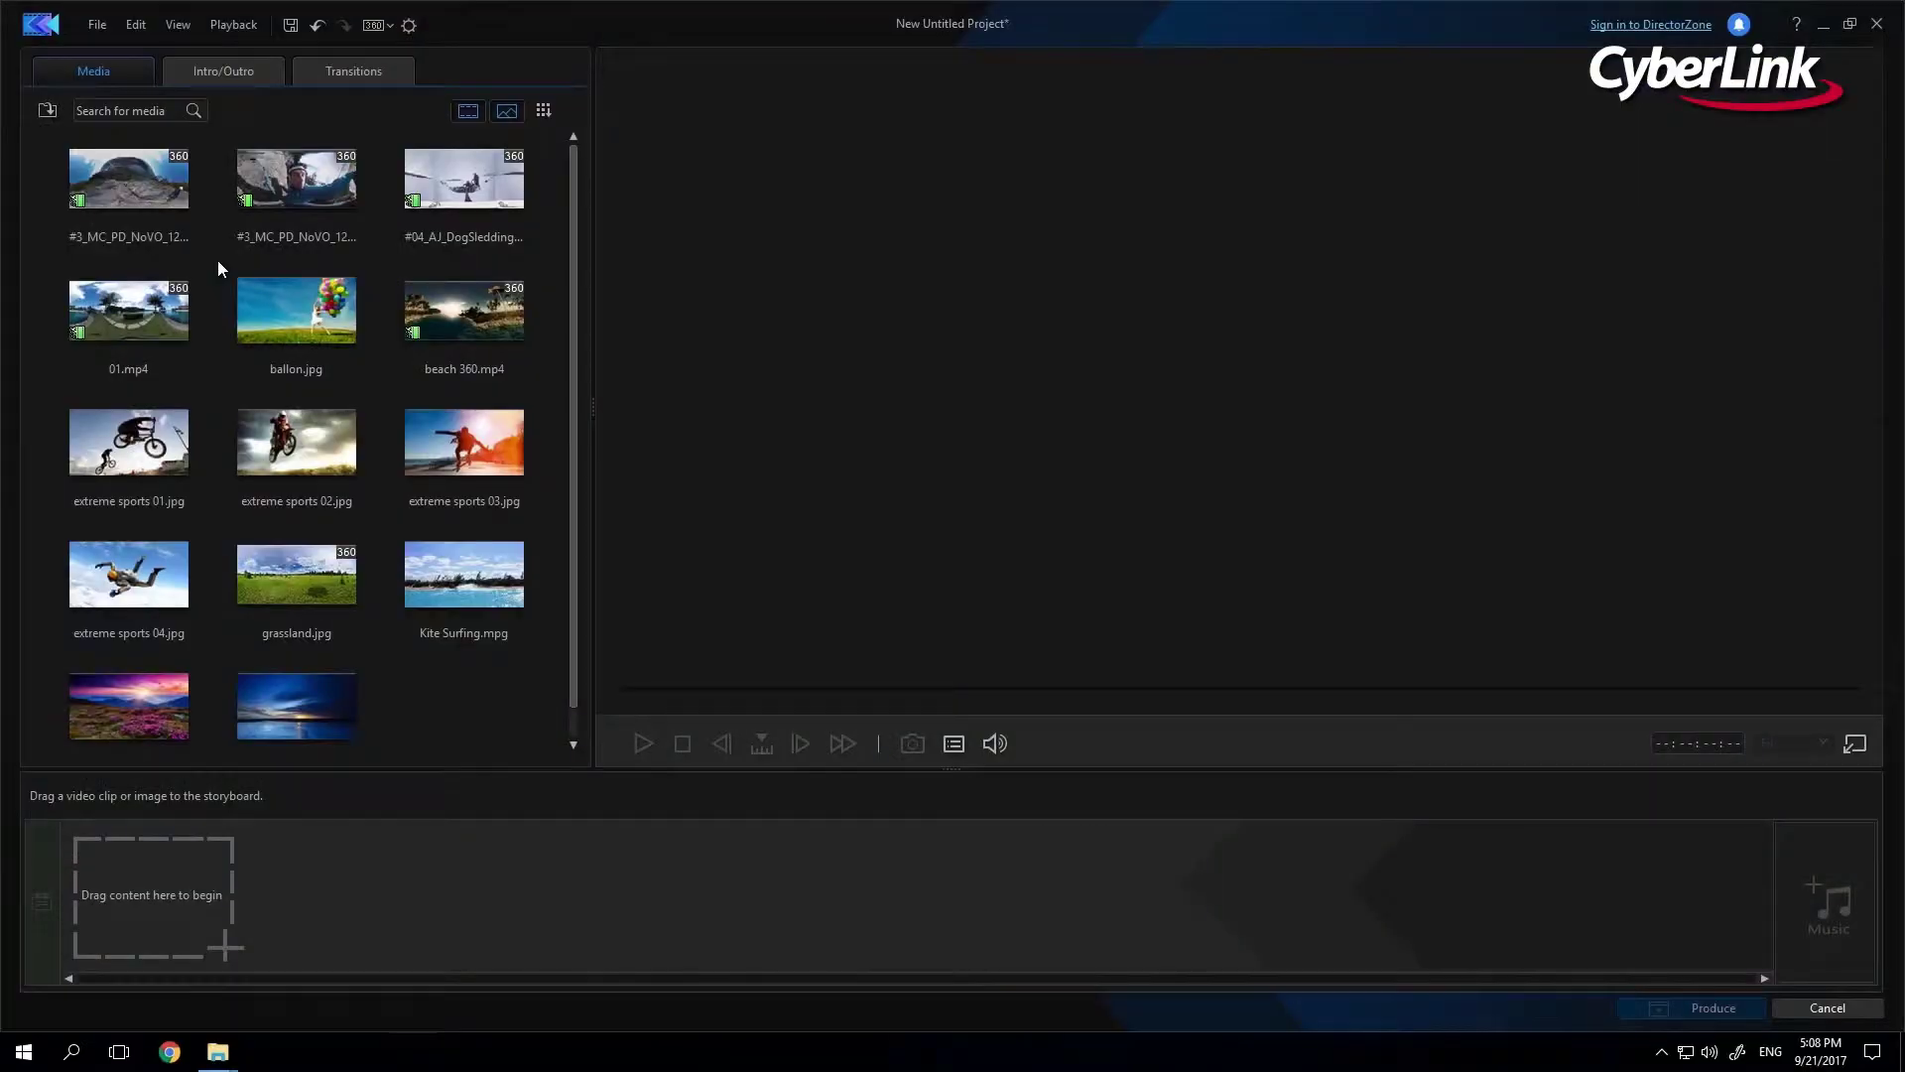
Add the first 360° clip as a conventional 16:9 video in View Designer
drag(129, 178, 110, 878)
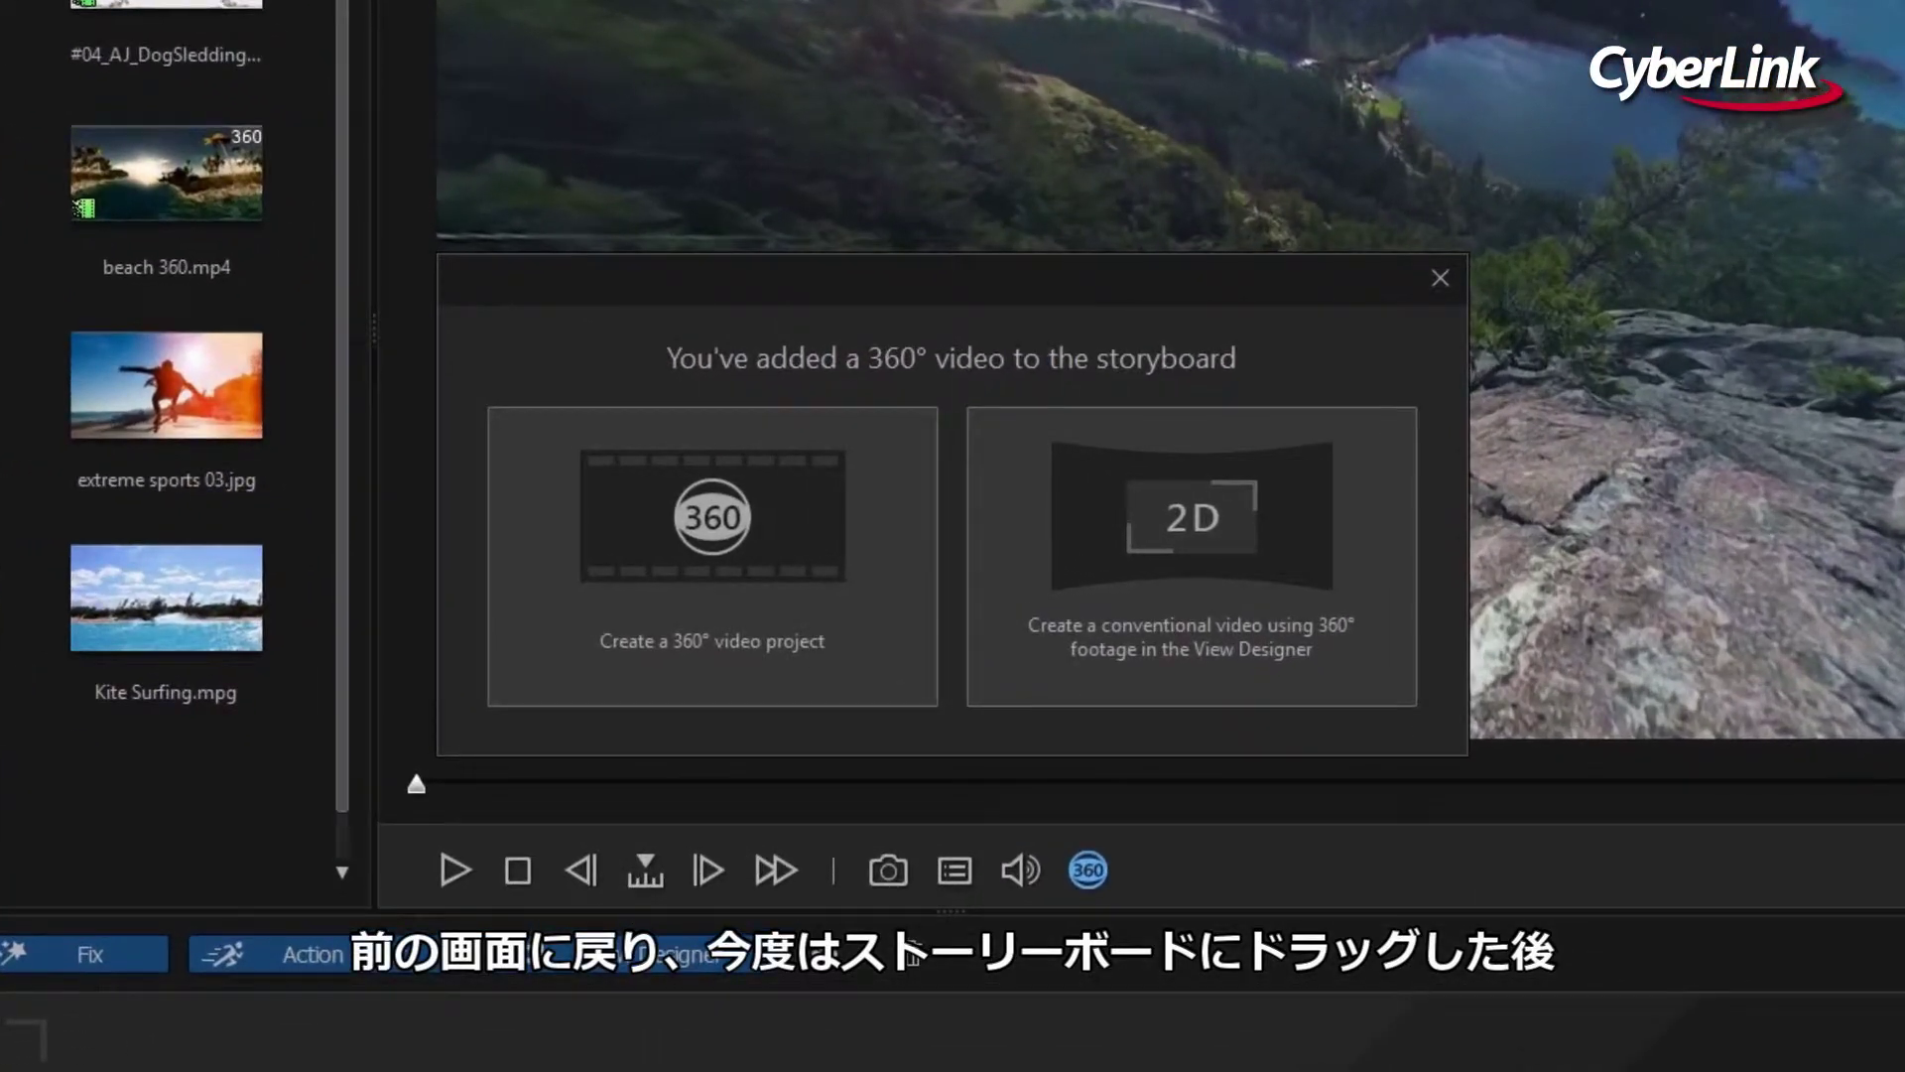
click(1354, 657)
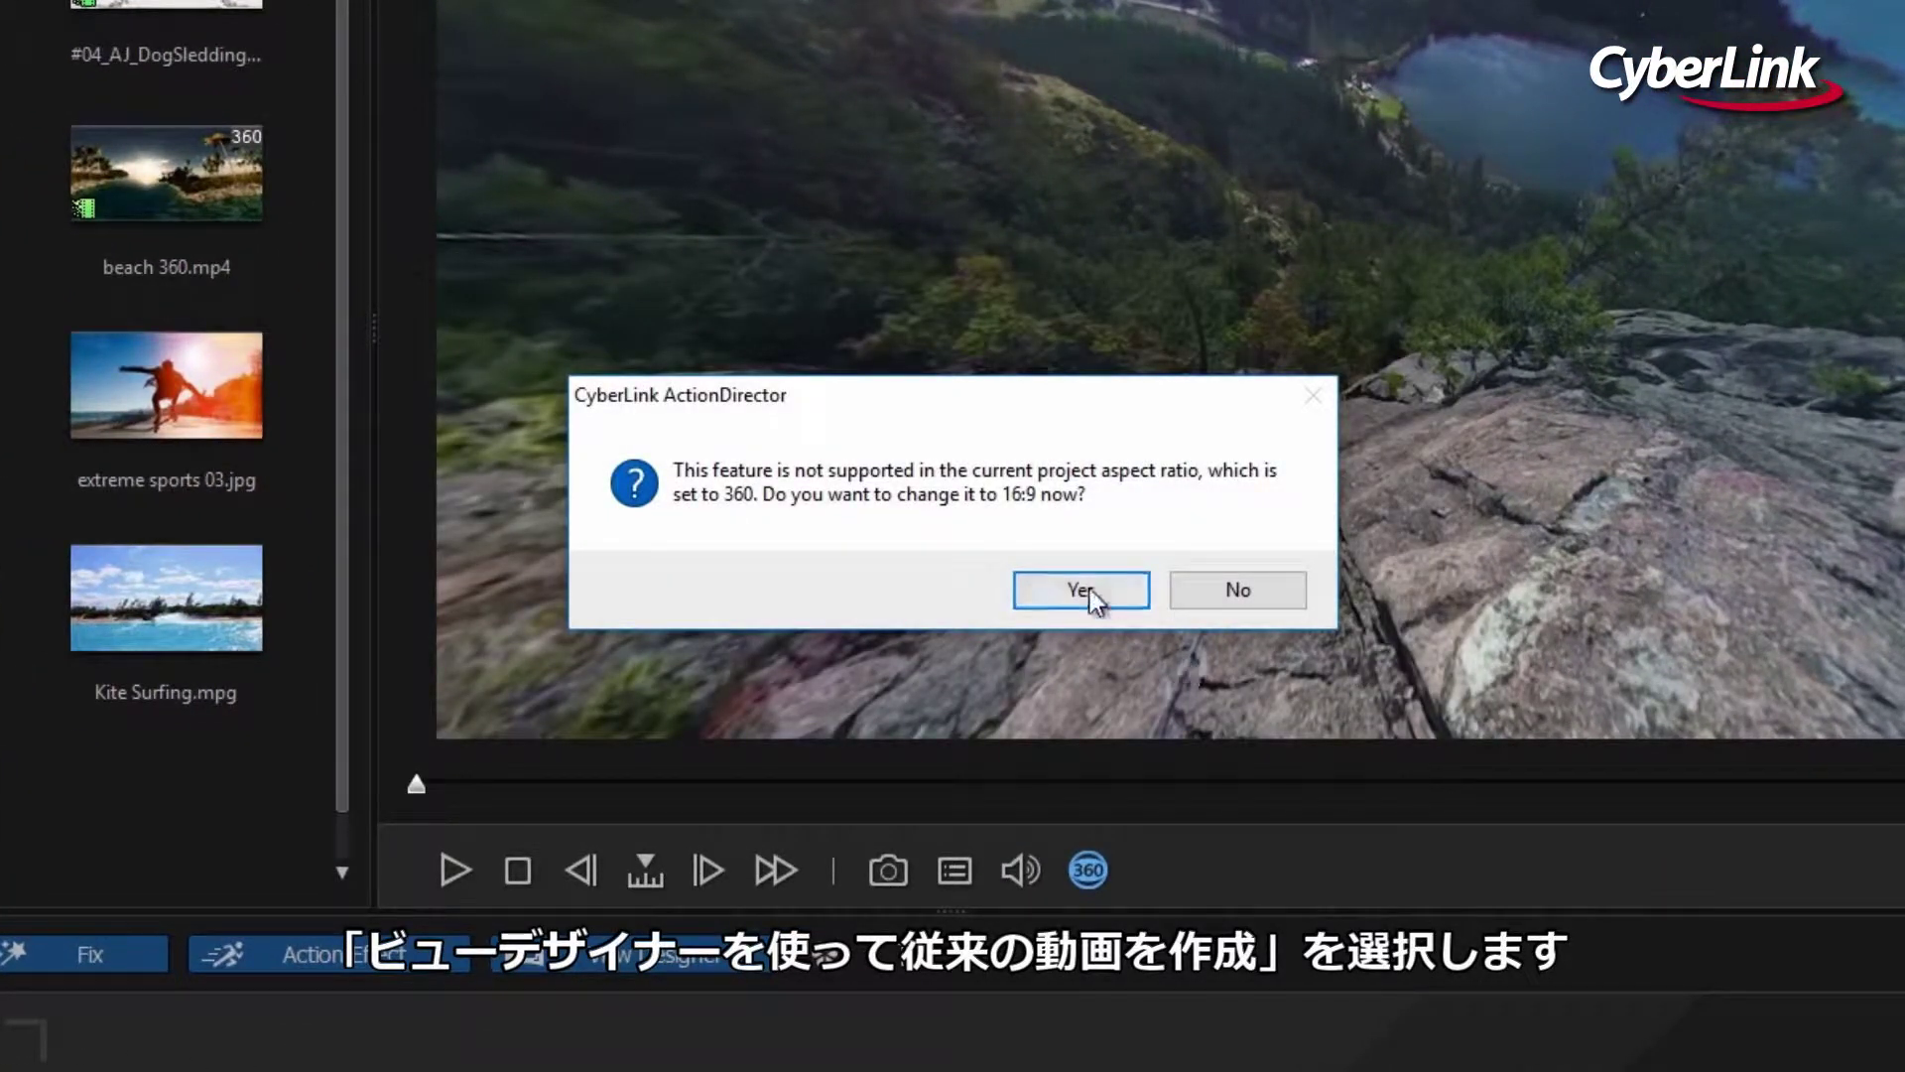
click(1091, 594)
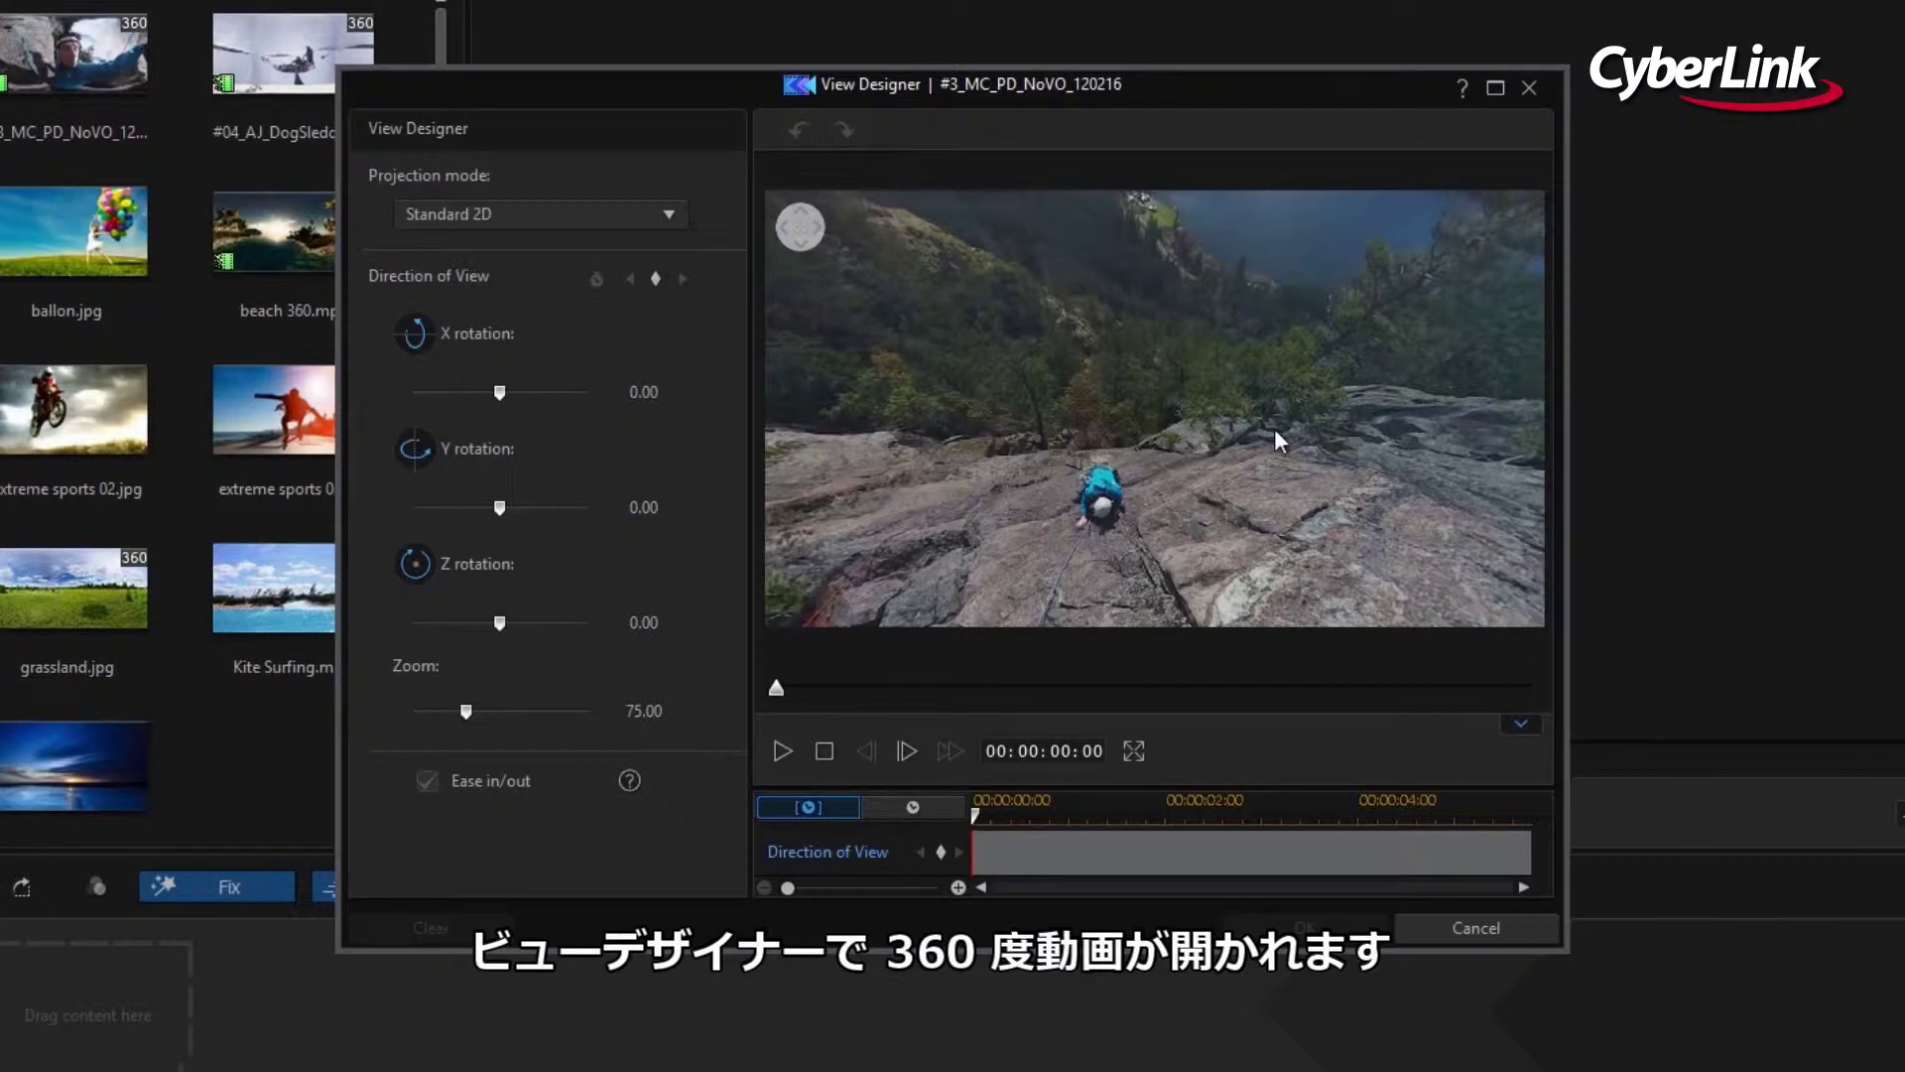
Set the starting view direction, tilt and zoom framing the distant climber
mouse_move(1274, 427)
mouse_down()
mouse_move(1266, 568)
mouse_move(1338, 414)
mouse_up()
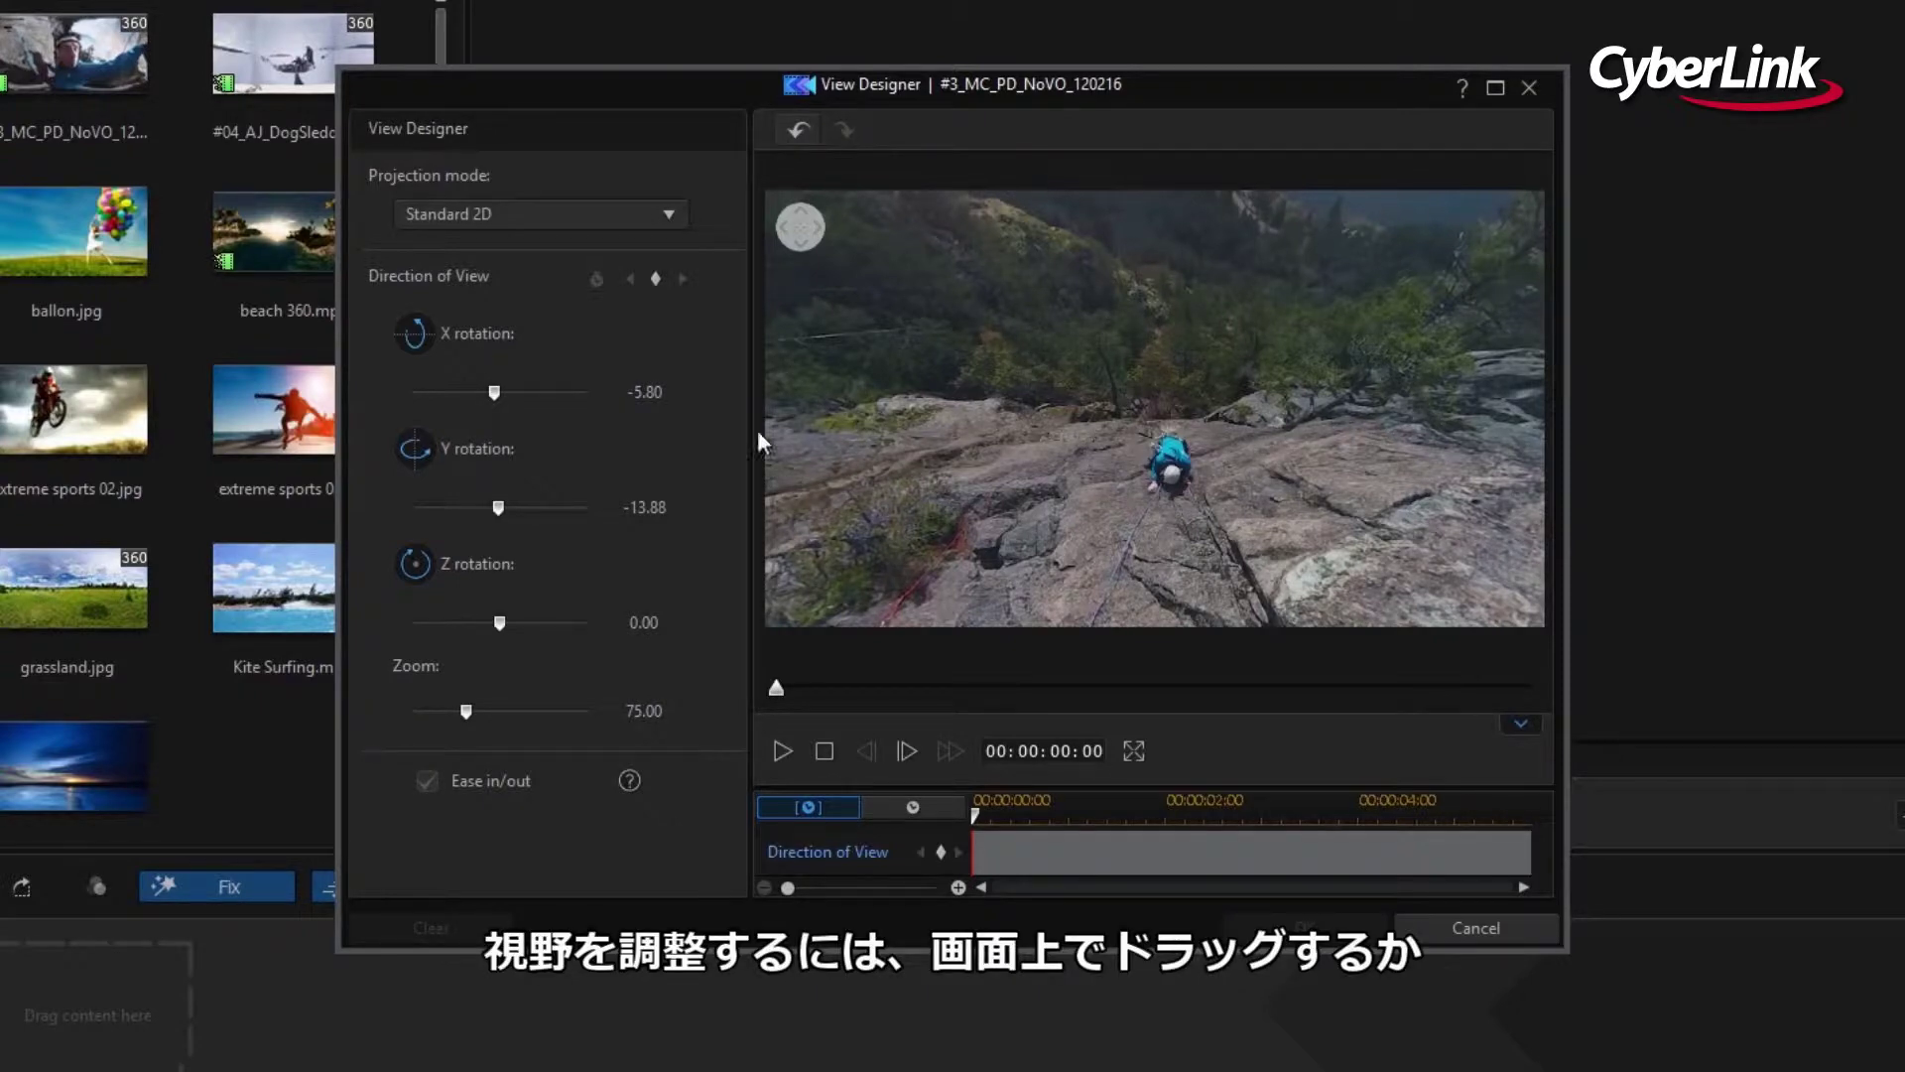
drag(491, 395, 482, 402)
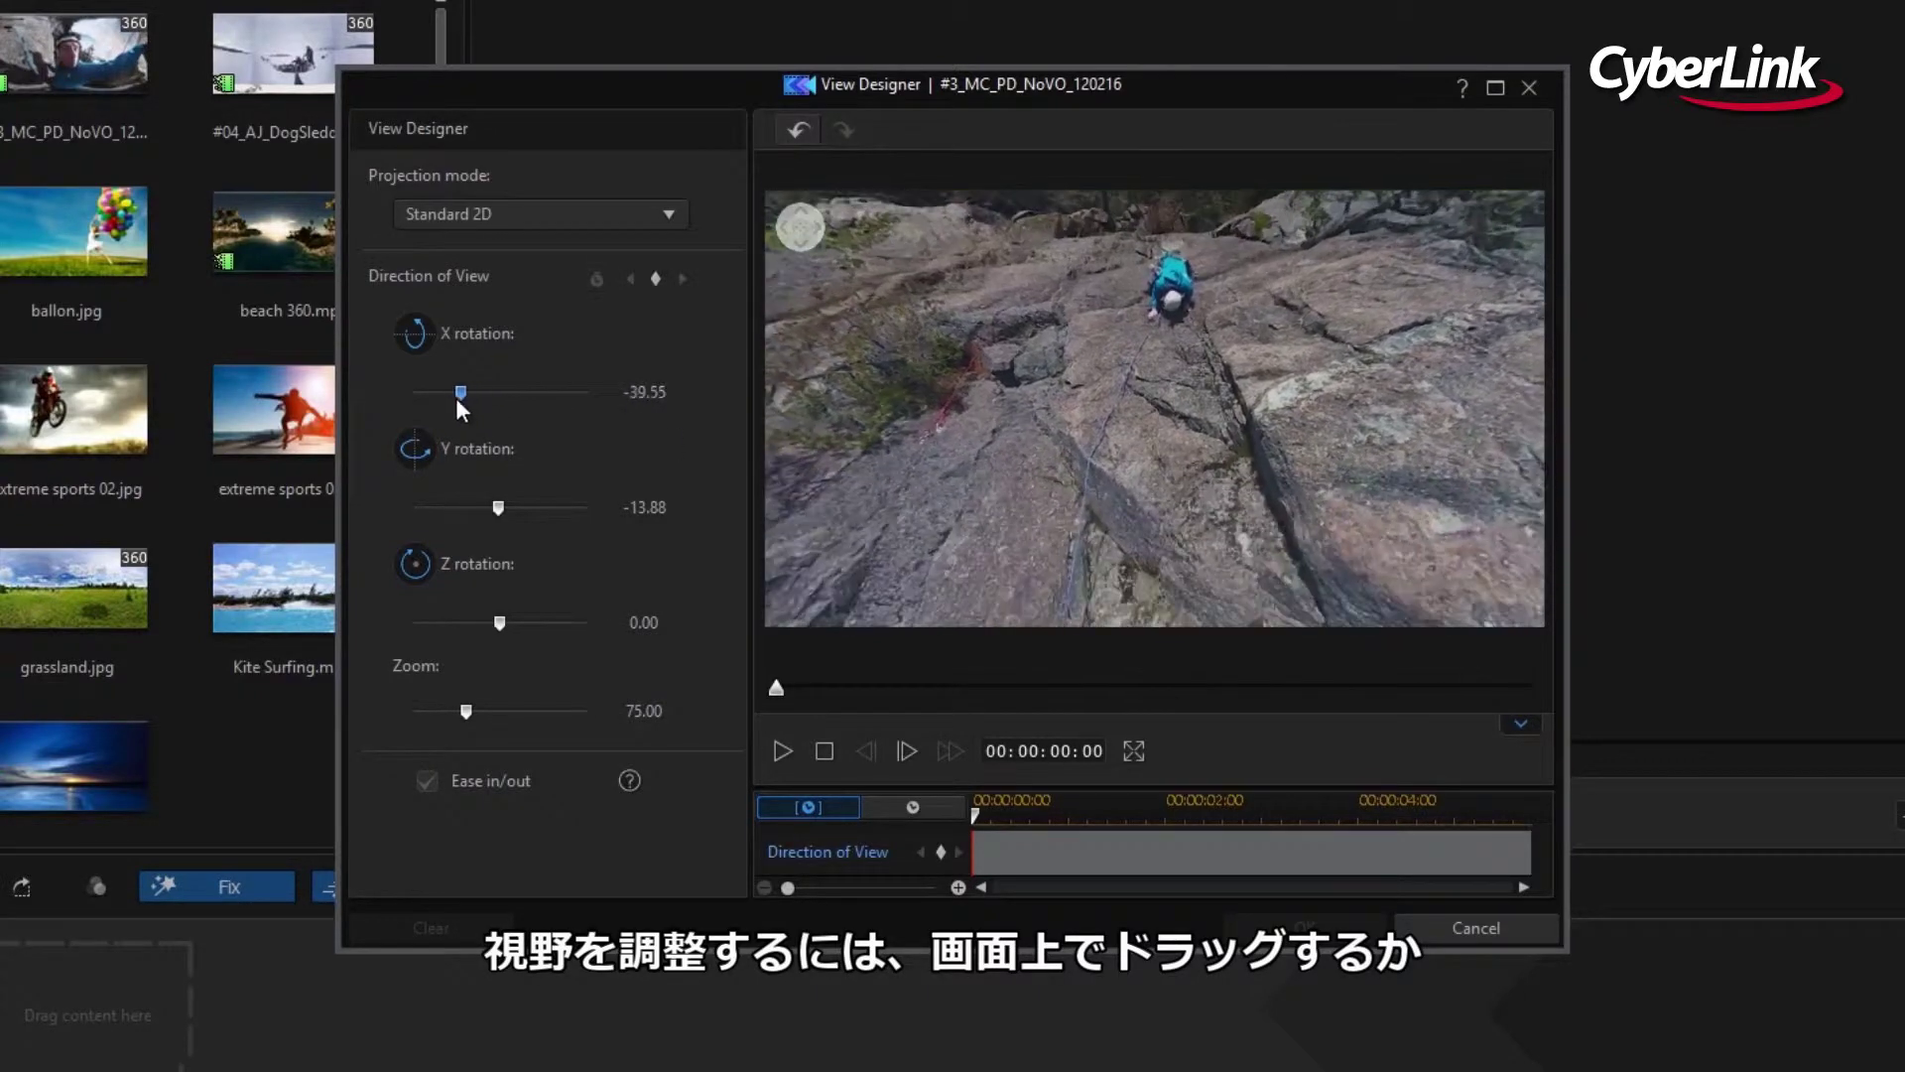
drag(498, 508, 527, 519)
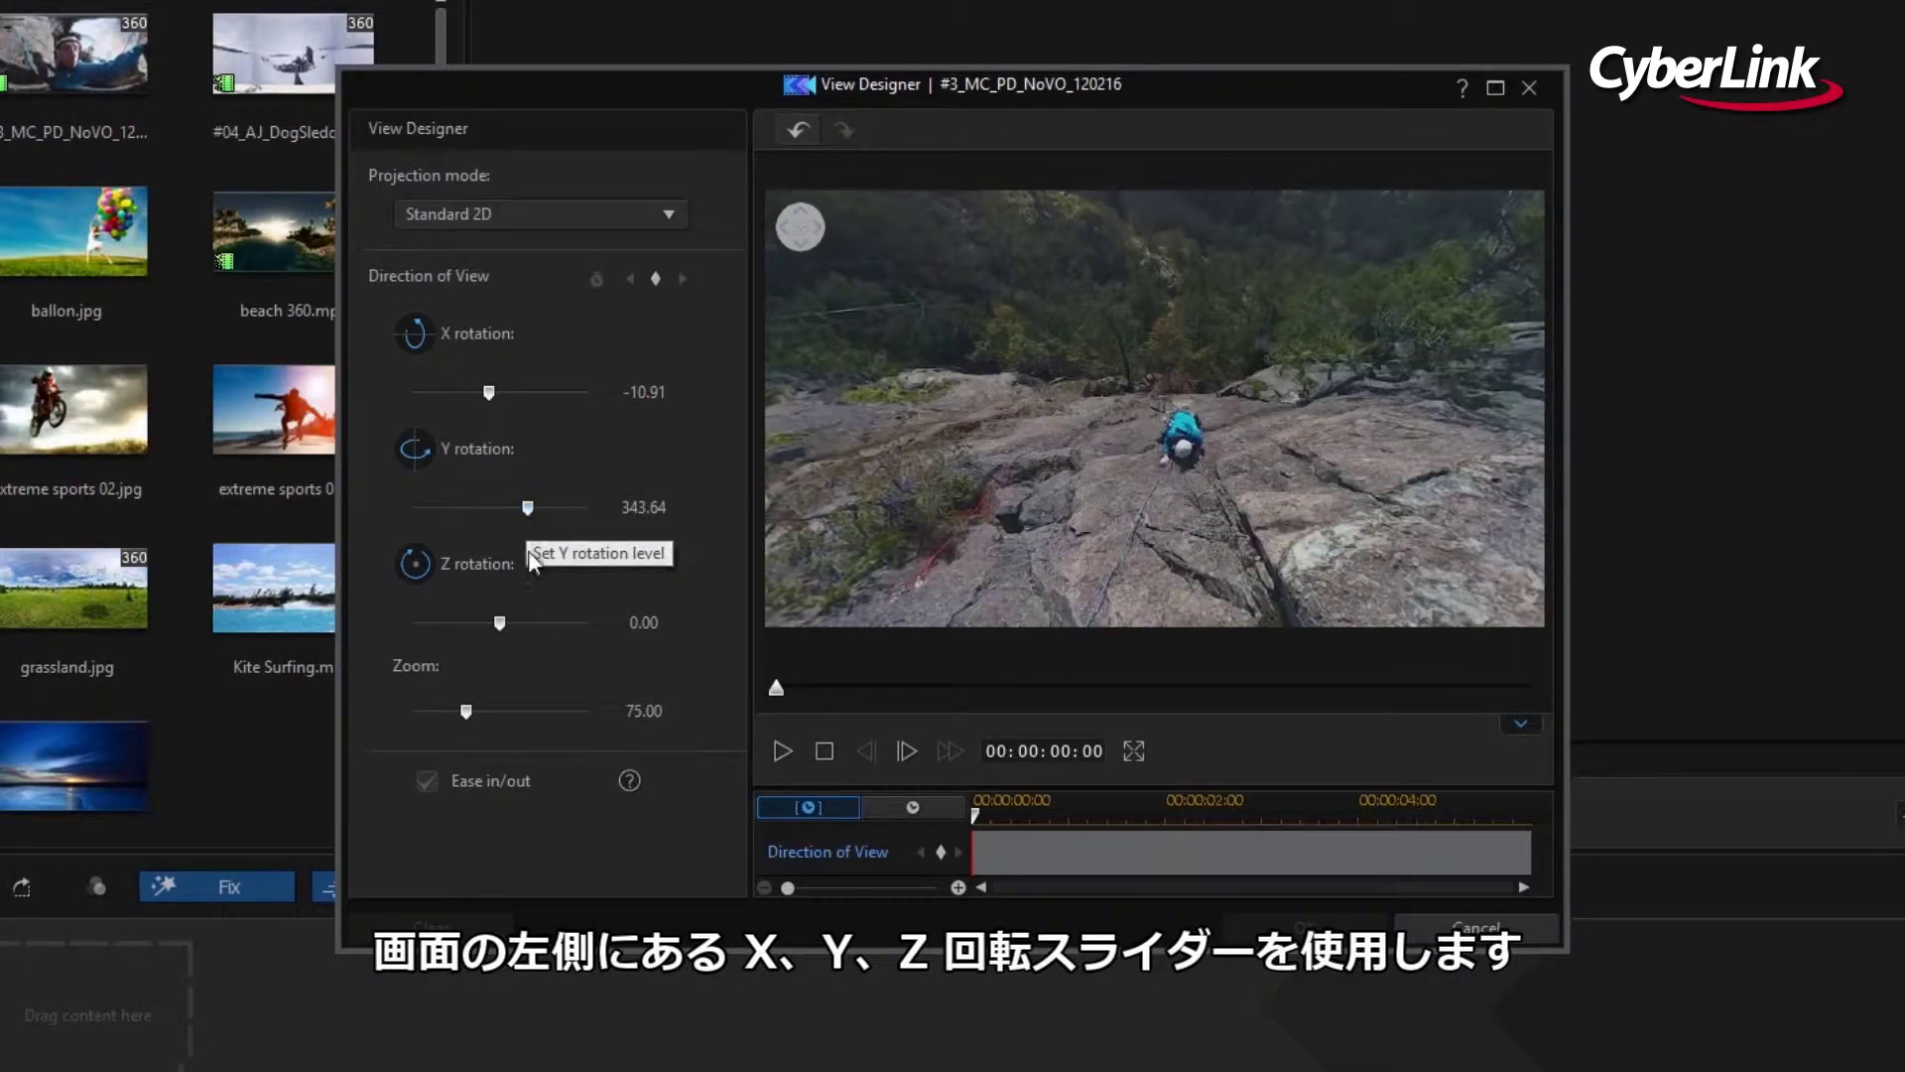
mouse_move(466, 711)
mouse_down()
mouse_move(529, 711)
mouse_move(473, 713)
mouse_up()
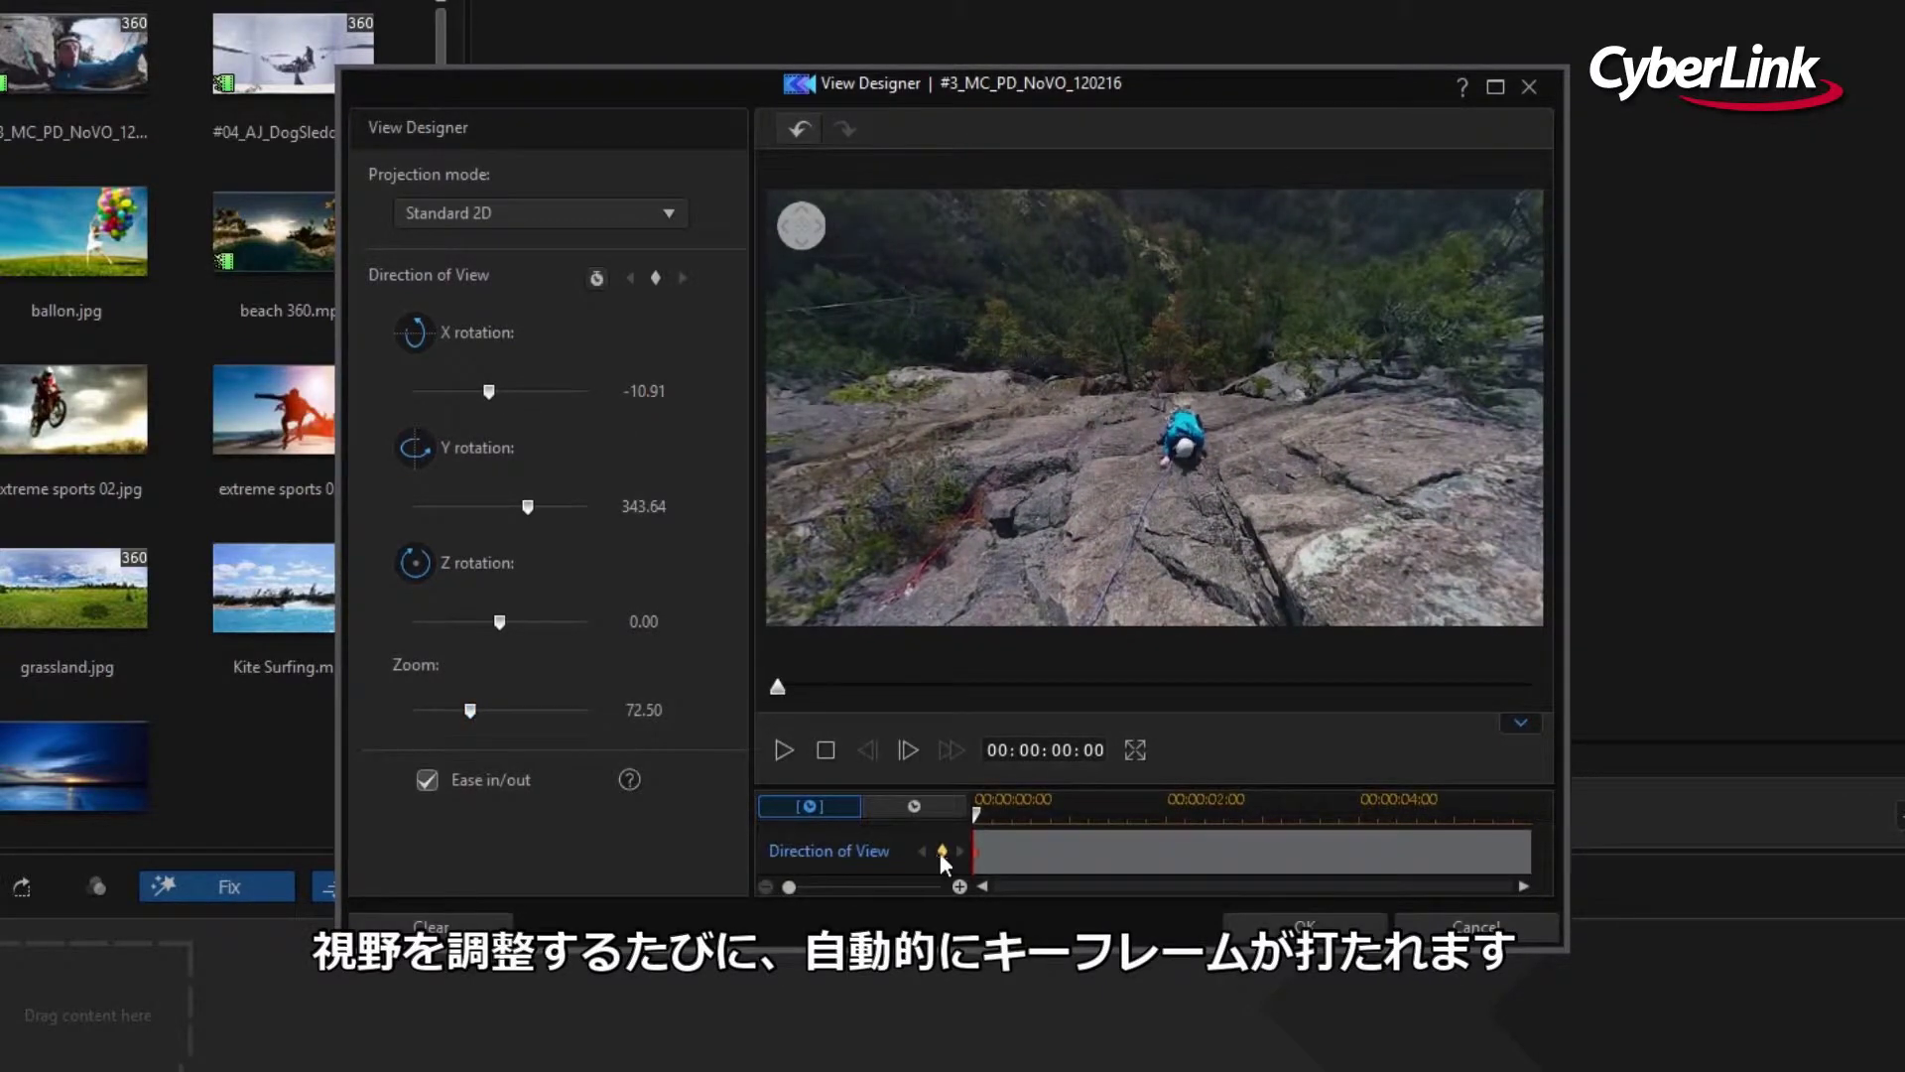
Add keyframes turning to the helmeted climber at 02:18 and widening at the end, then preview
drag(1179, 829, 1235, 829)
drag(1240, 397, 1057, 395)
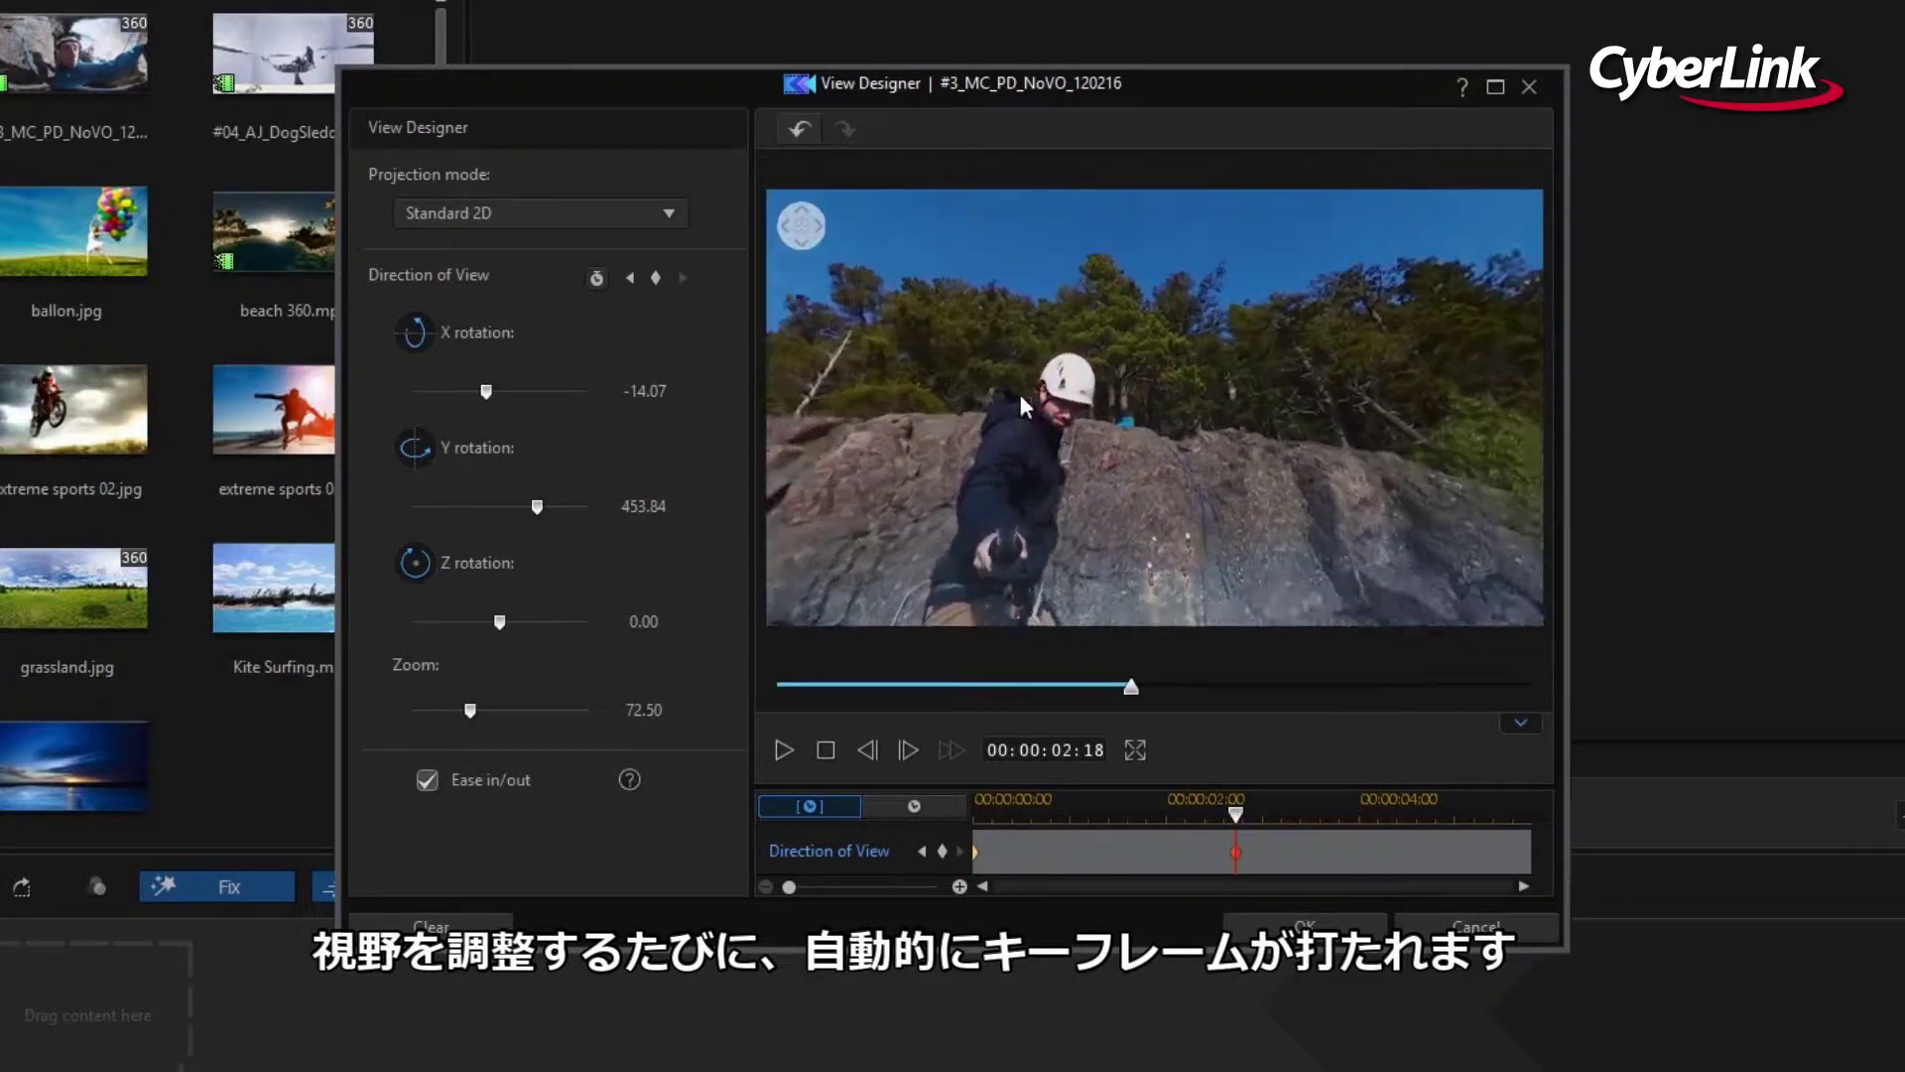
click(1527, 851)
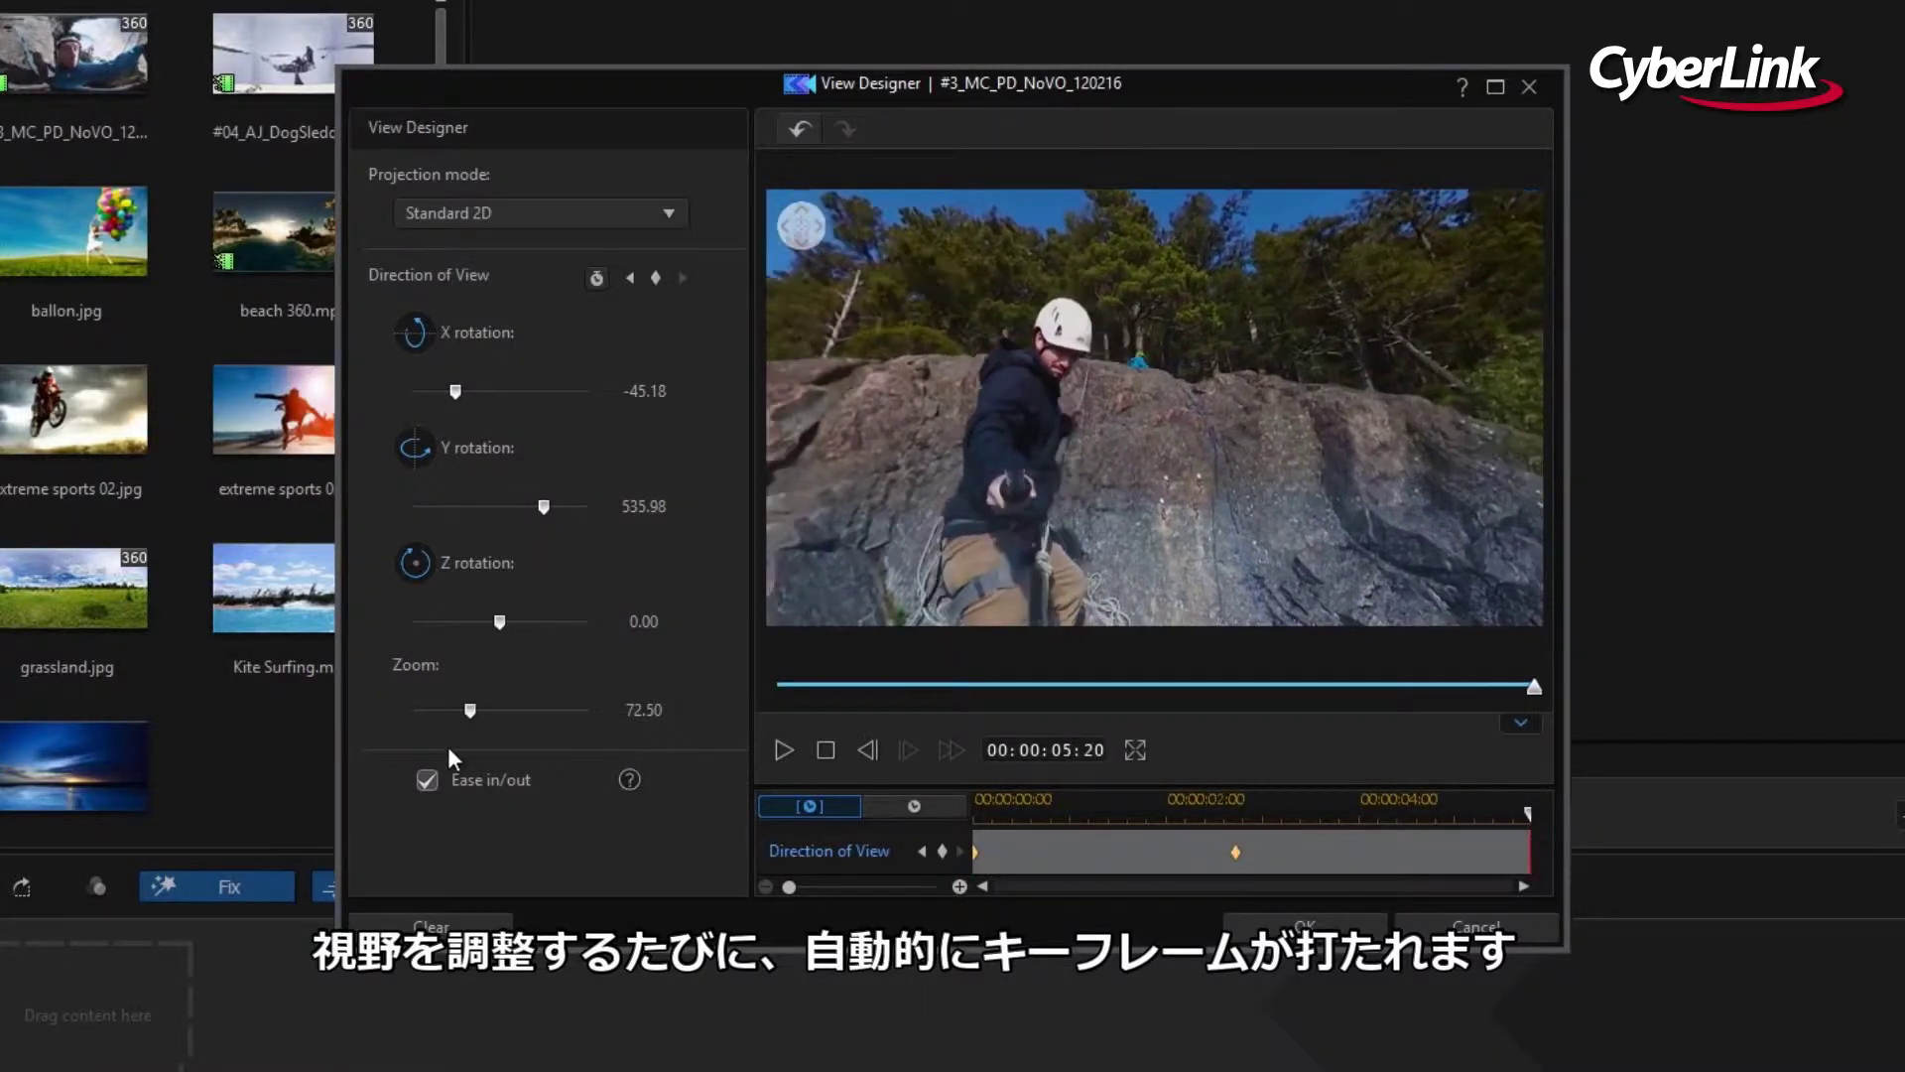
drag(456, 710, 411, 711)
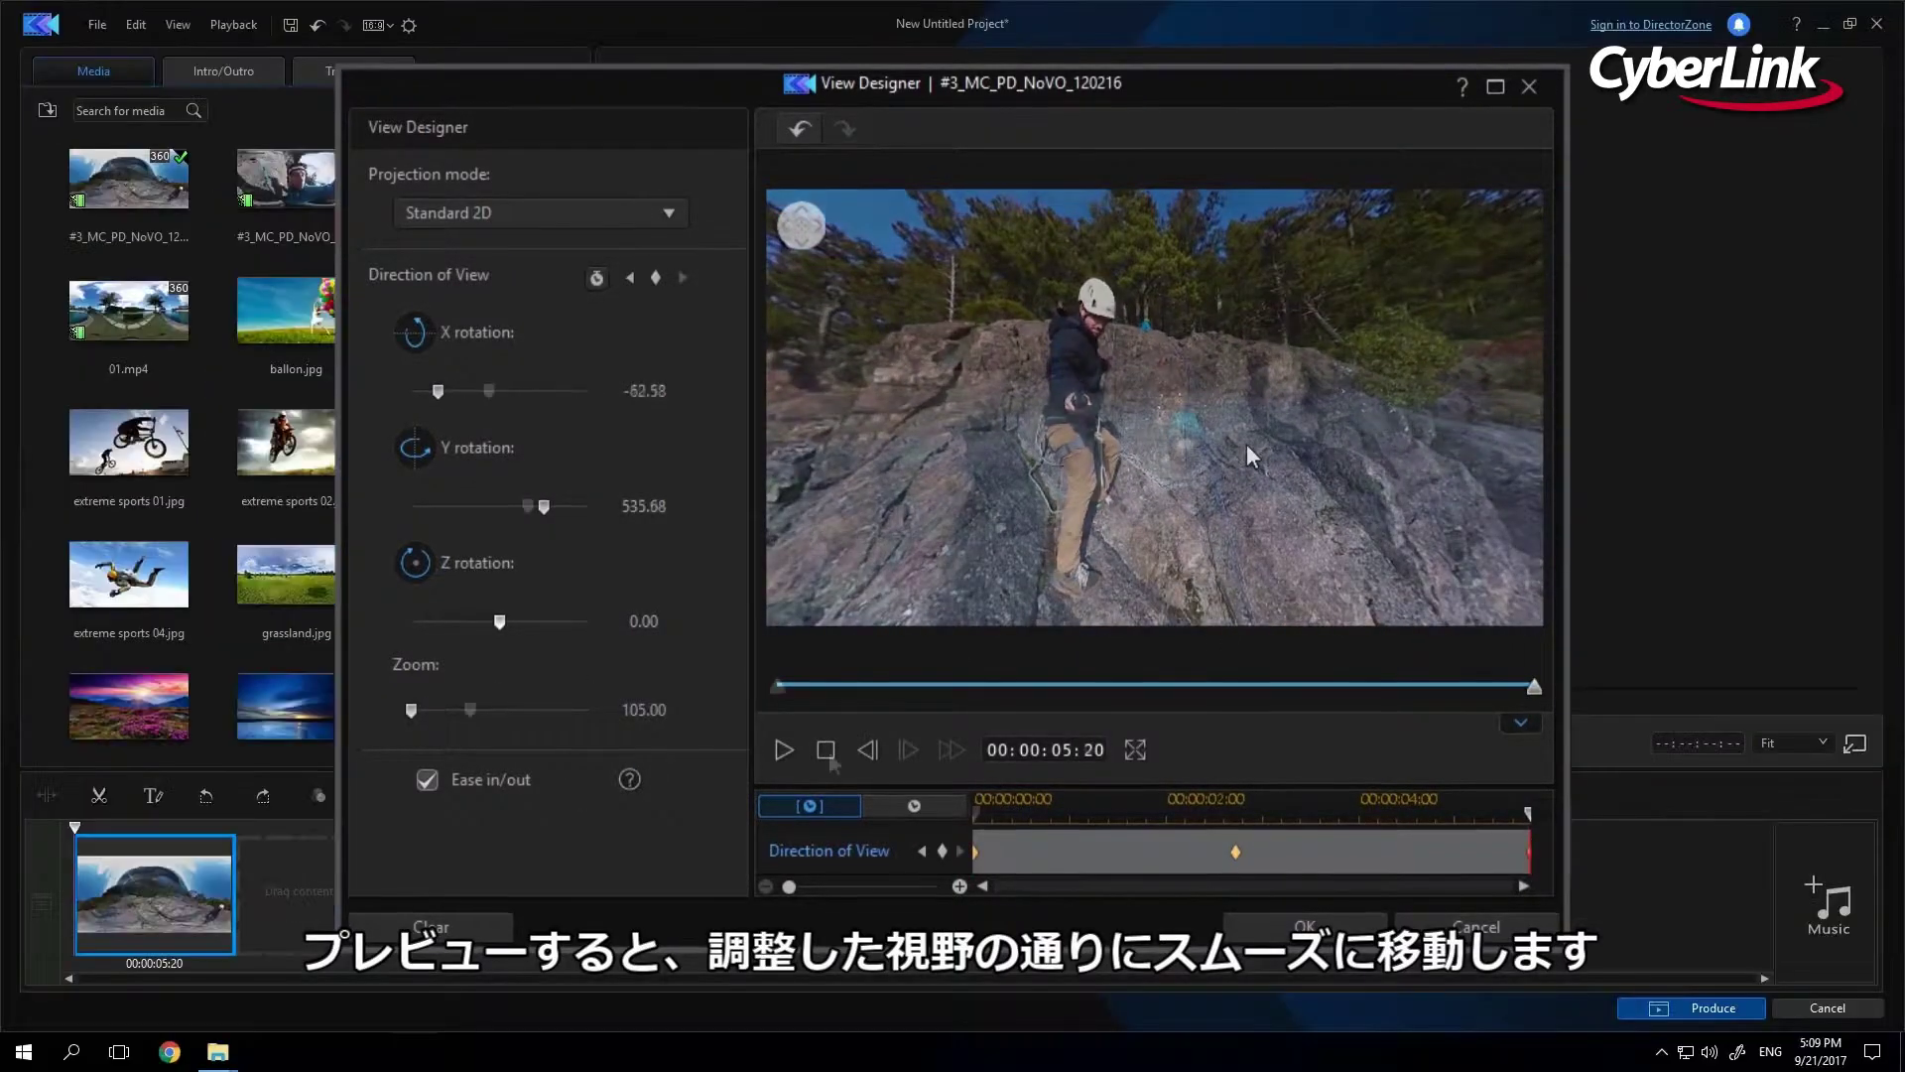
click(783, 749)
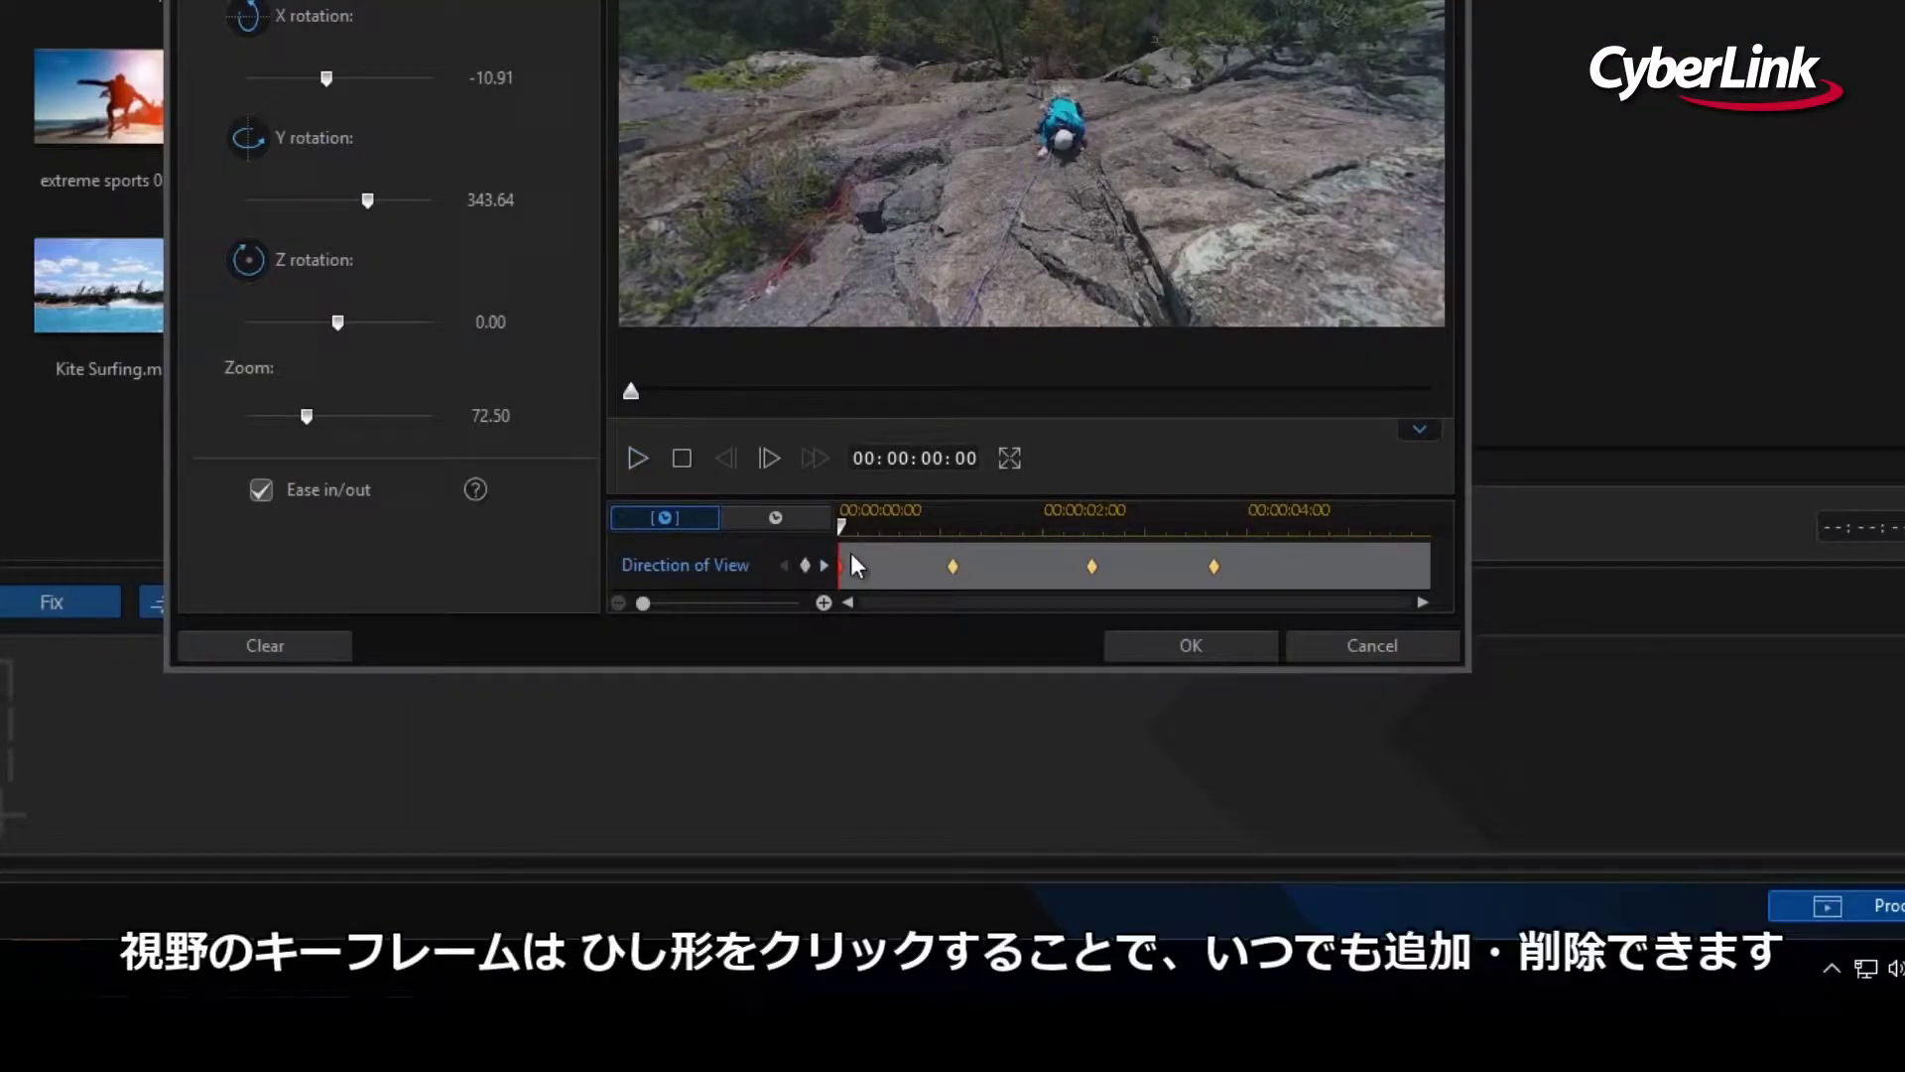
Step through the view keyframes and delete one of them
click(806, 565)
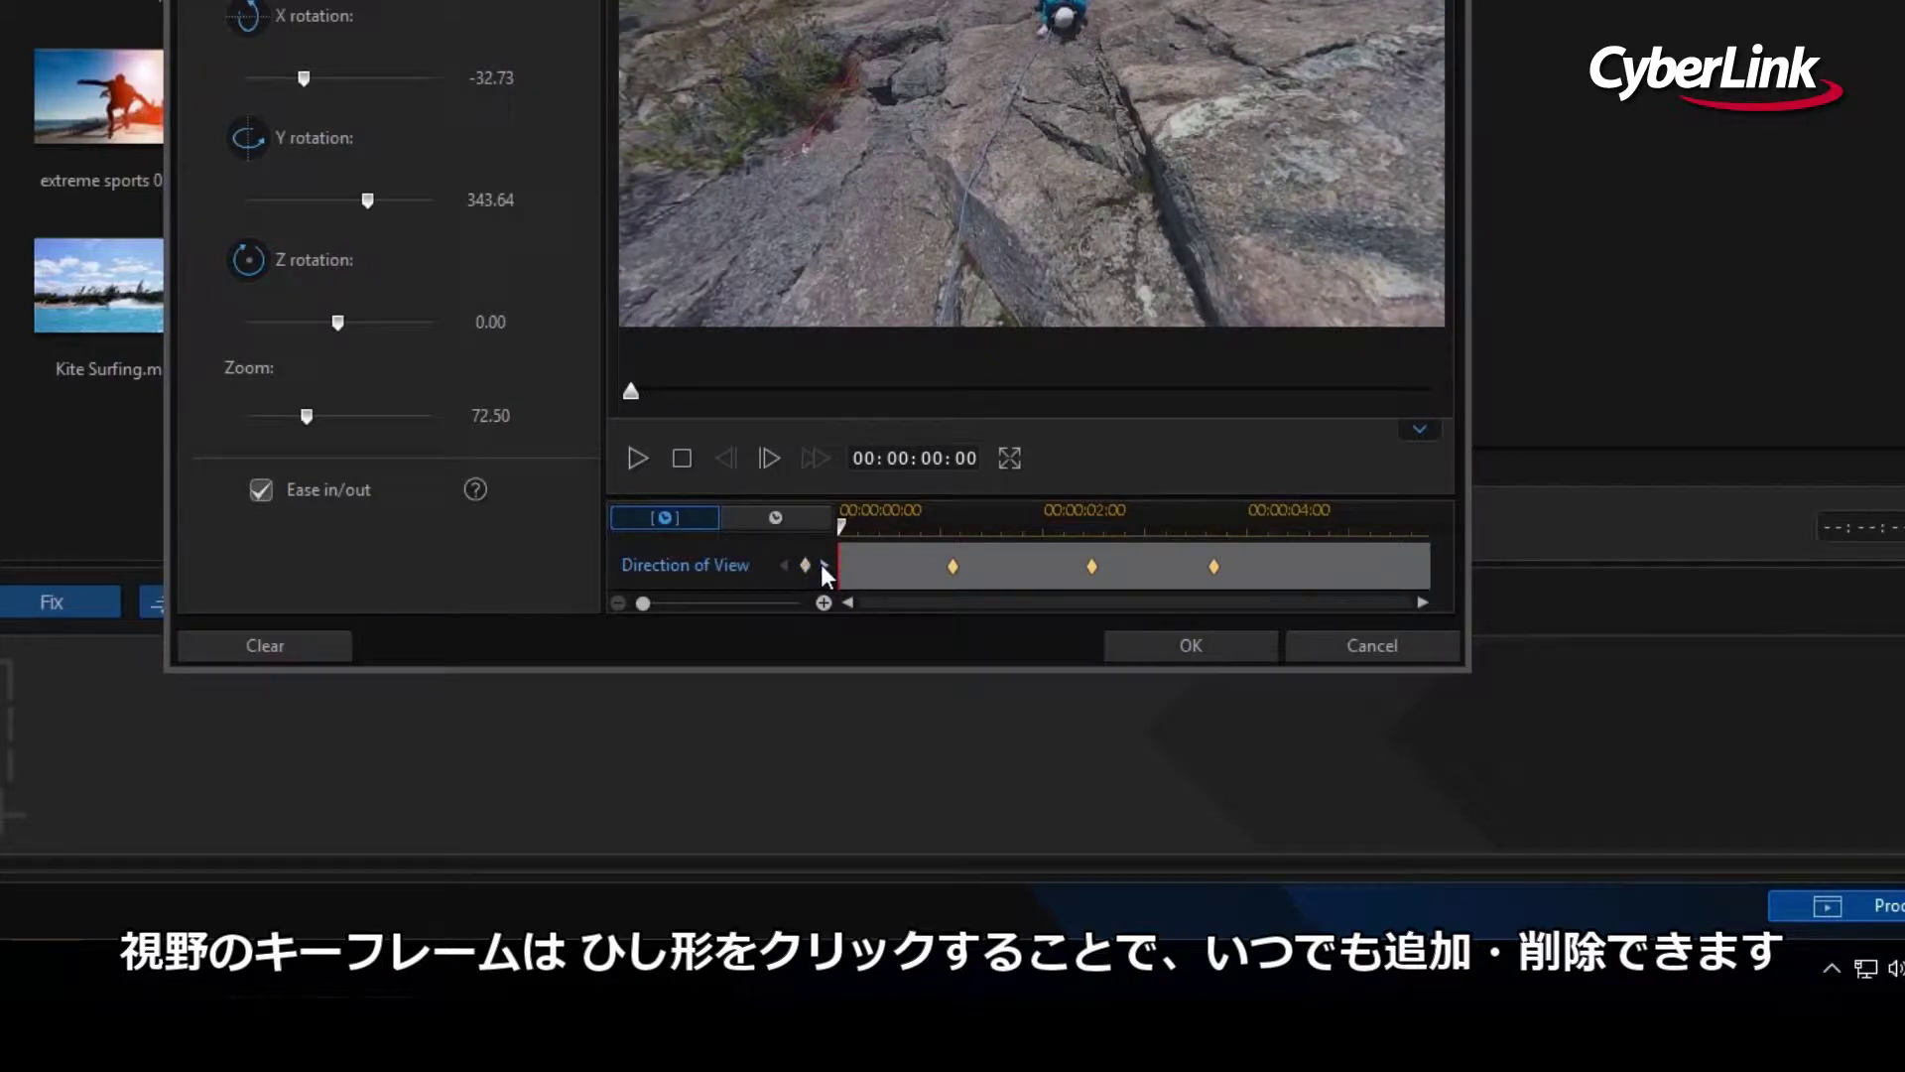
click(820, 564)
click(805, 565)
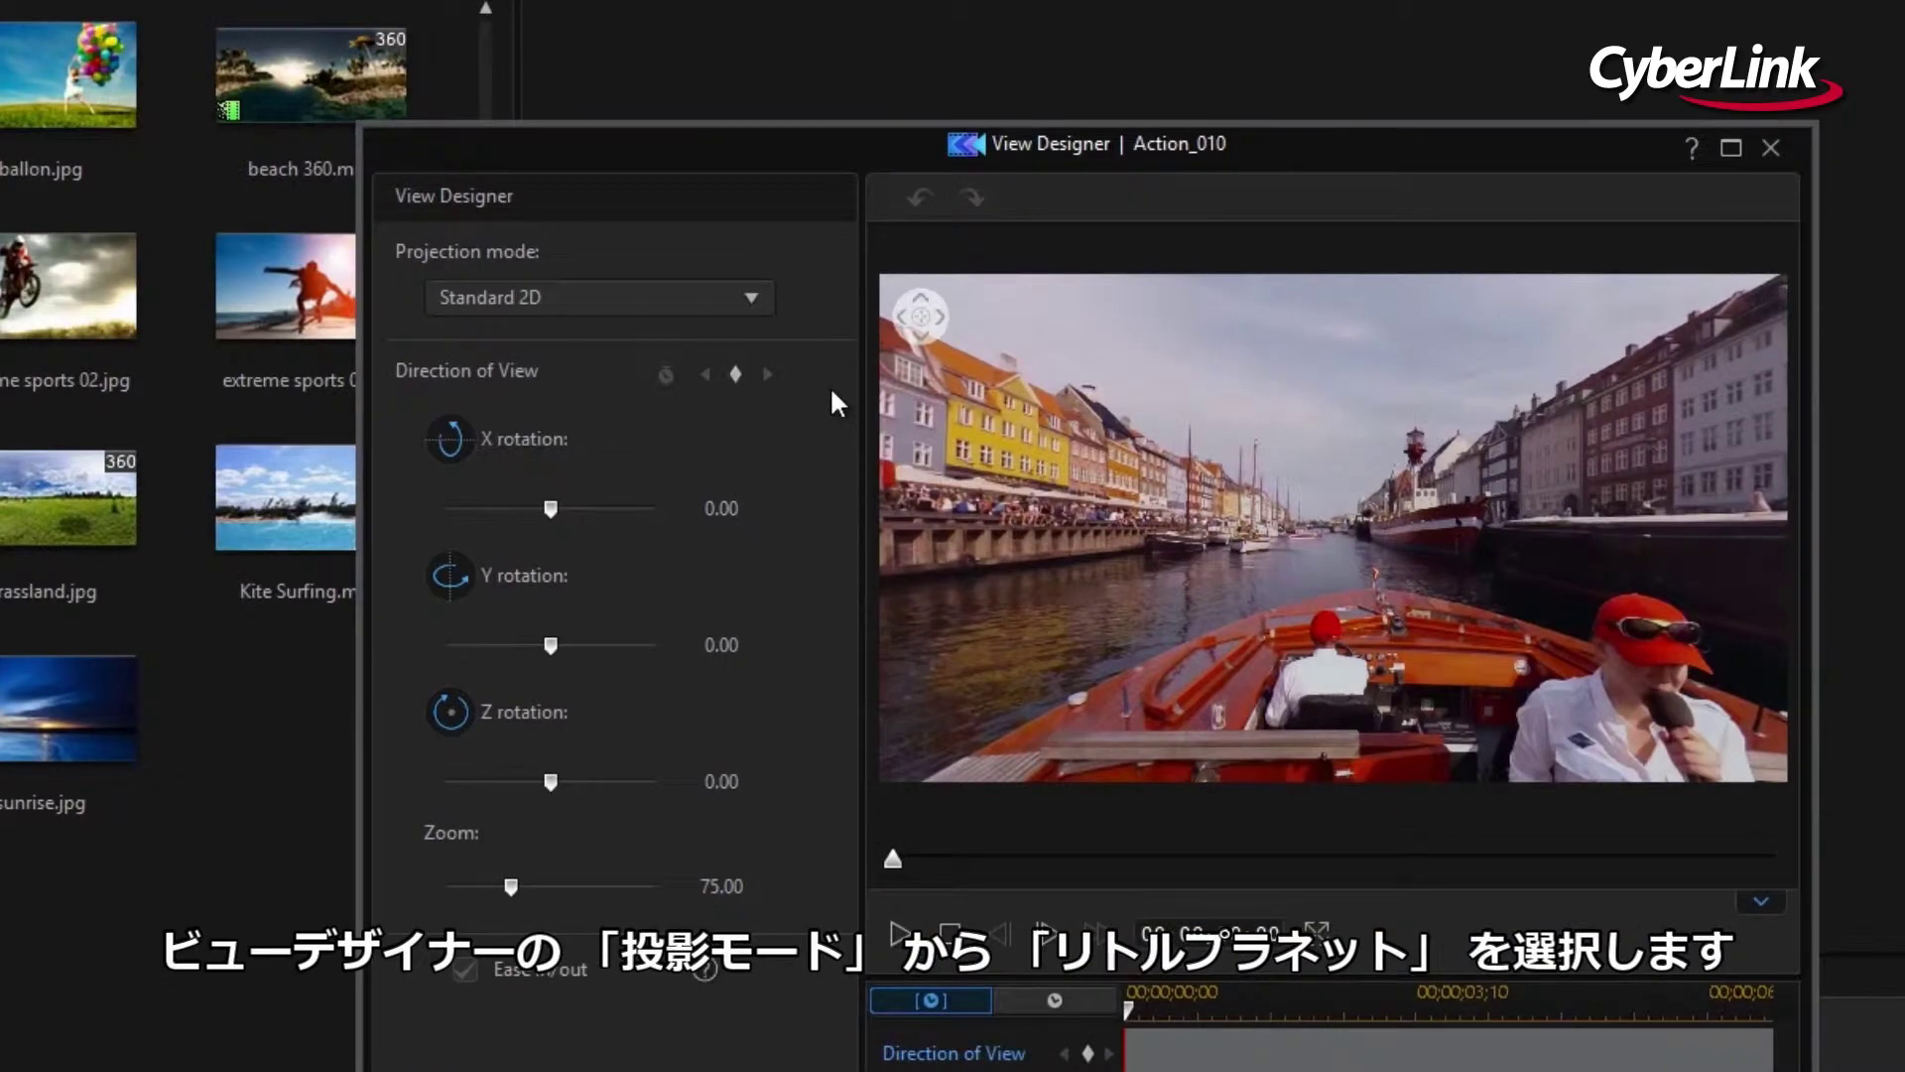
Switch the boat clip's projection to Little Planet and spin the planet
click(752, 298)
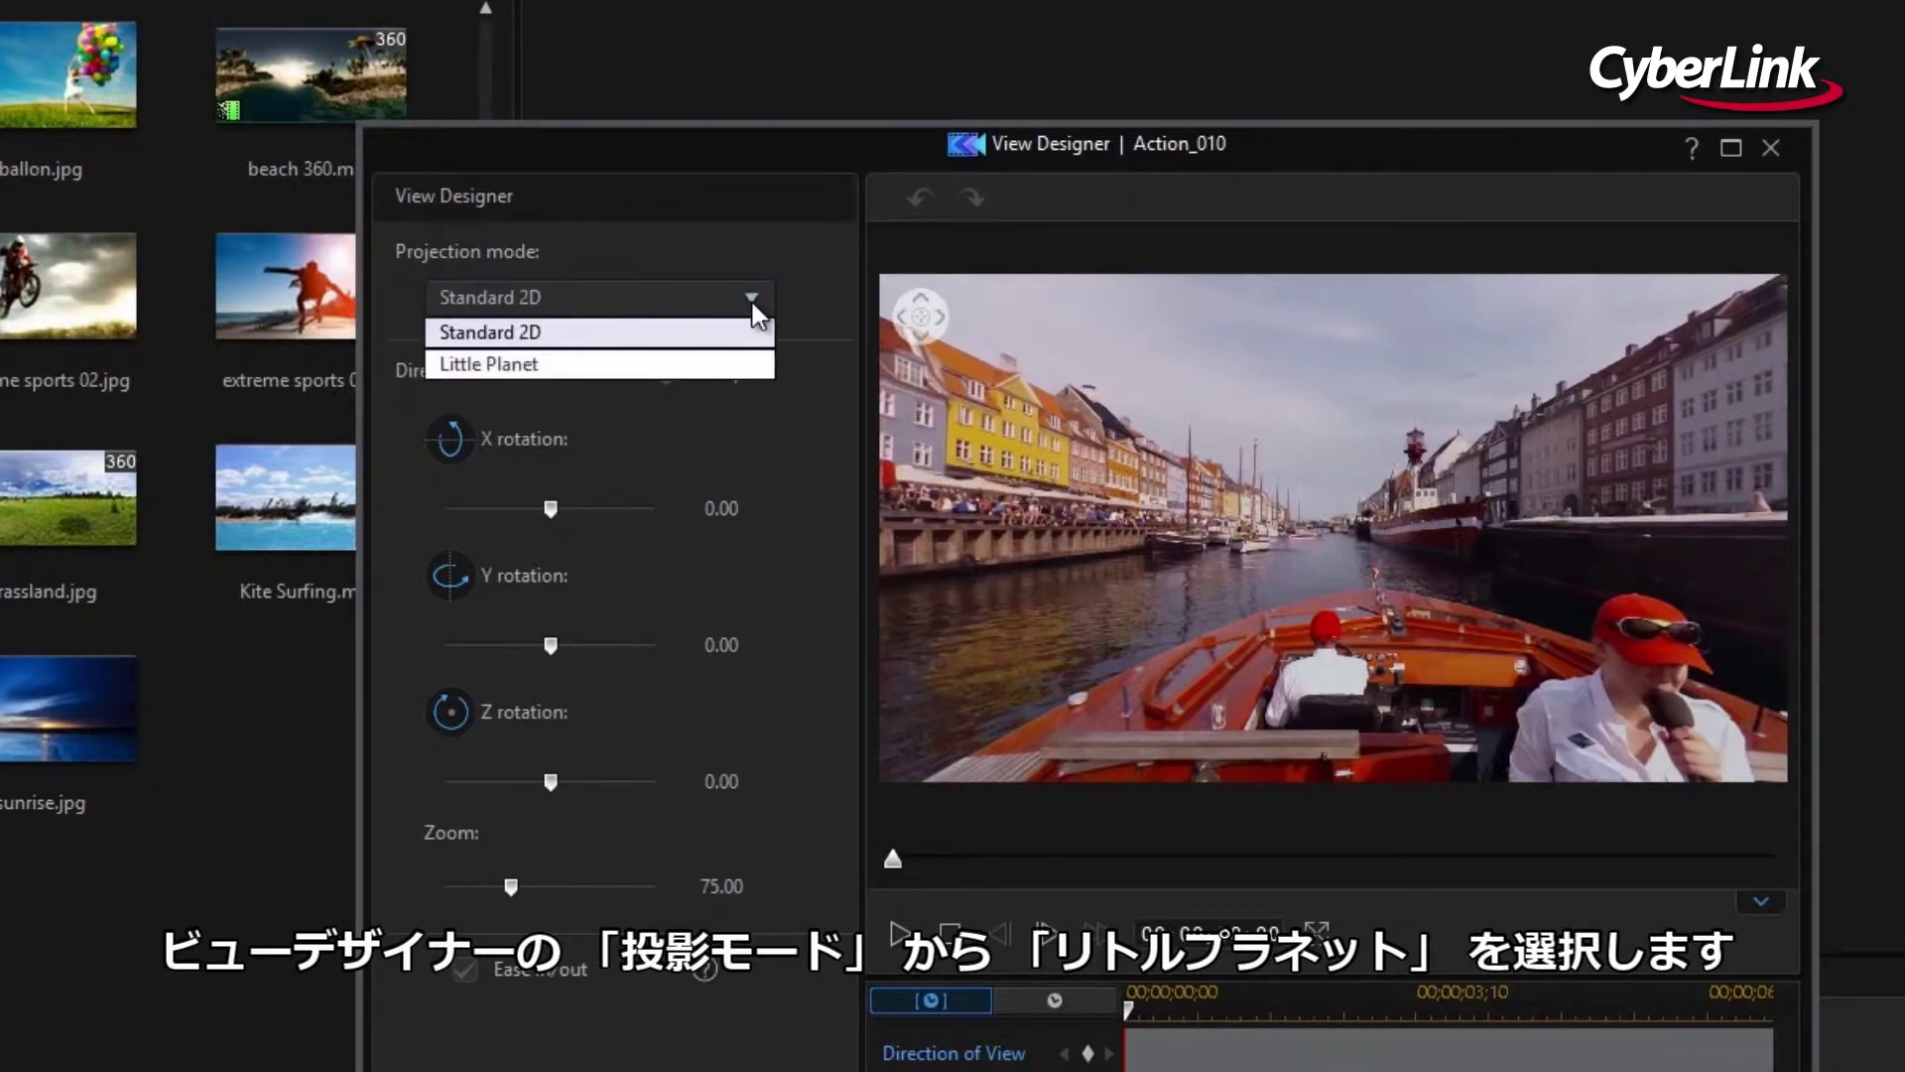
click(745, 365)
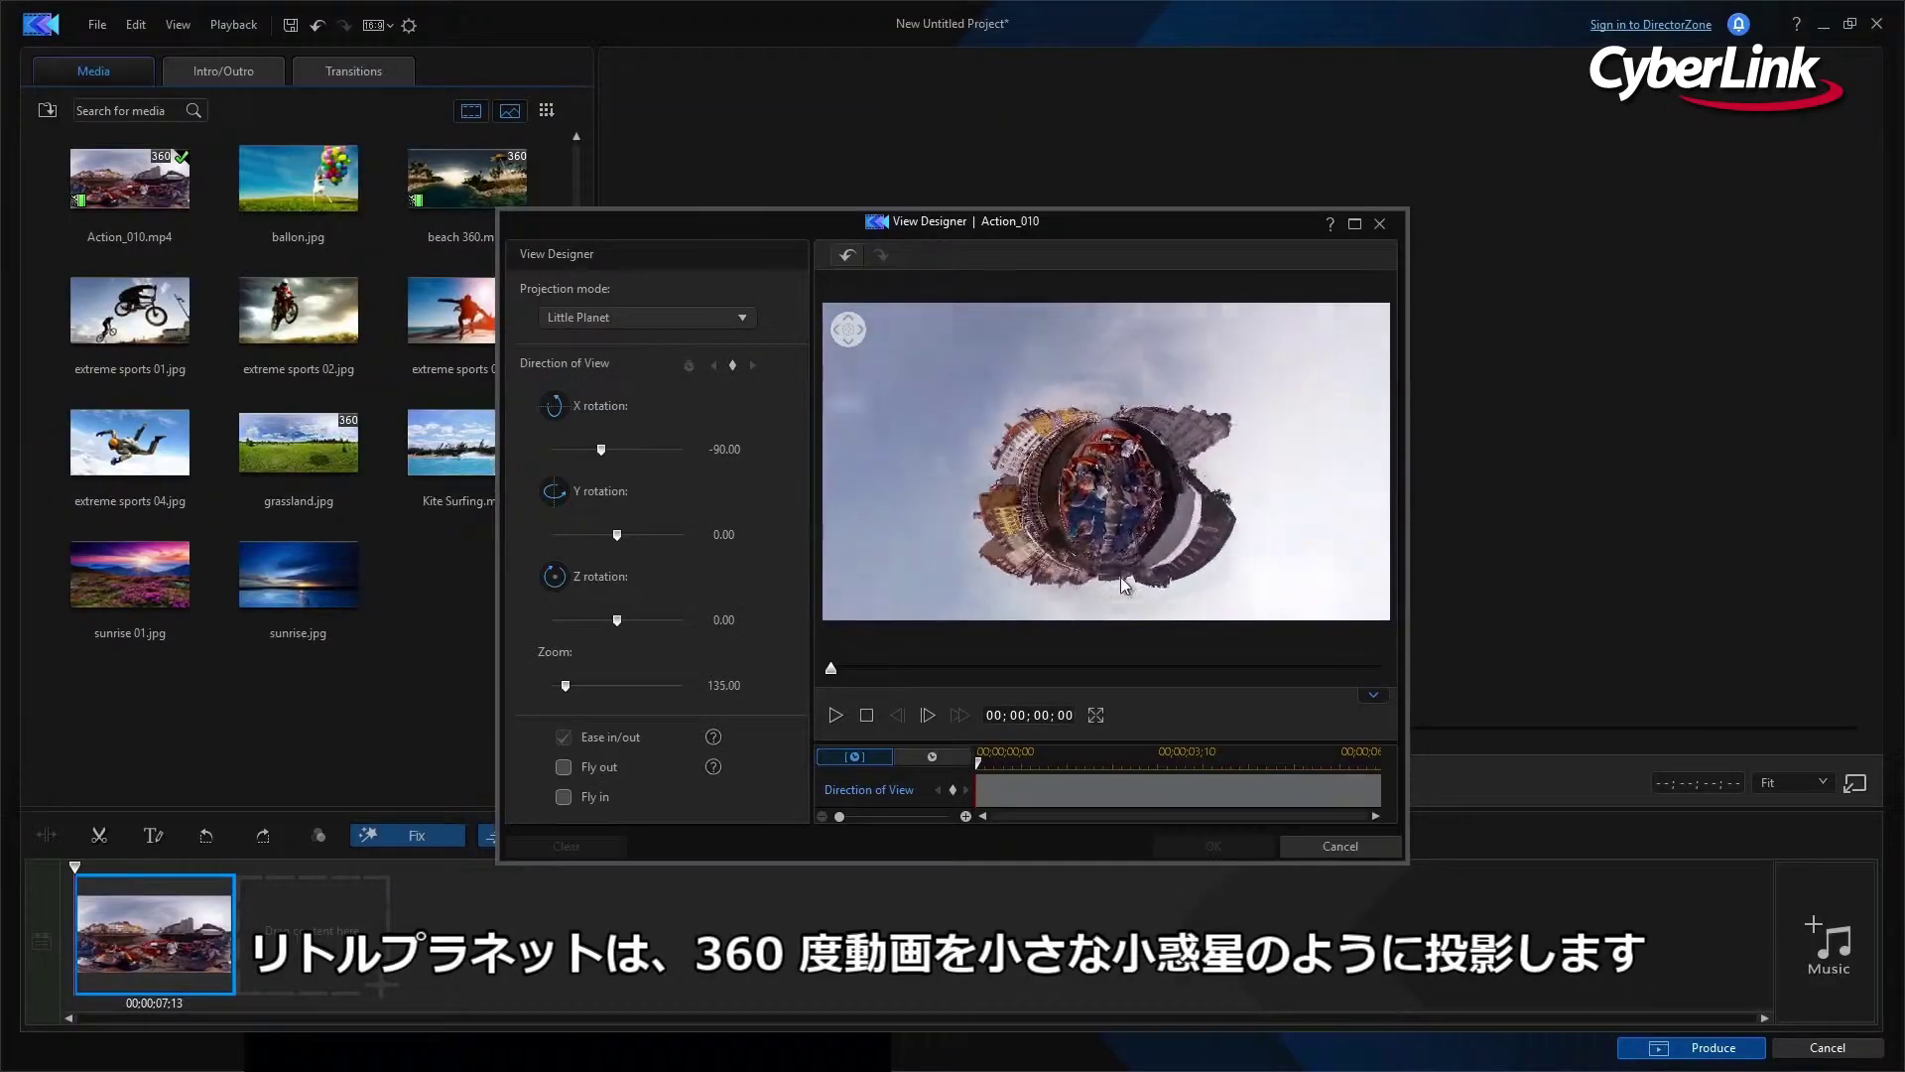
mouse_move(1124, 583)
mouse_down()
mouse_move(1042, 425)
mouse_move(1105, 488)
mouse_up()
View the little planet full screen, rotate it, and play it
click(1096, 714)
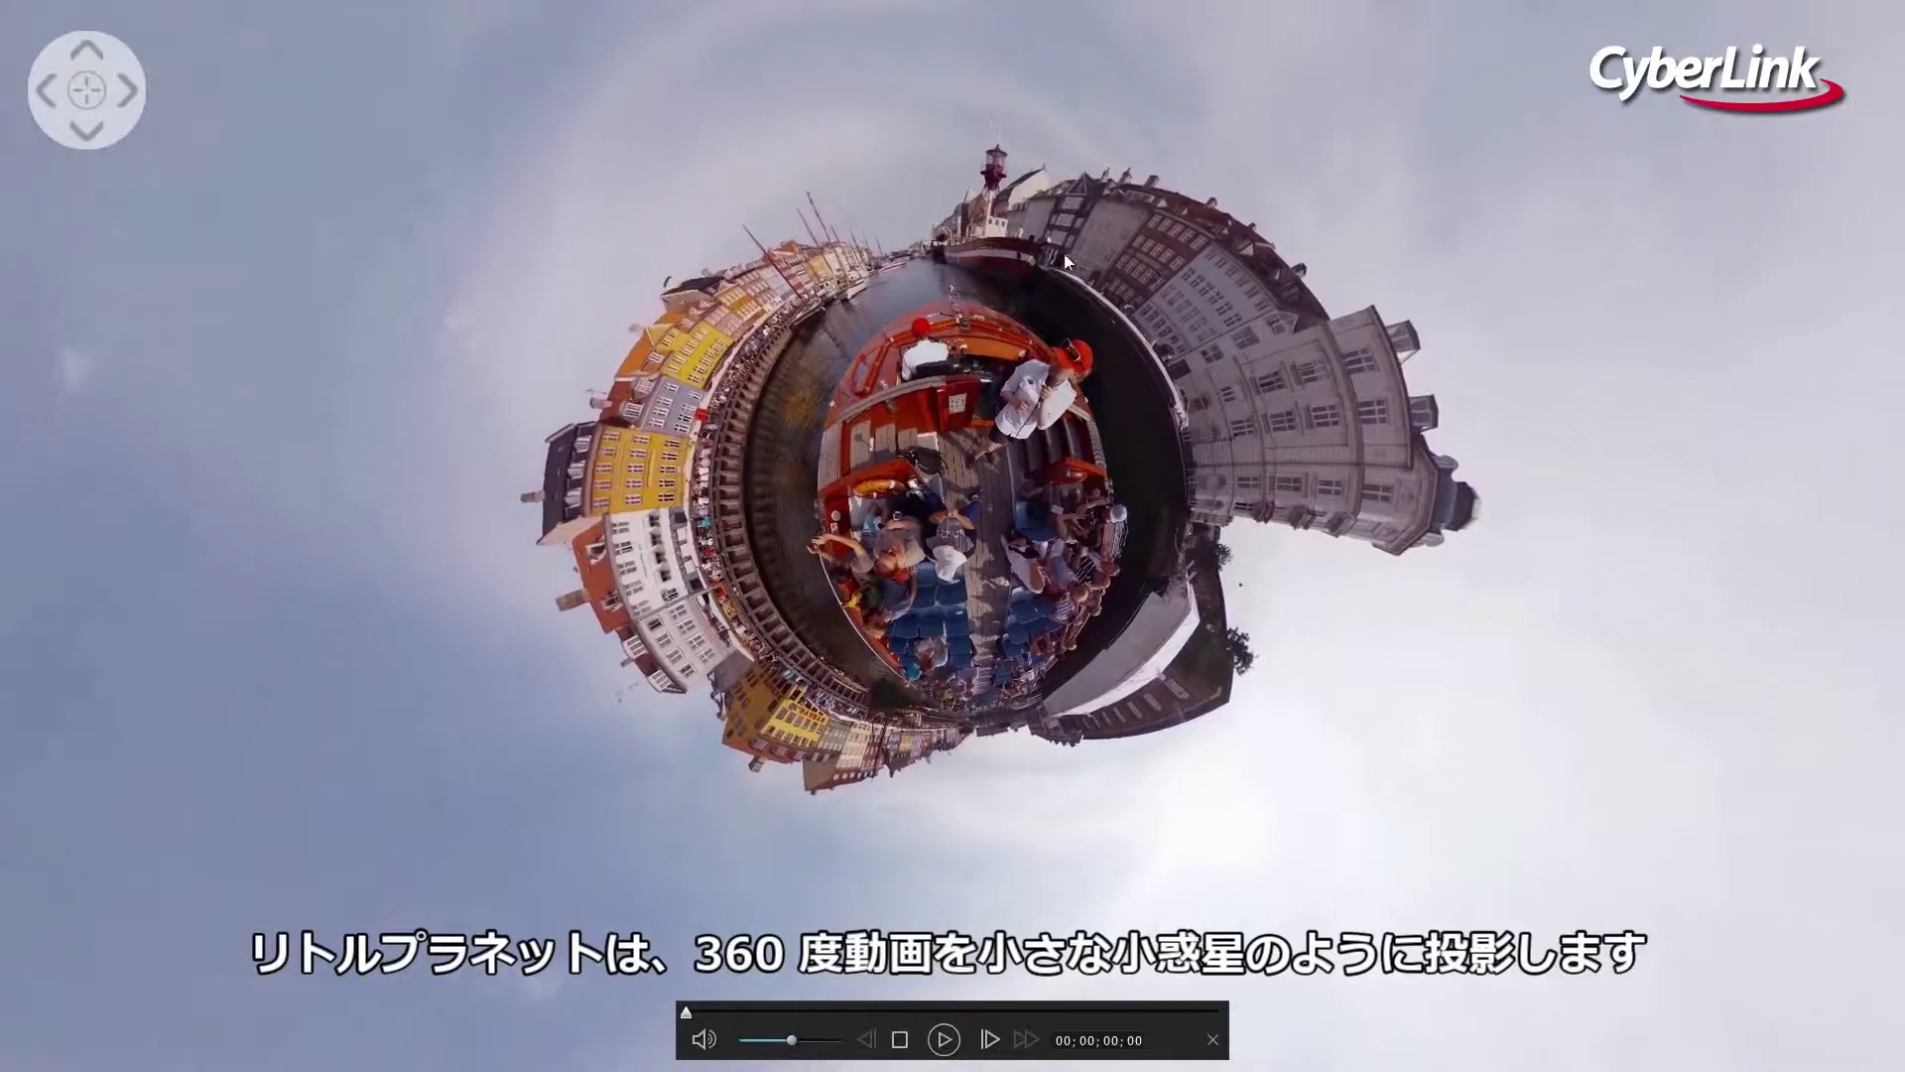
drag(727, 198, 469, 312)
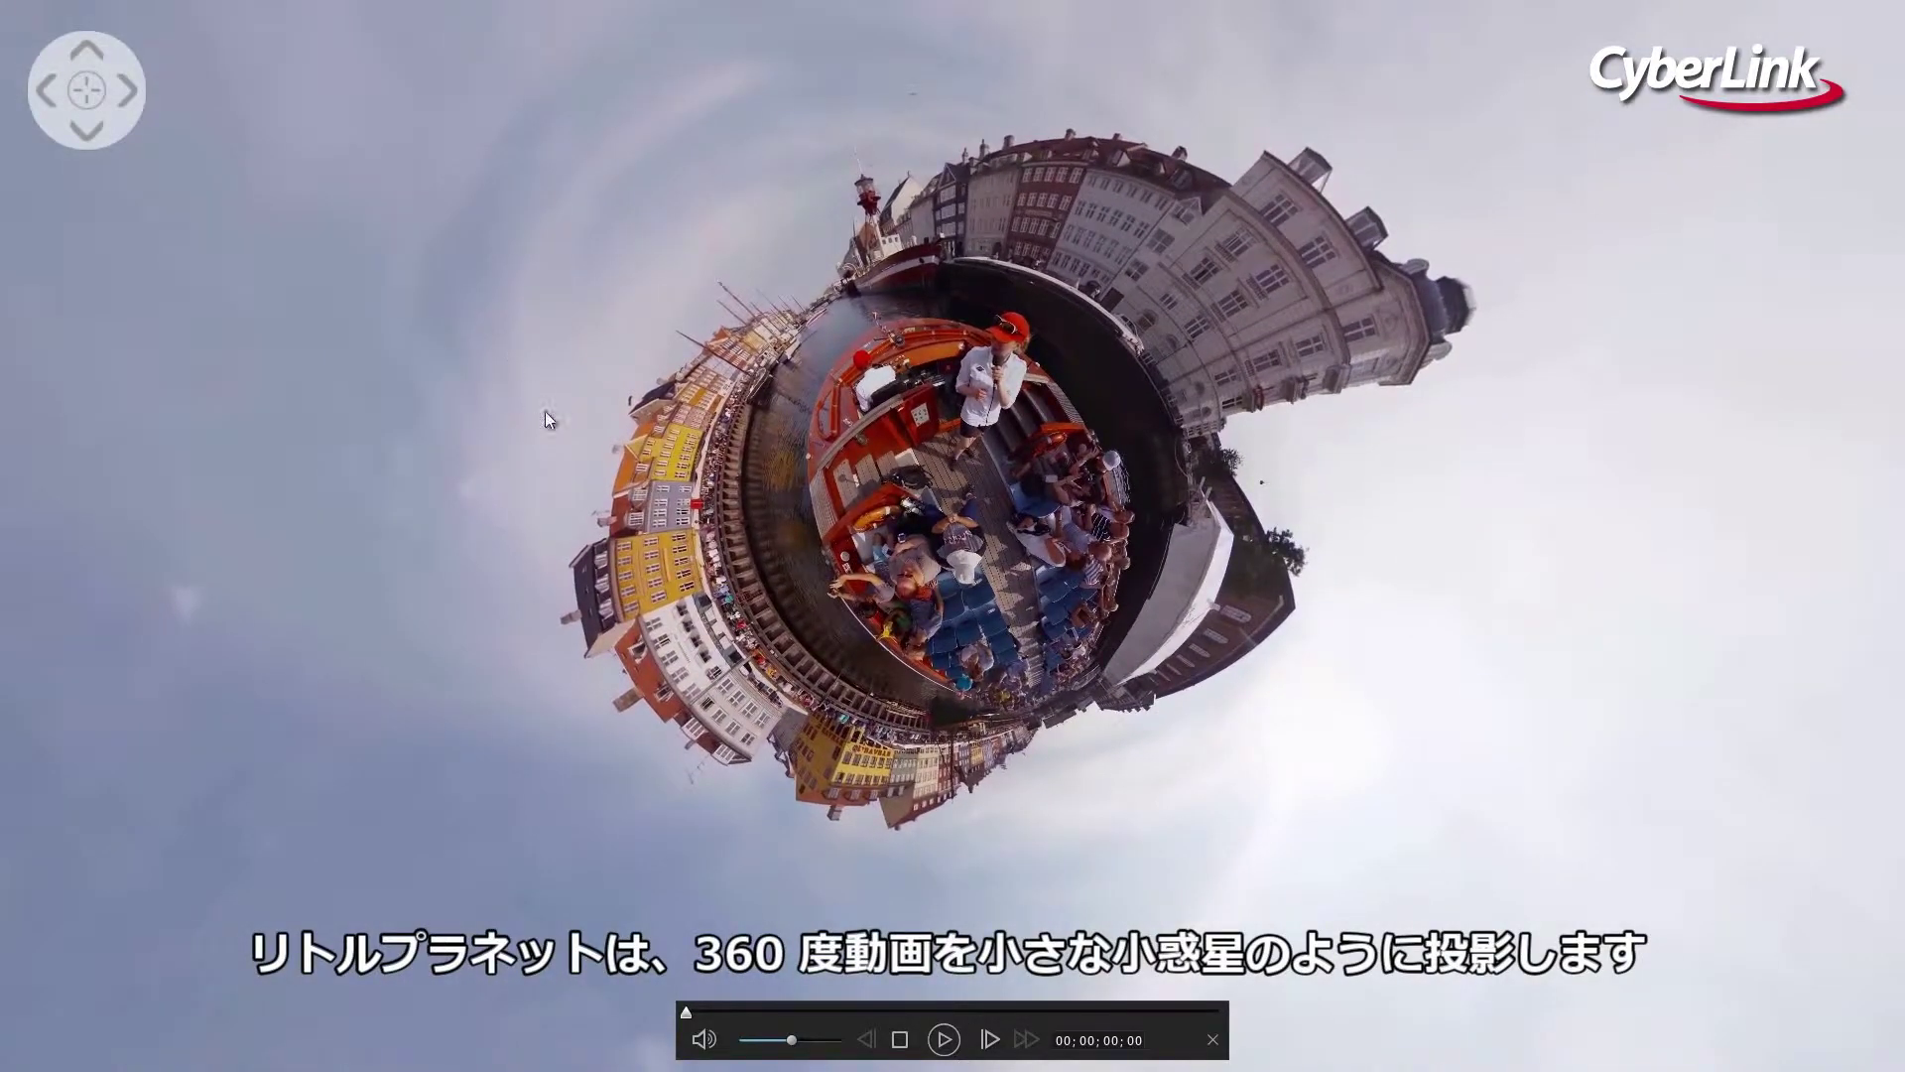
click(942, 1047)
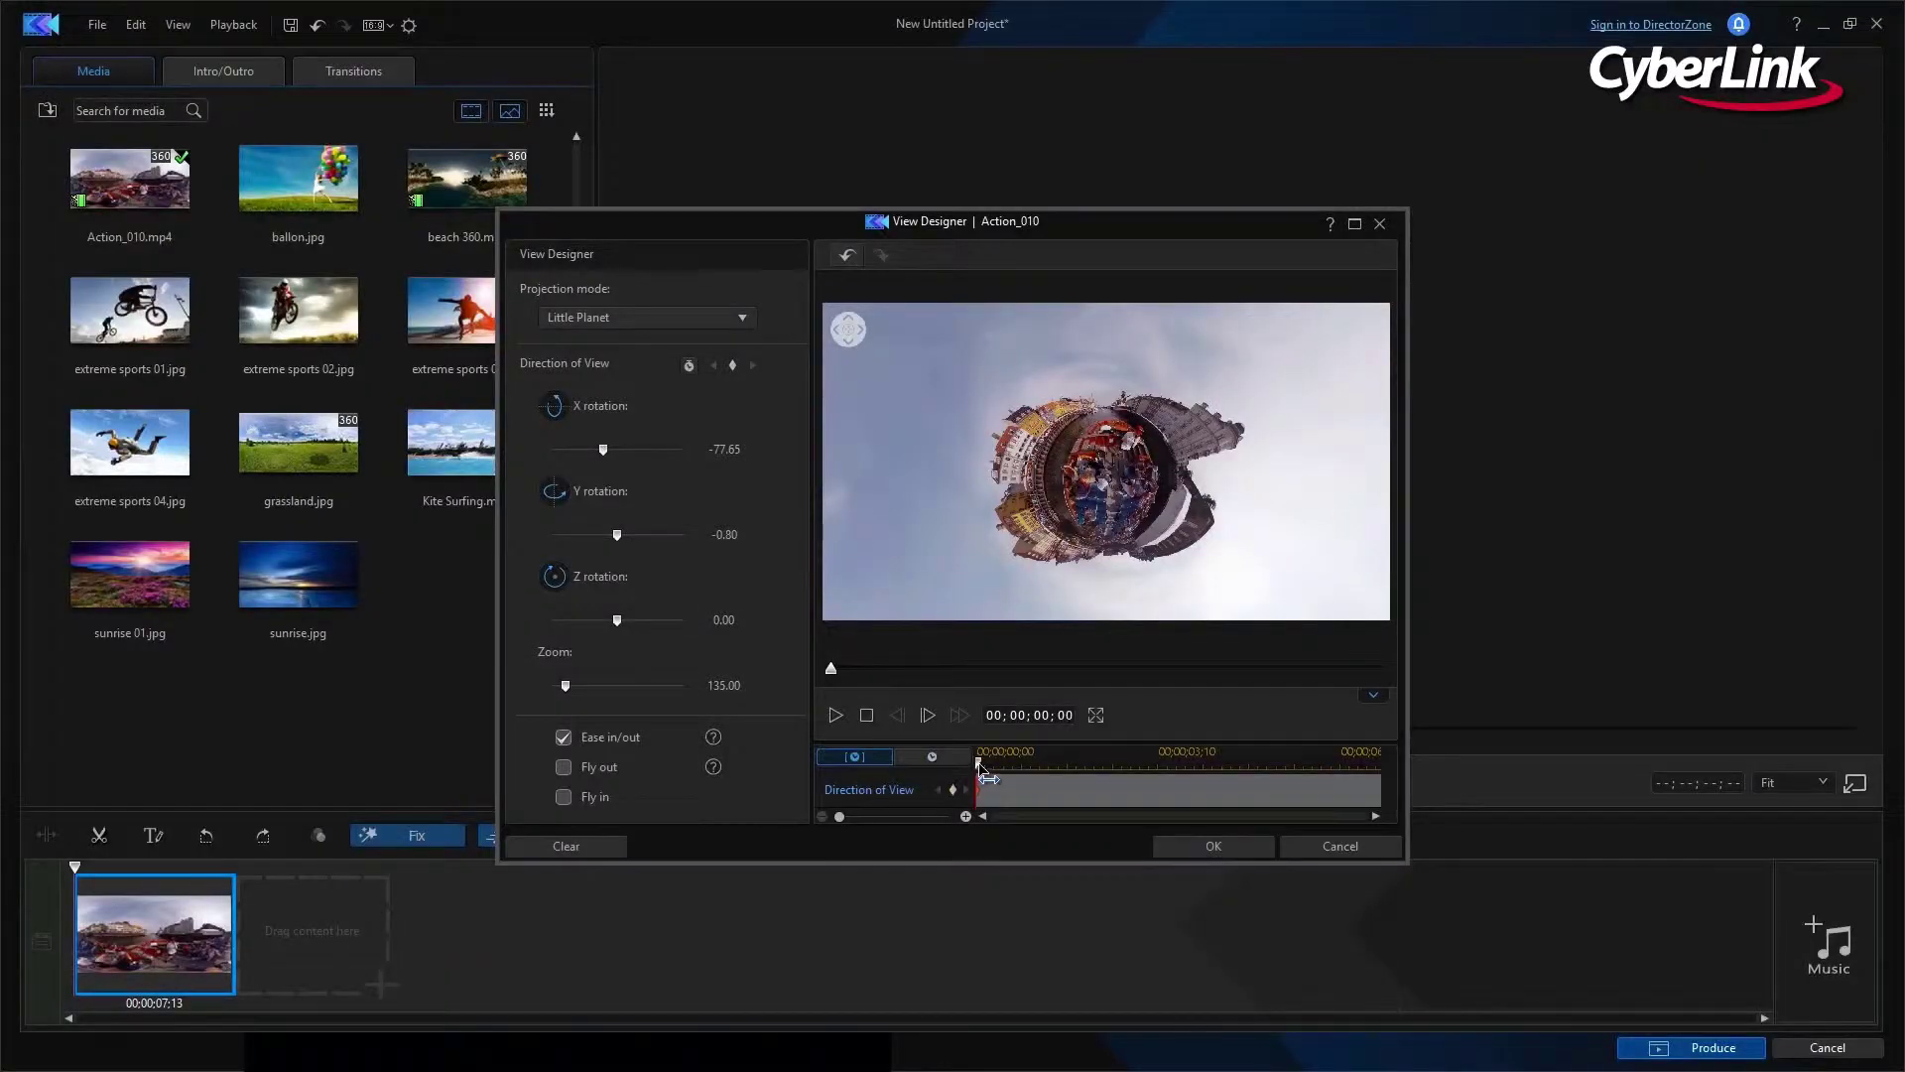
Keyframe a slightly closer little-planet zoom, tower rotated upper right, and a new end-of-clip rotation
drag(976, 764, 1083, 764)
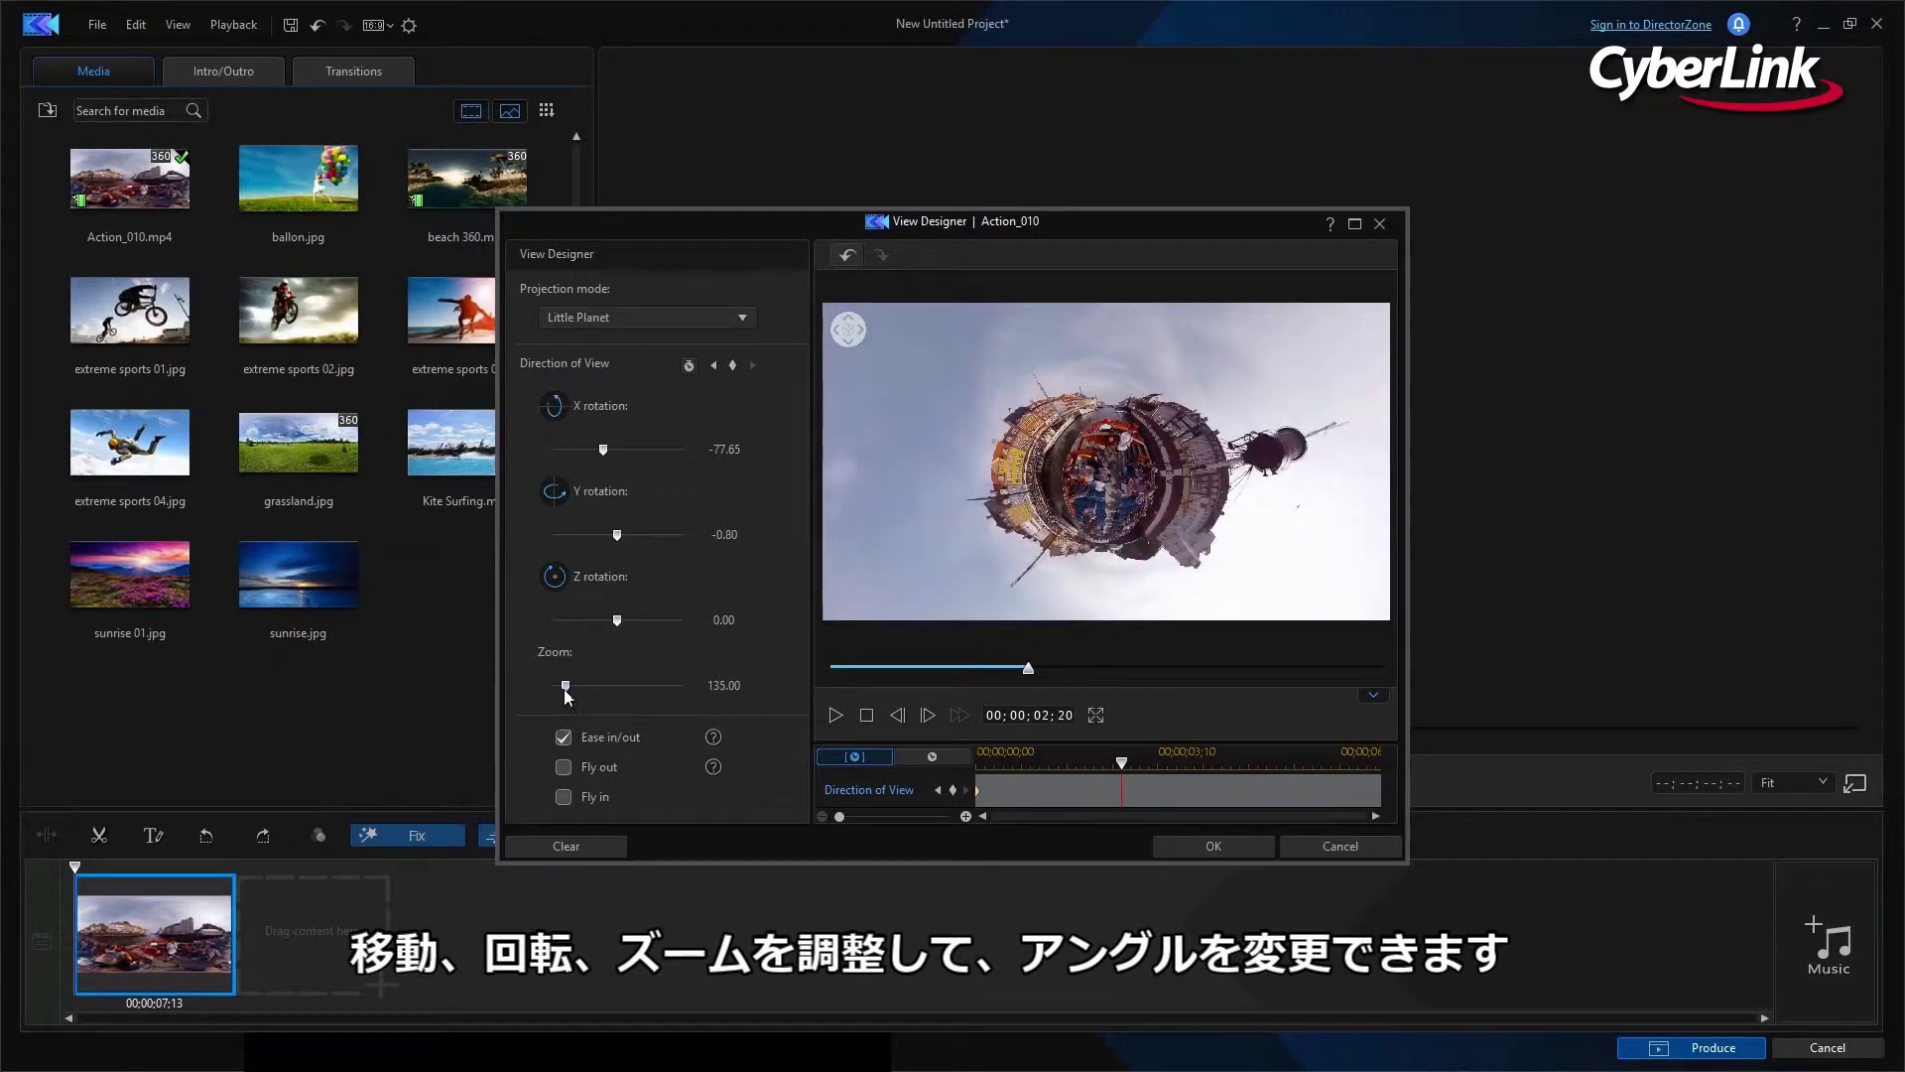
drag(565, 687, 578, 686)
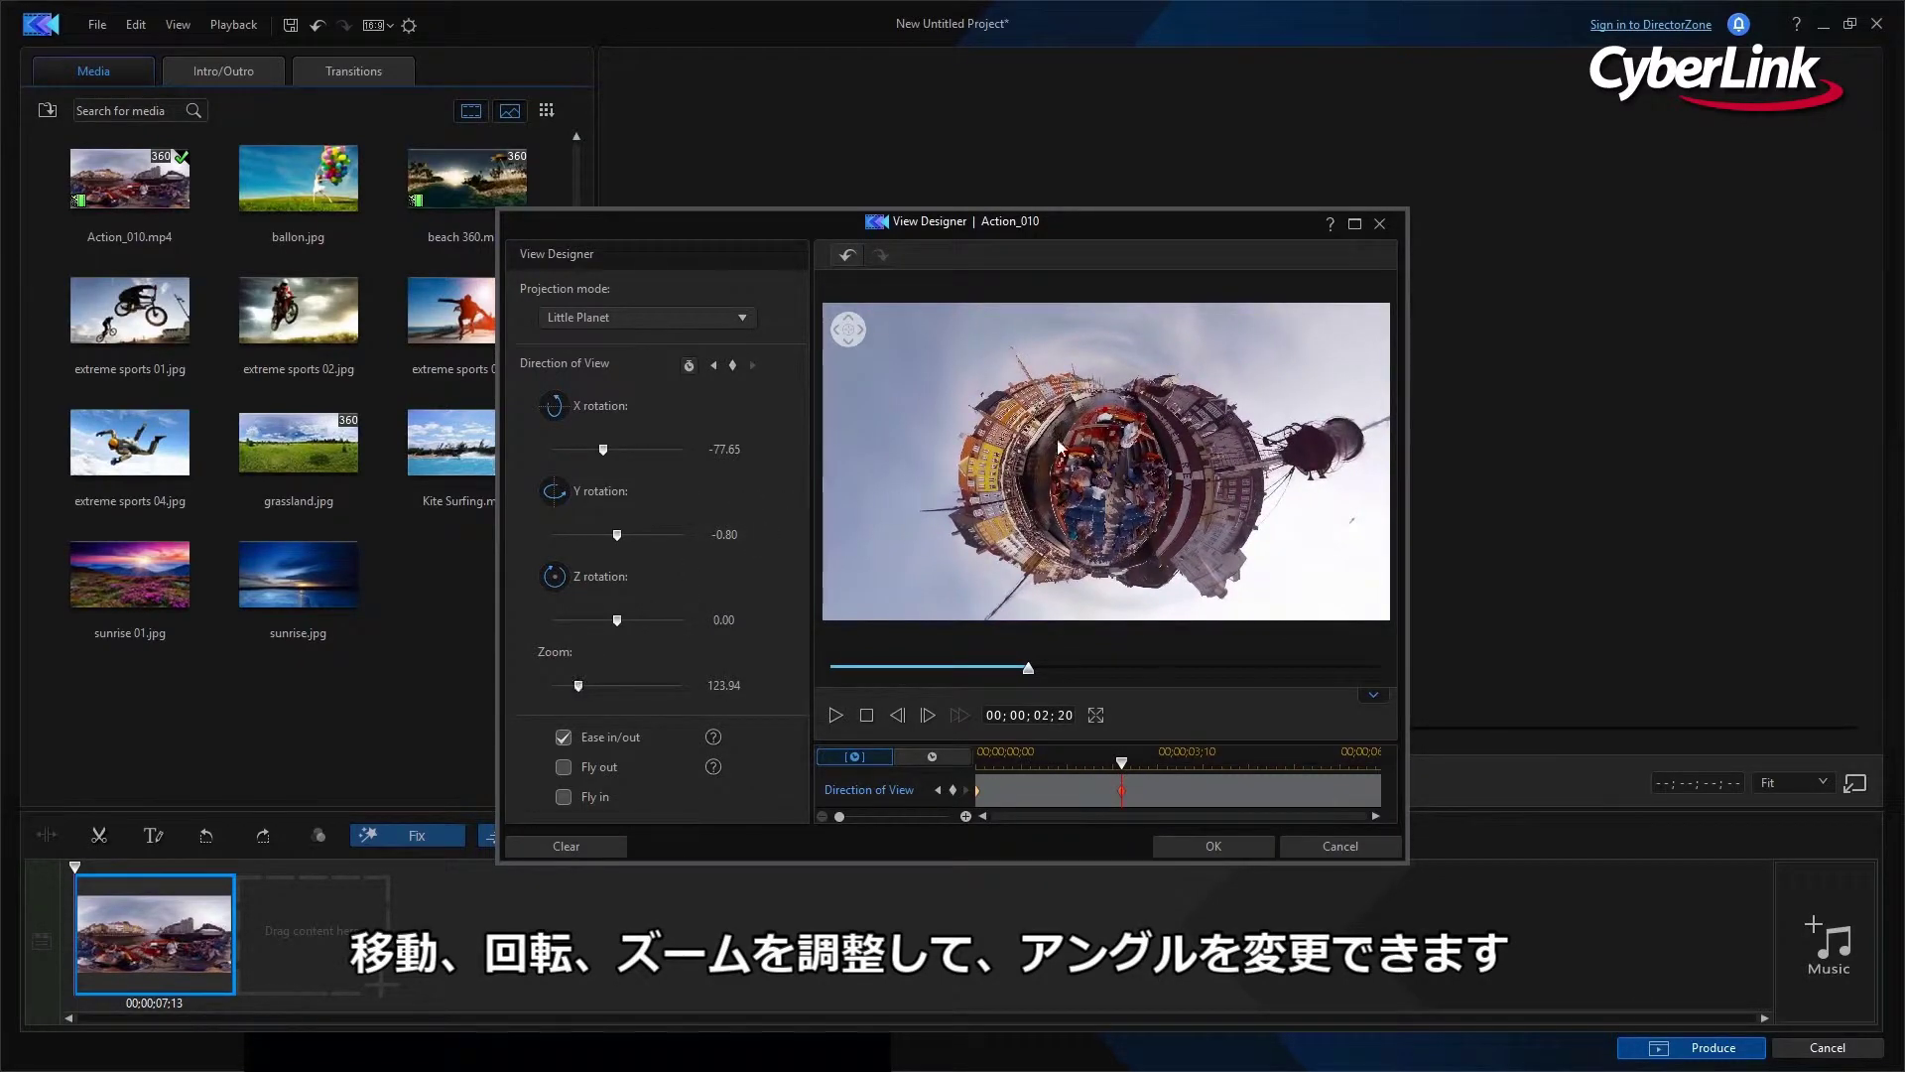
drag(1032, 464, 967, 591)
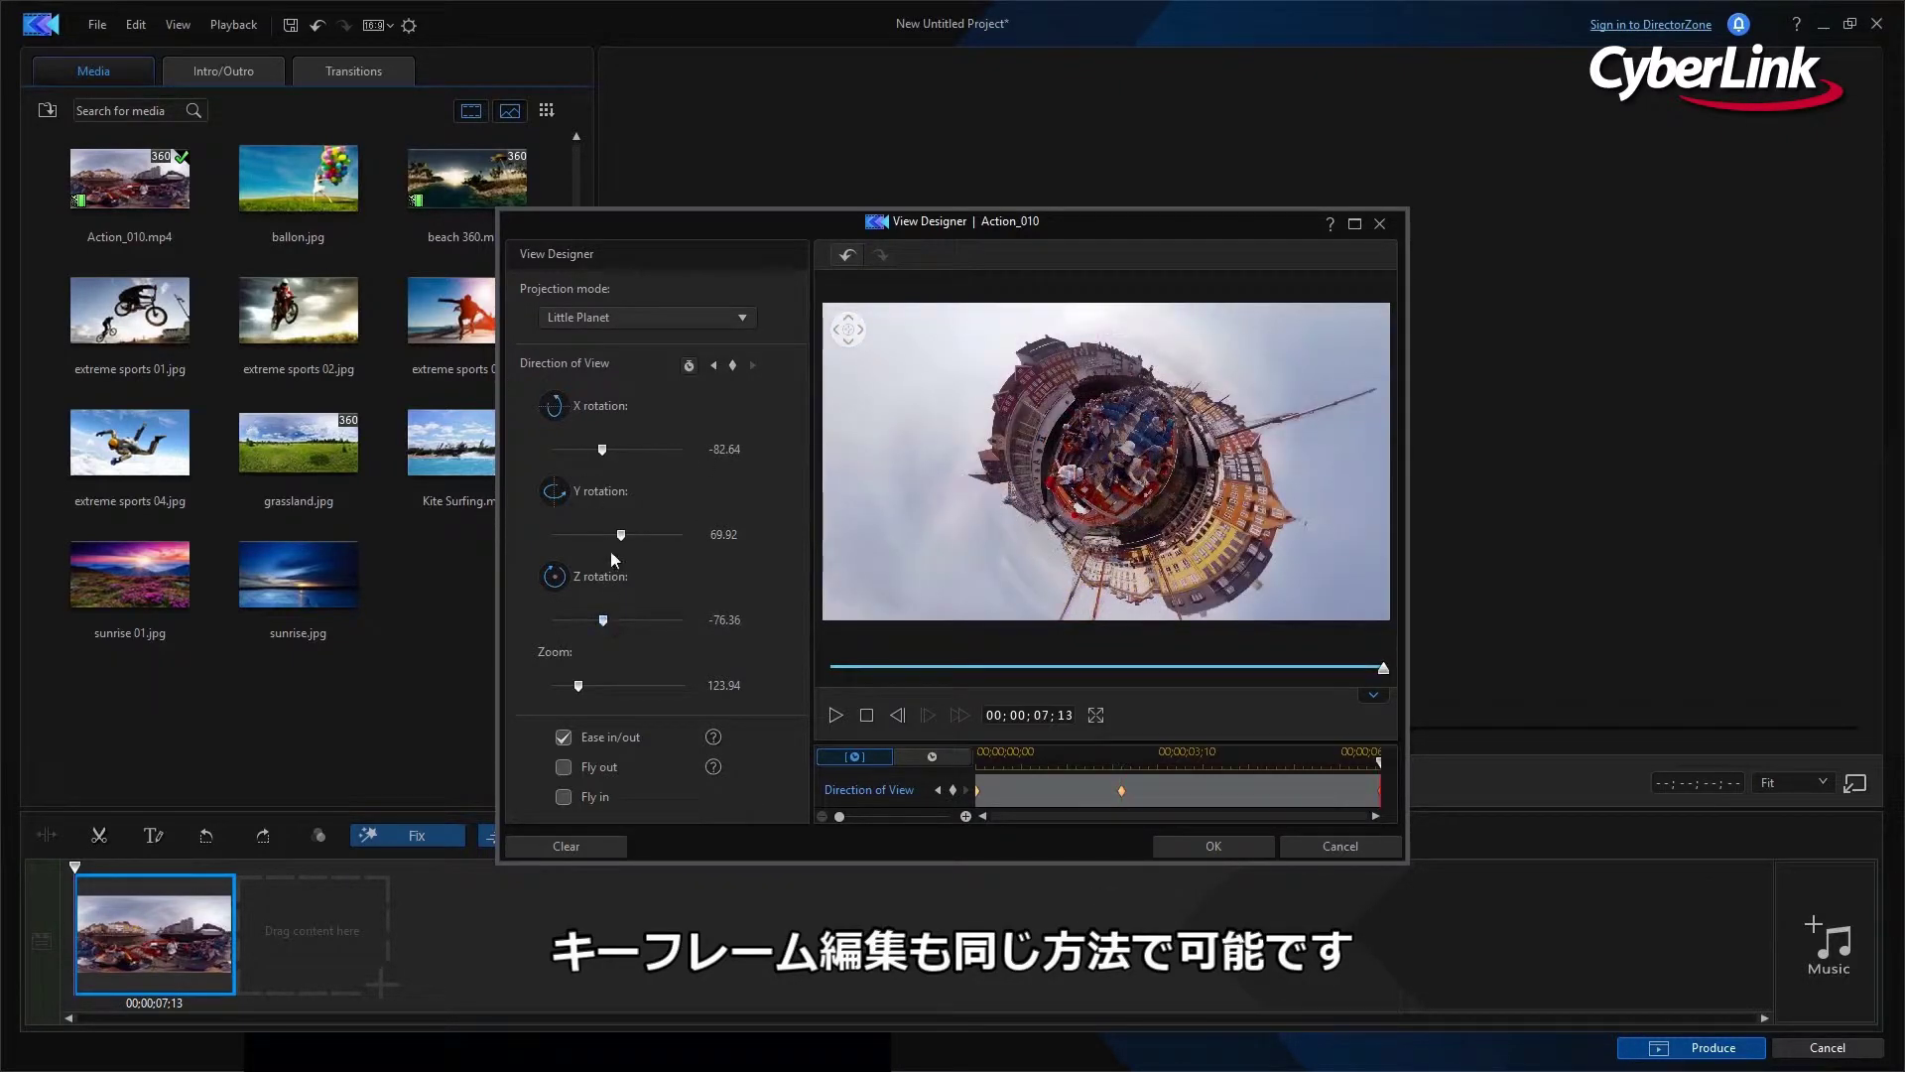
drag(621, 535, 616, 535)
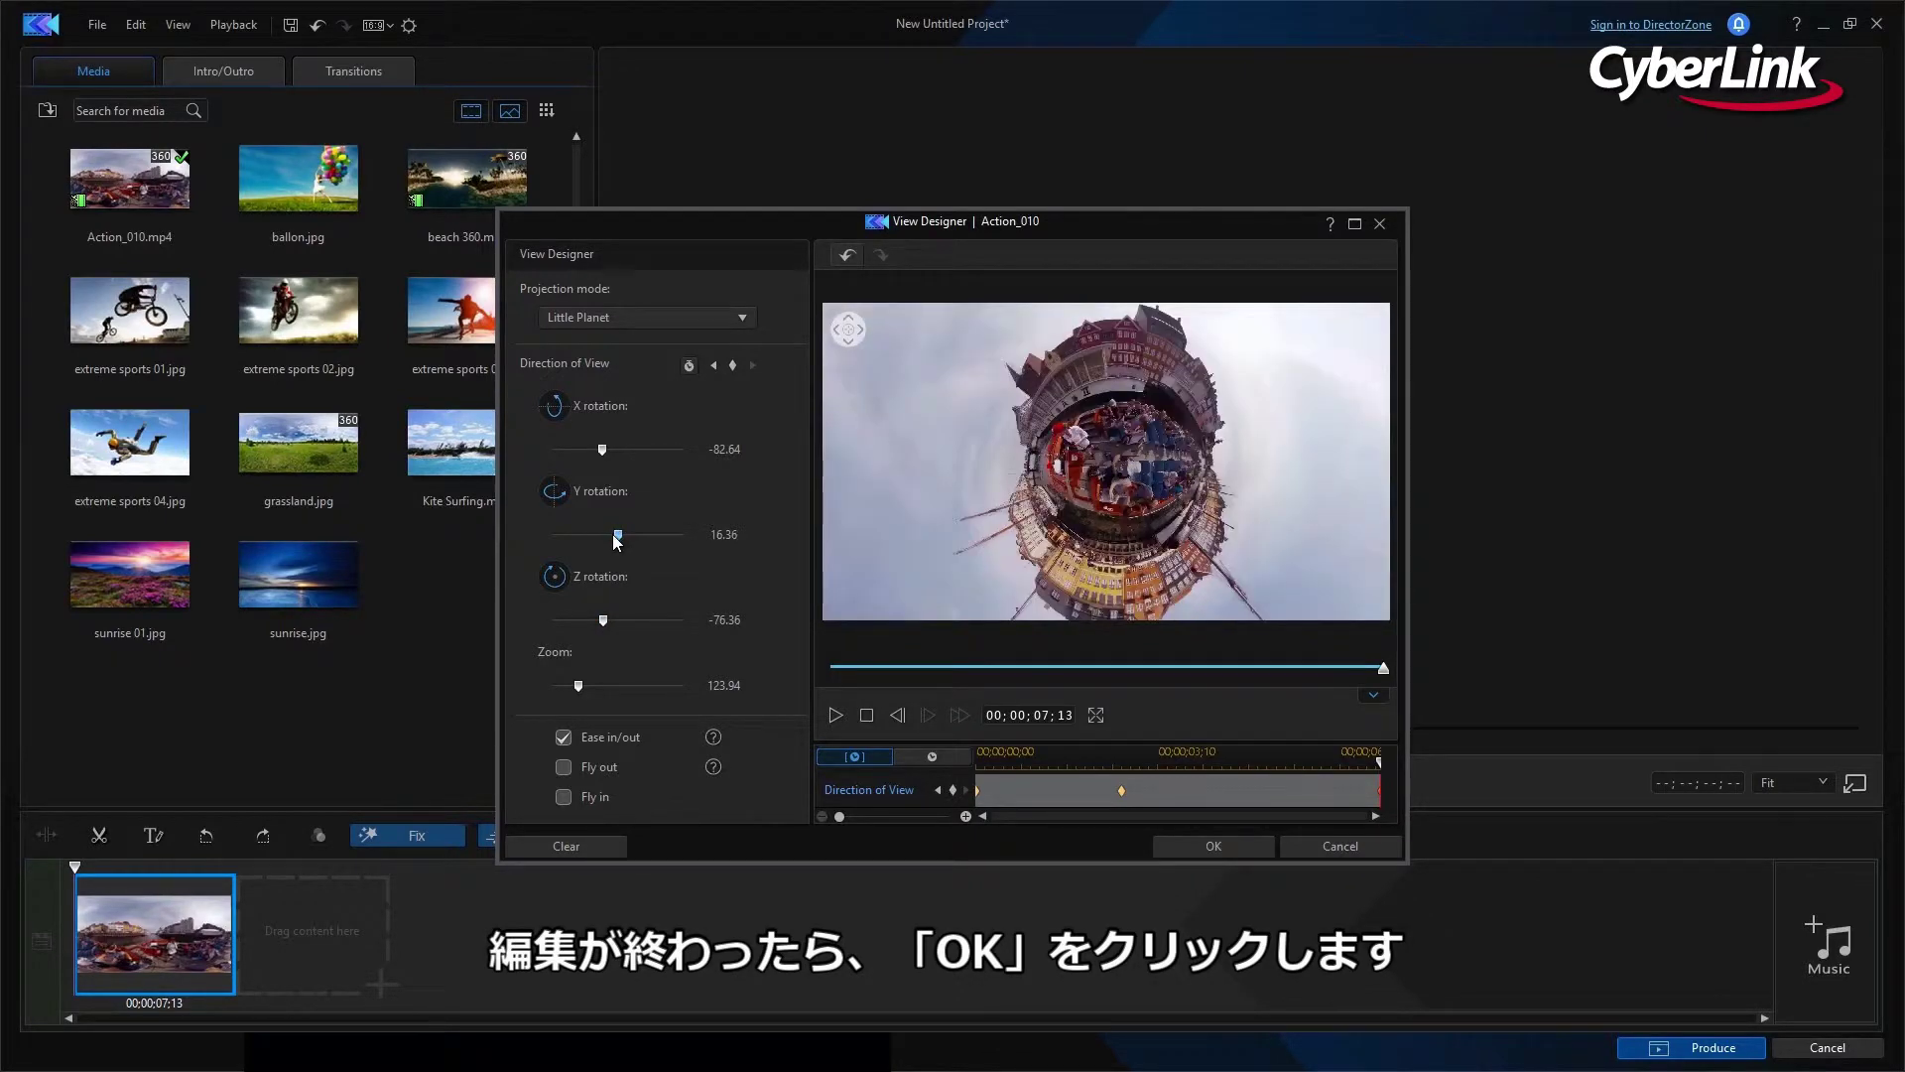
Confirm the View Designer edits to apply the reframed clip to the storyboard
click(1158, 848)
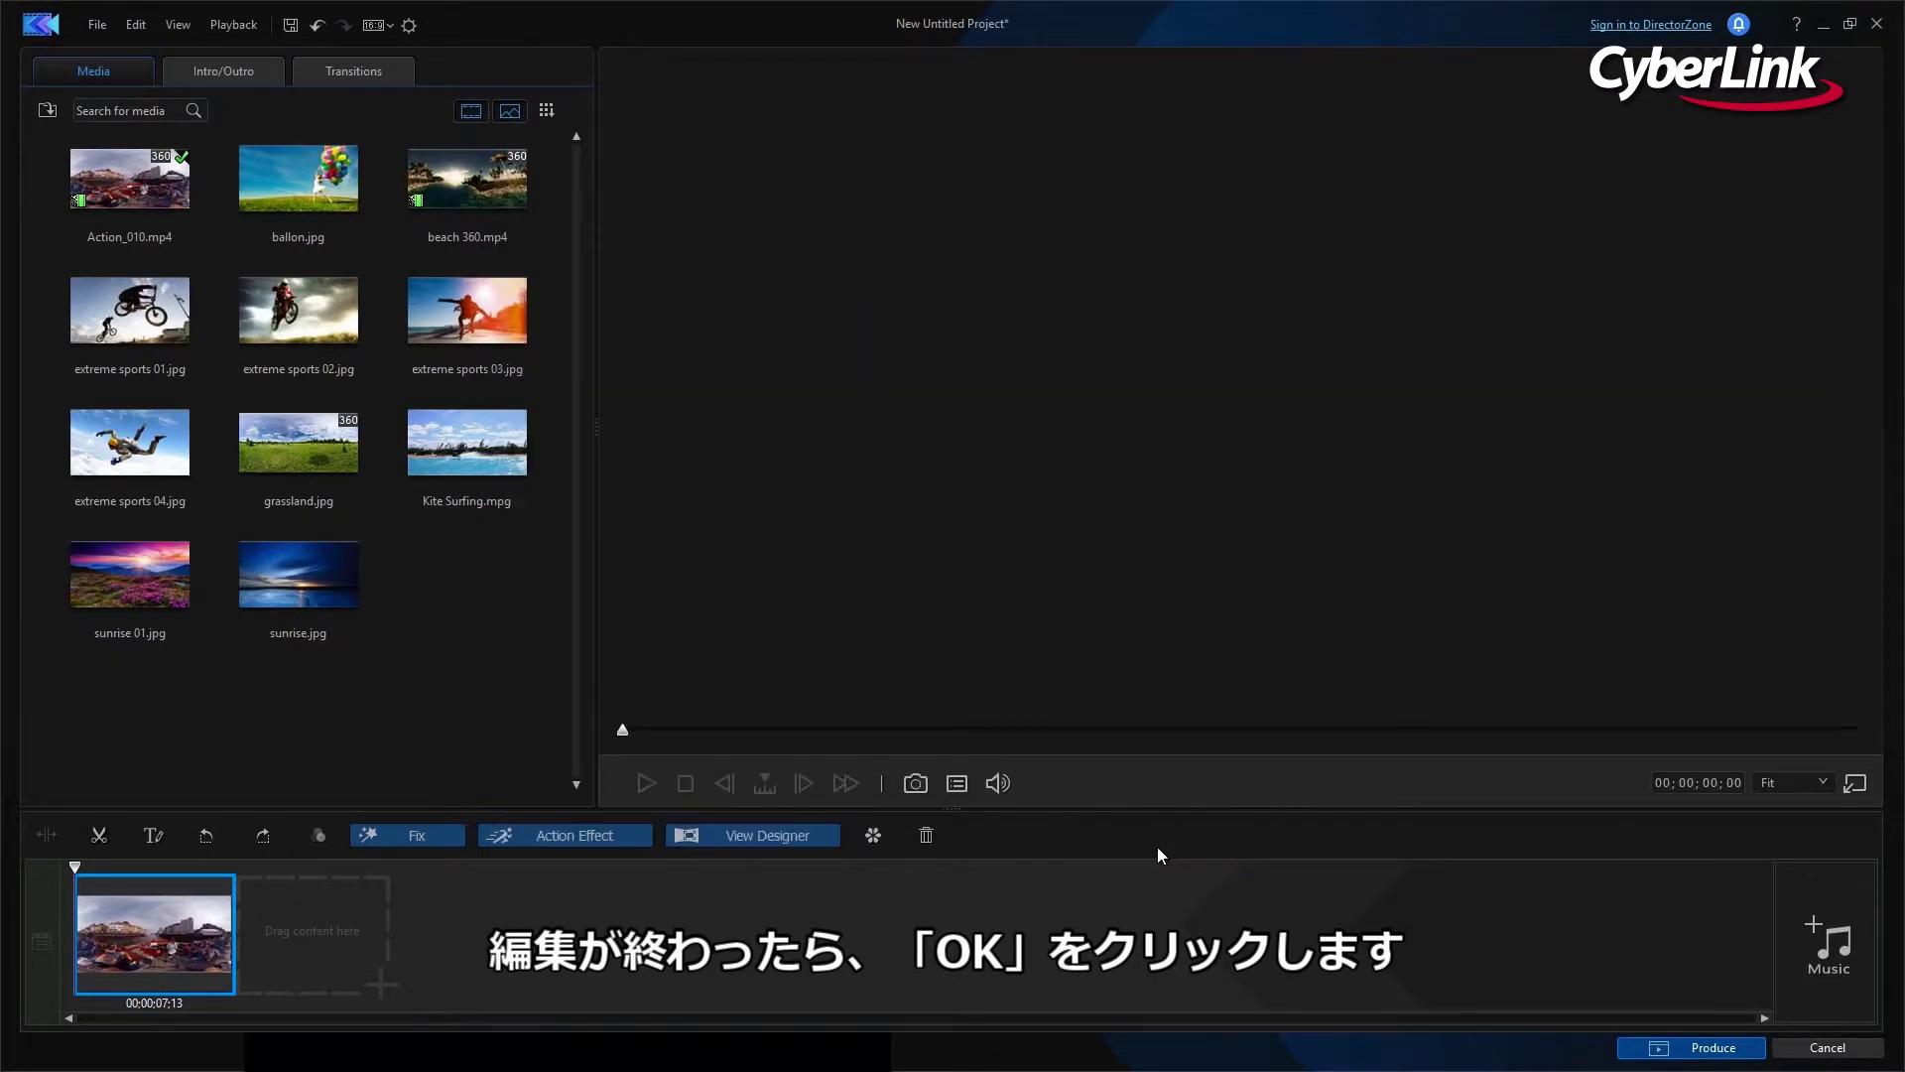